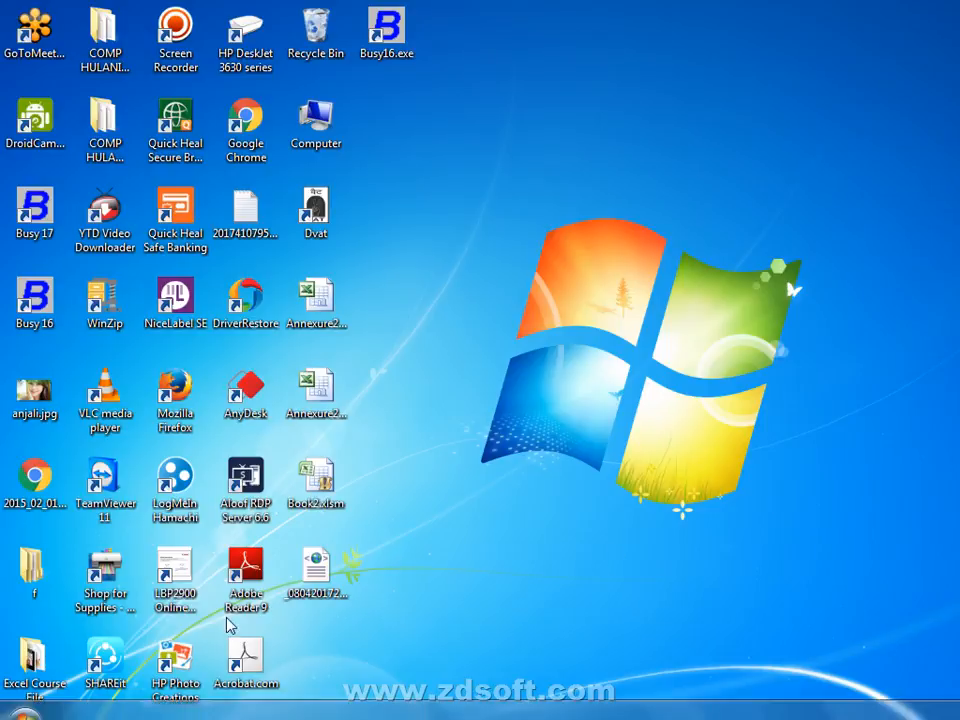
Pin Tally.ERP 9 to the taskbar from the Start search results for 'TALL'.
key(super)
text(TALL)
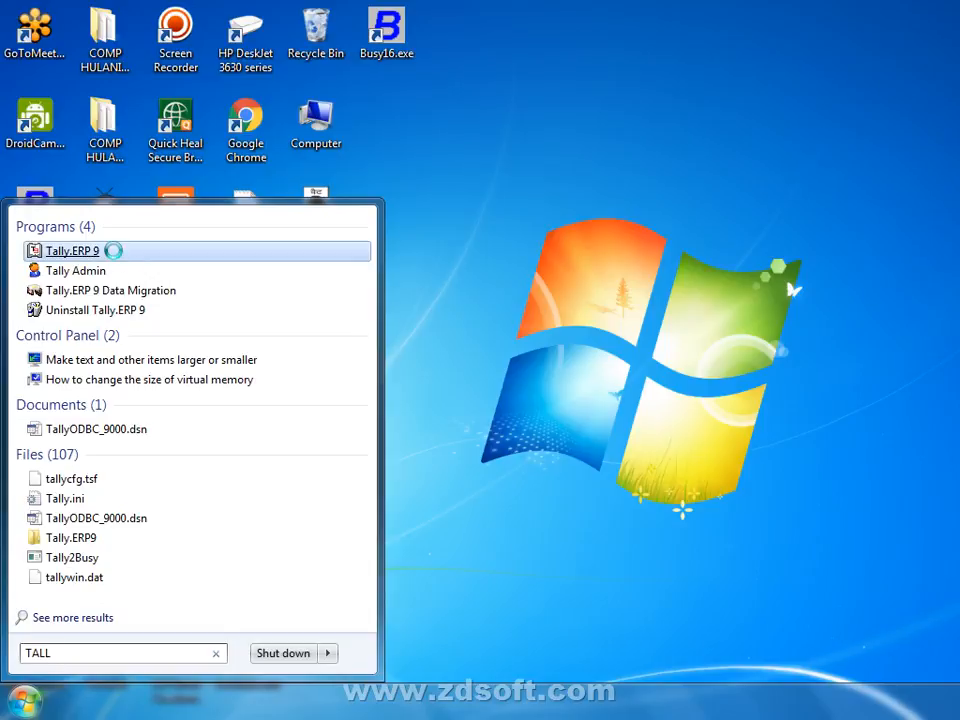
right_click(114, 253)
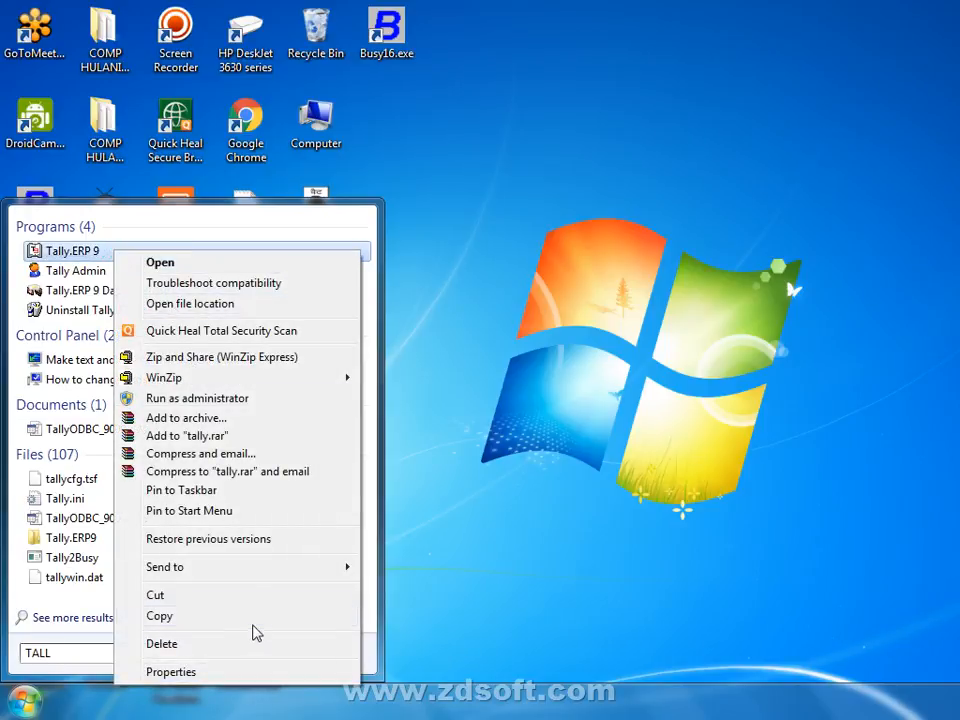
click(289, 497)
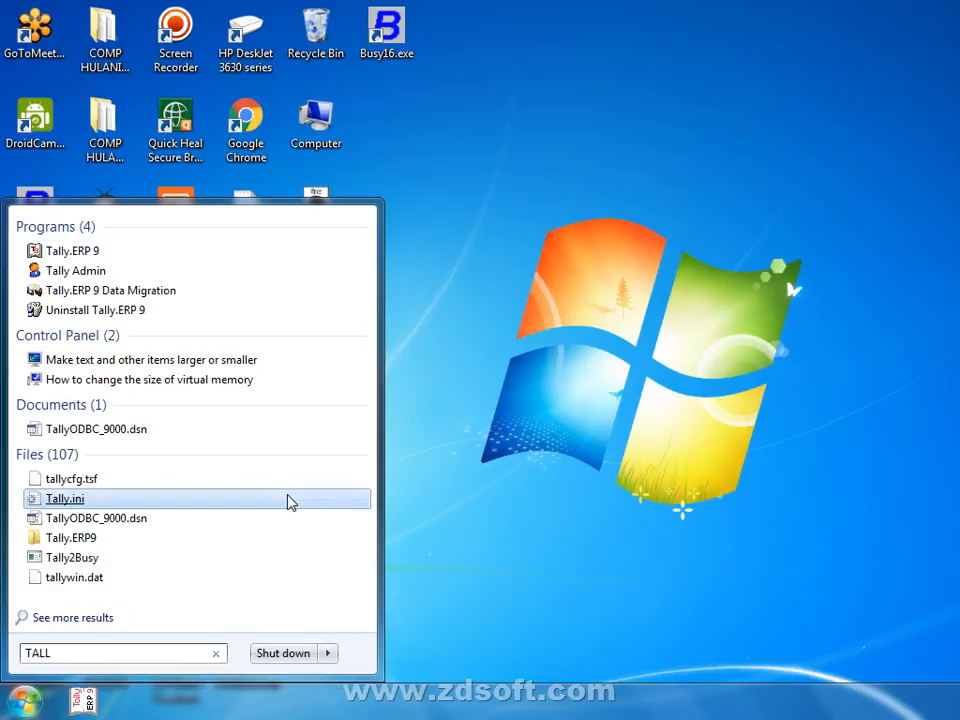
Close the Start menu and refresh the desktop twice.
click(534, 401)
right_click(467, 320)
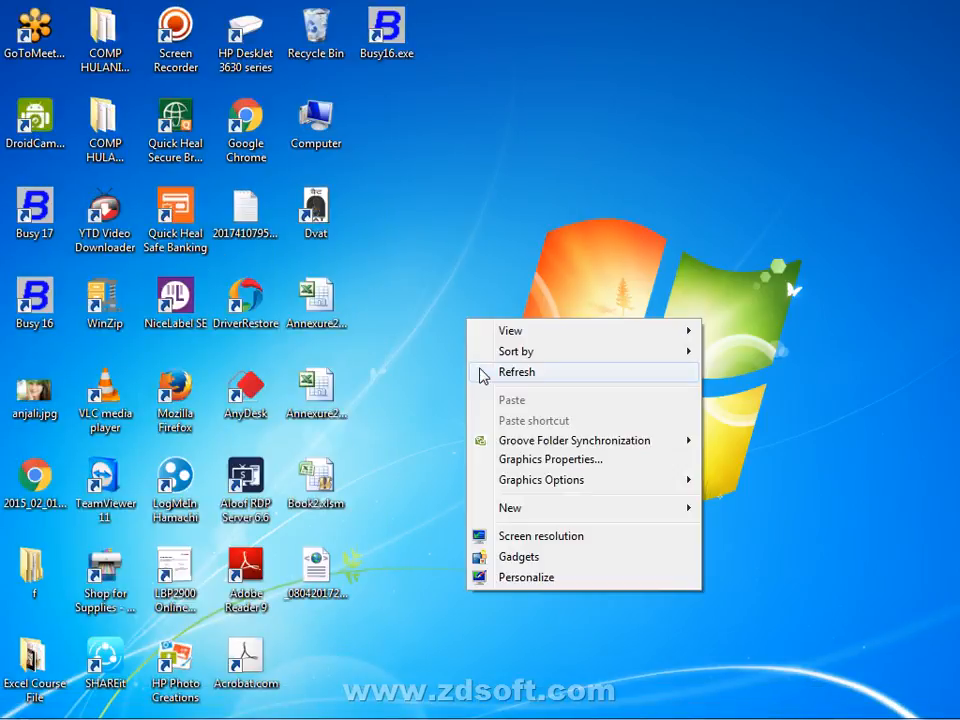
click(482, 373)
mouse_move(100, 712)
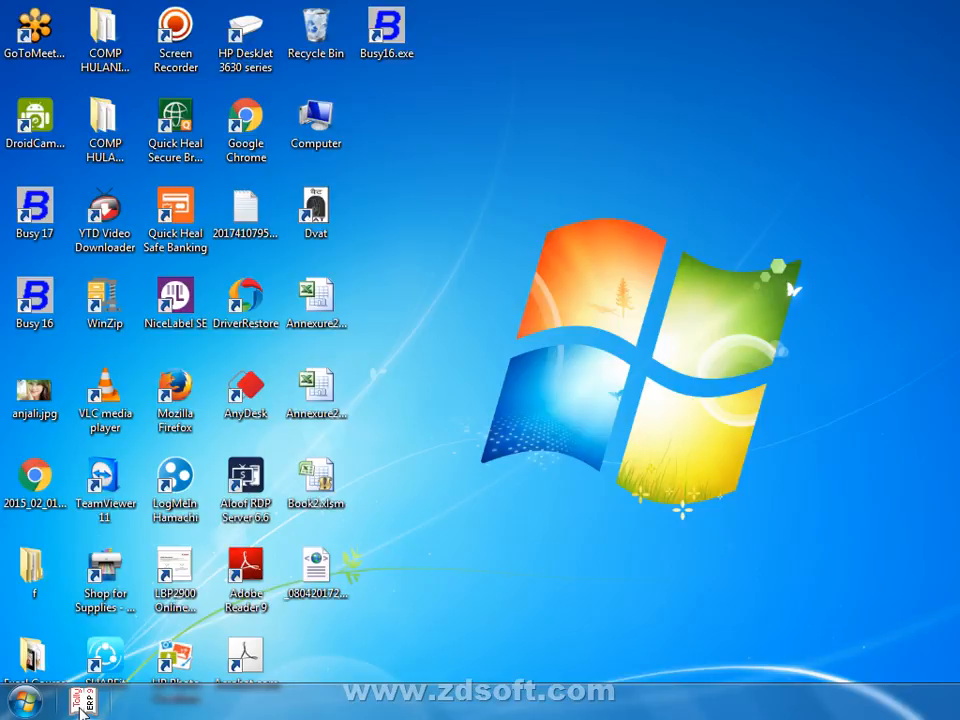
right_click(509, 274)
click(521, 328)
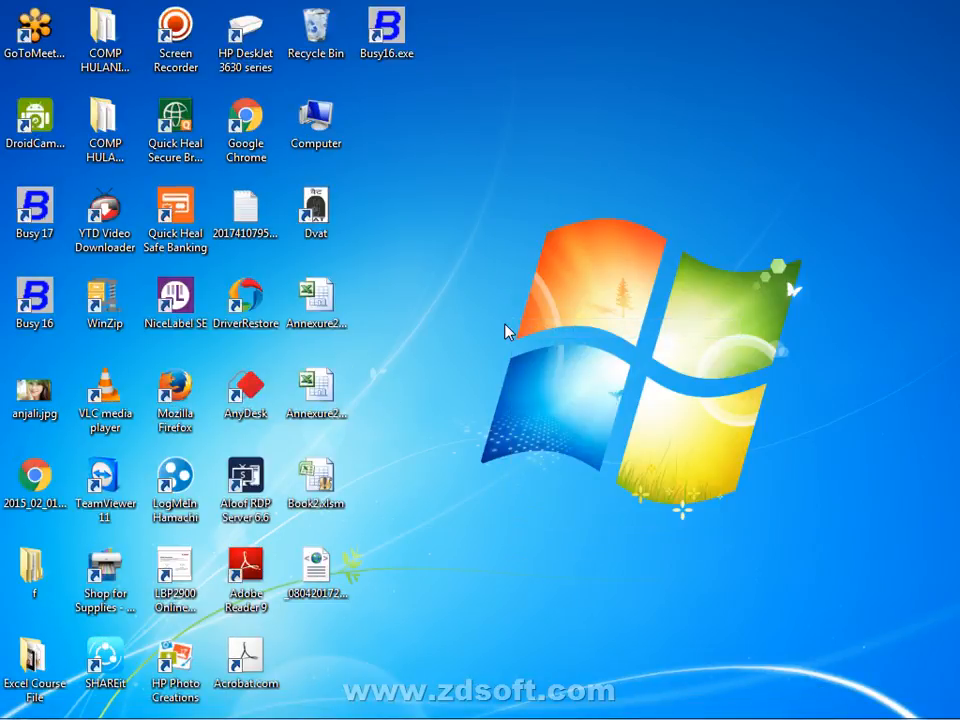
key(super)
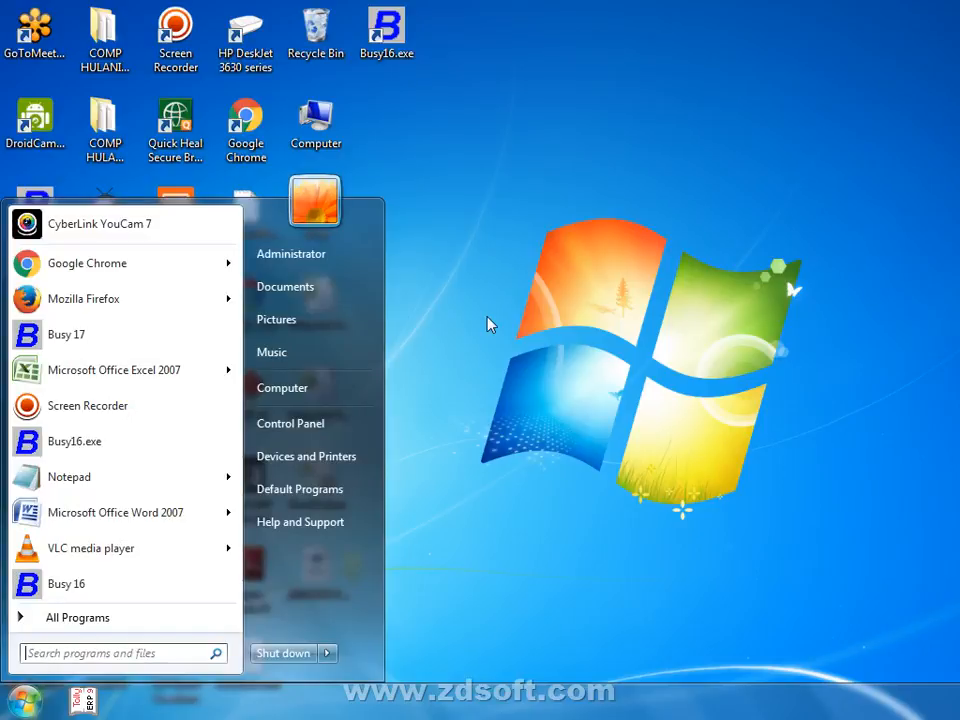
Launch Google Chrome and start a 'TALLY FOR' query, then erase it.
click(197, 268)
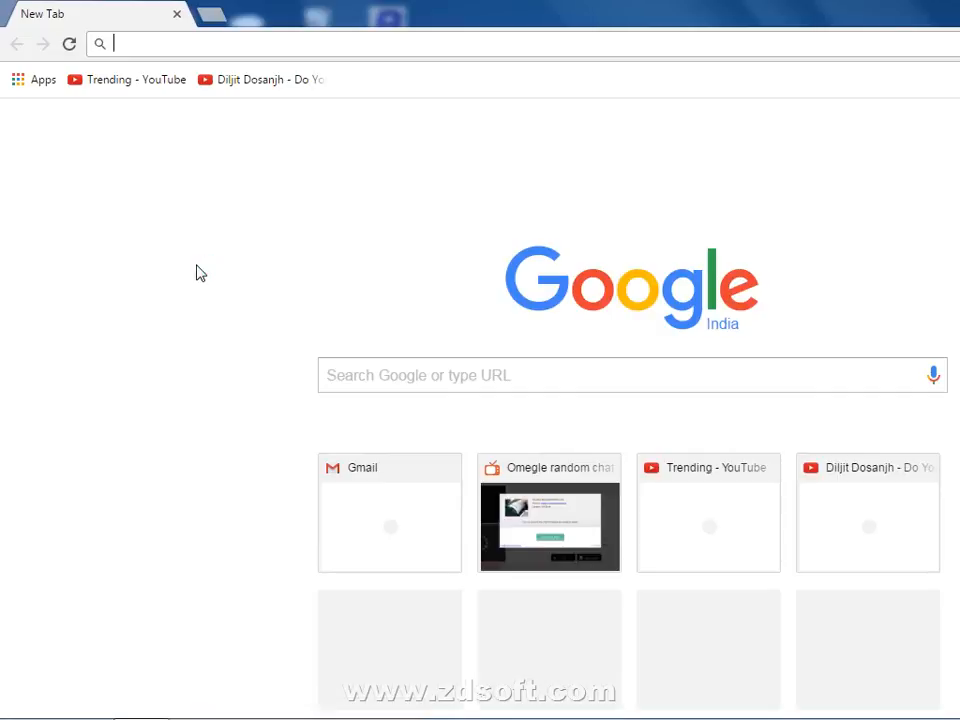
click(381, 375)
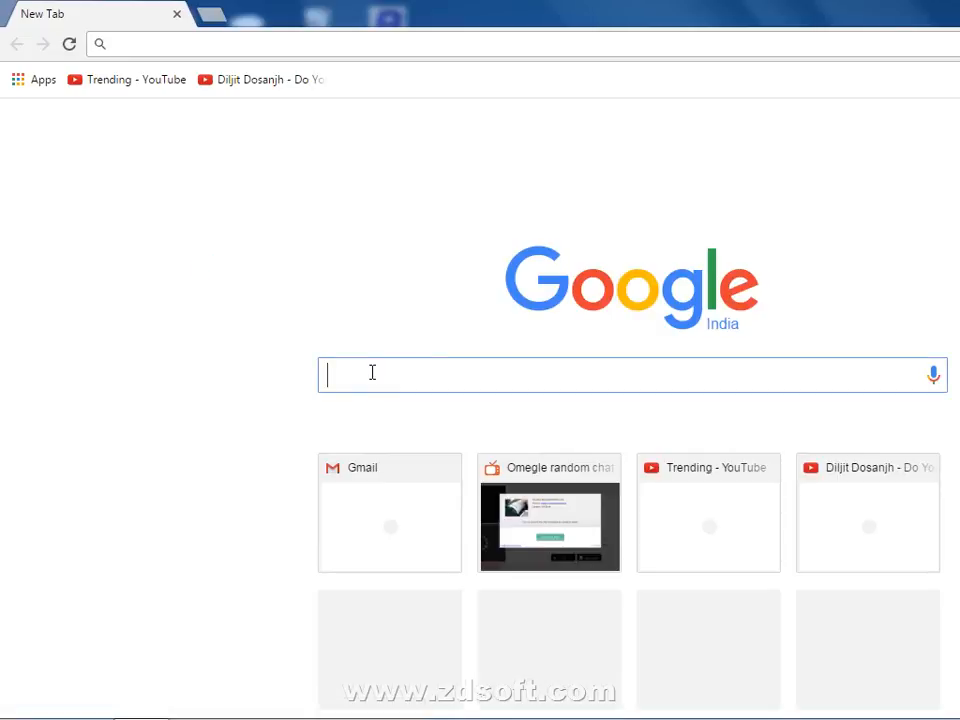
text(TALLY FO)
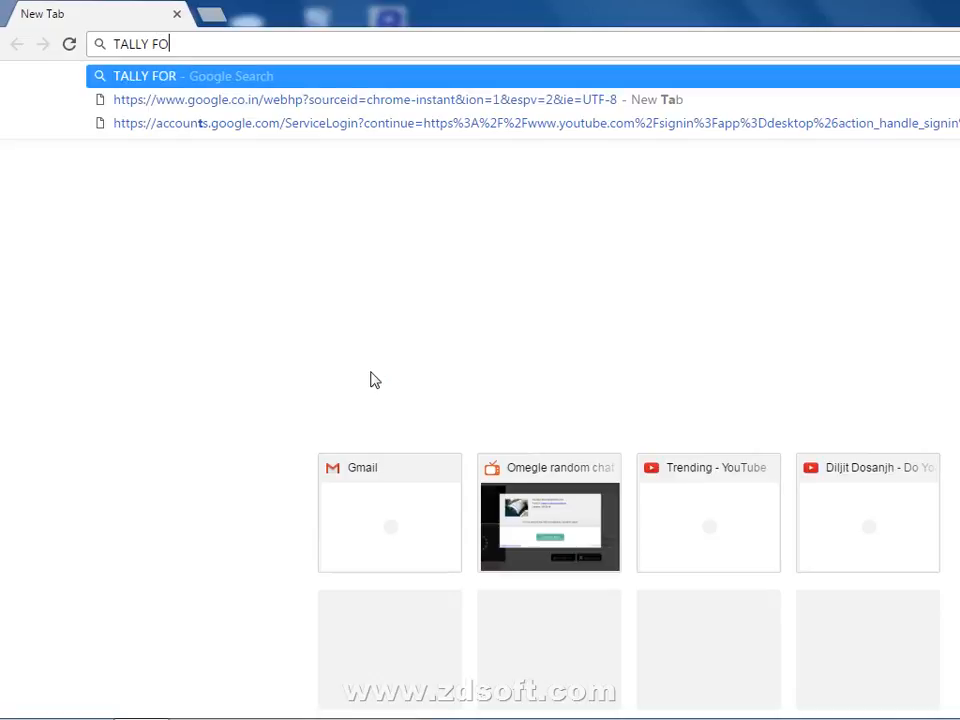
text(R)
key(BackSpace)
key(BackSpace)
key(BackSpace)
key(BackSpace)
key(BackSpace)
key(BackSpace)
key(BackSpace)
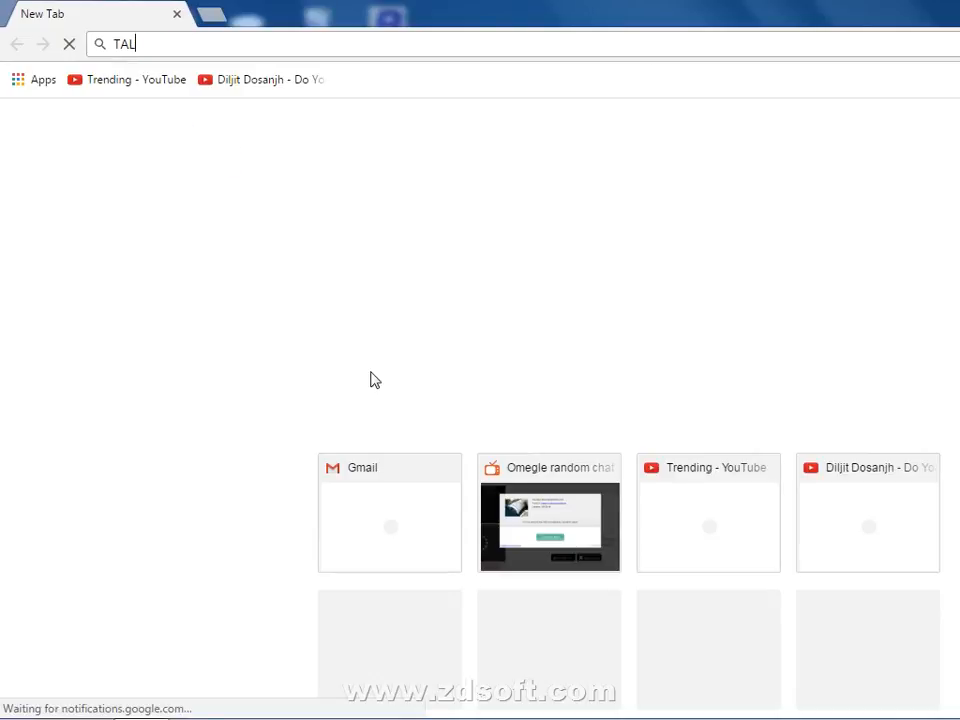
key(BackSpace)
key(BackSpace)
key(BackSpace)
Enter 'TALLY DOWNLOAD EDUCATIONAL VERSION' in the omnibox to load the Google page.
click(371, 373)
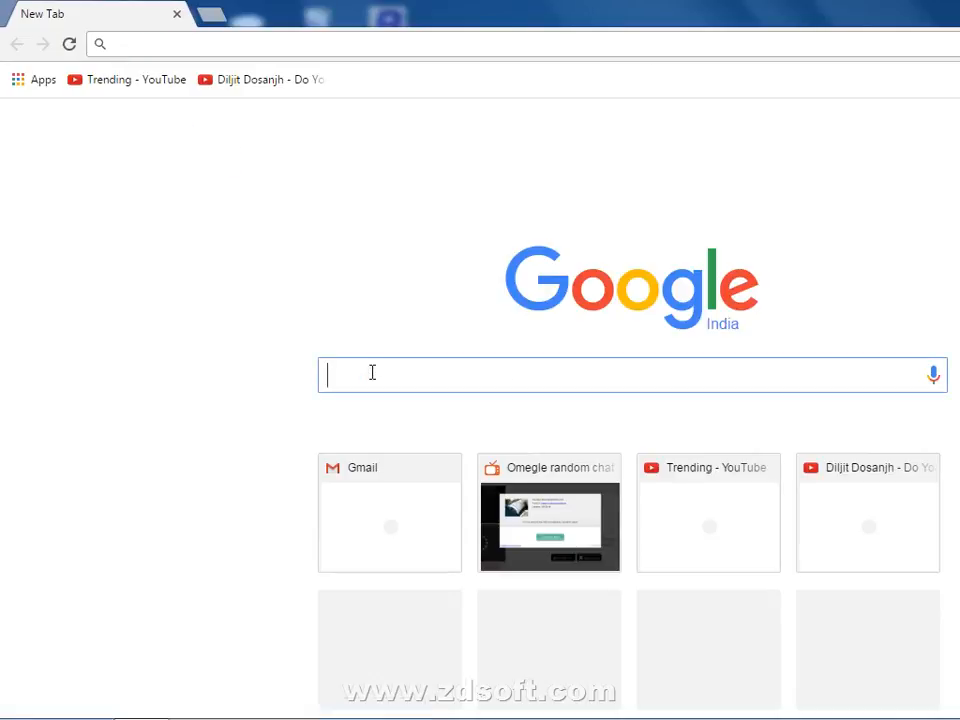
text(TALLY)
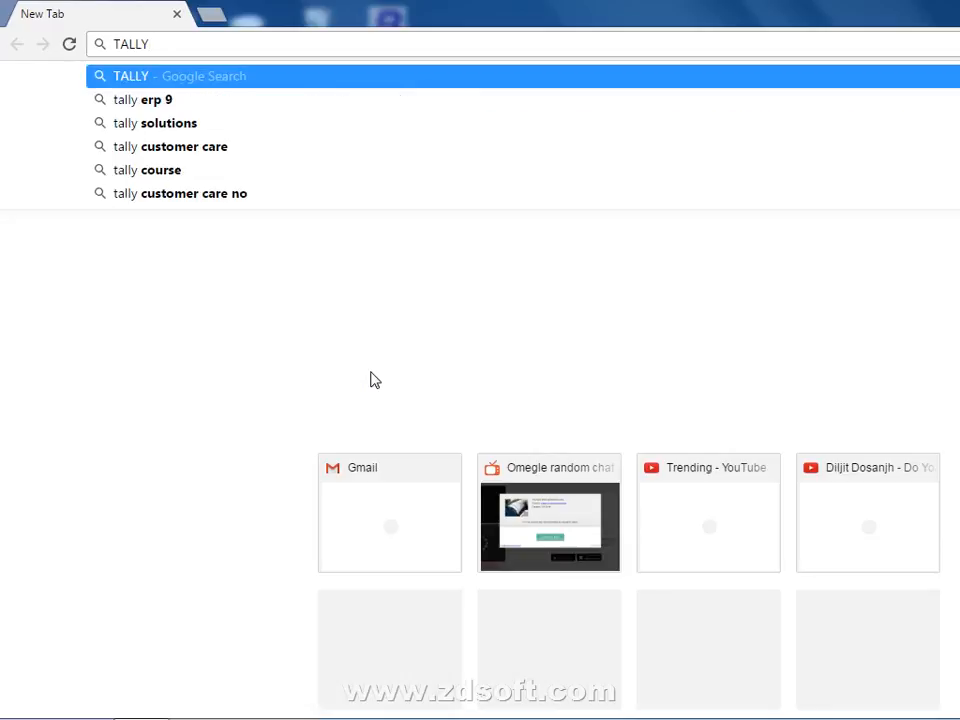
text( DOWNLOAD ED)
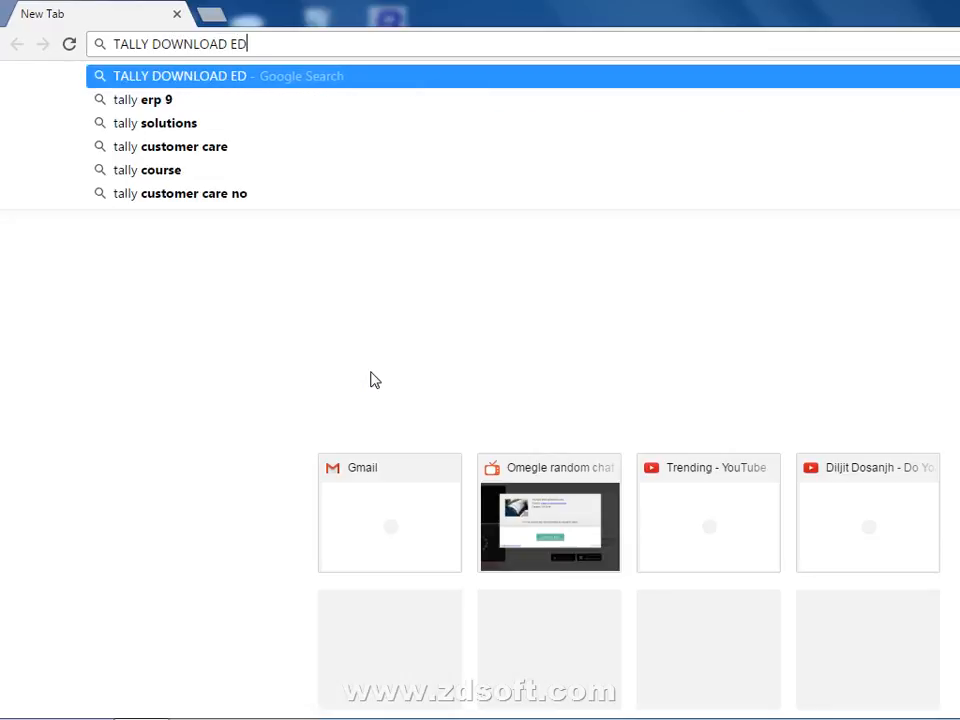
text(UCATION)
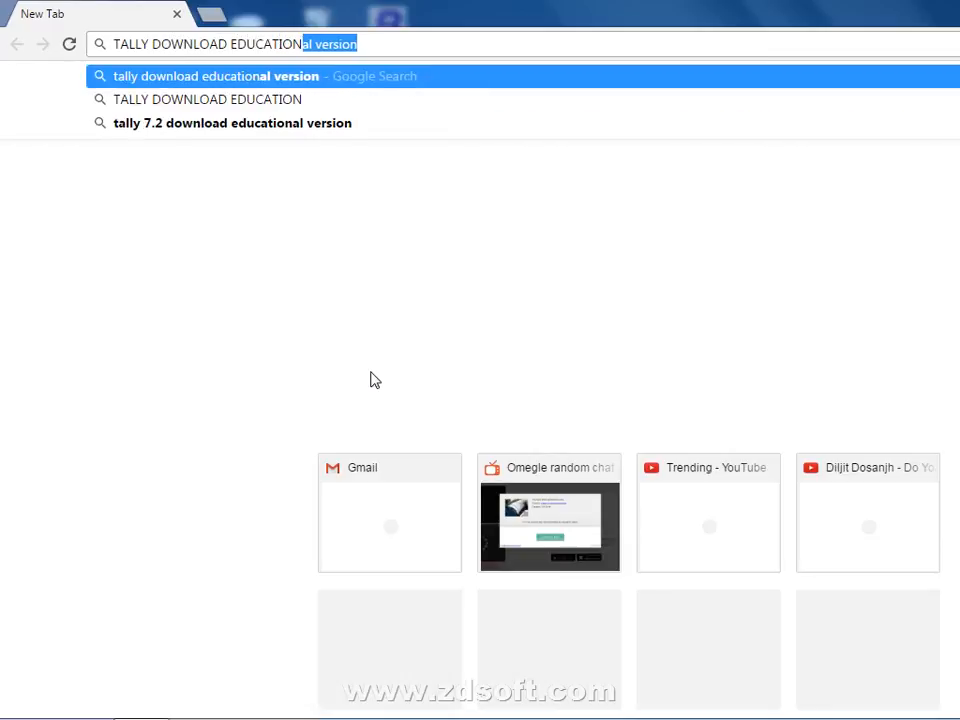
text(AL )
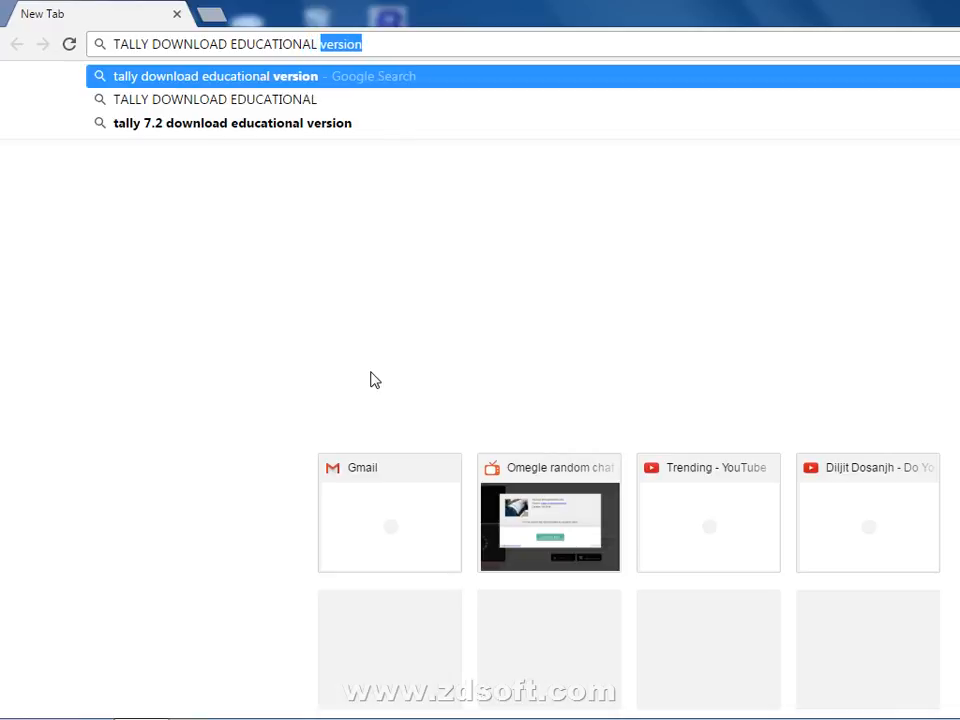
text(VERSIONB)
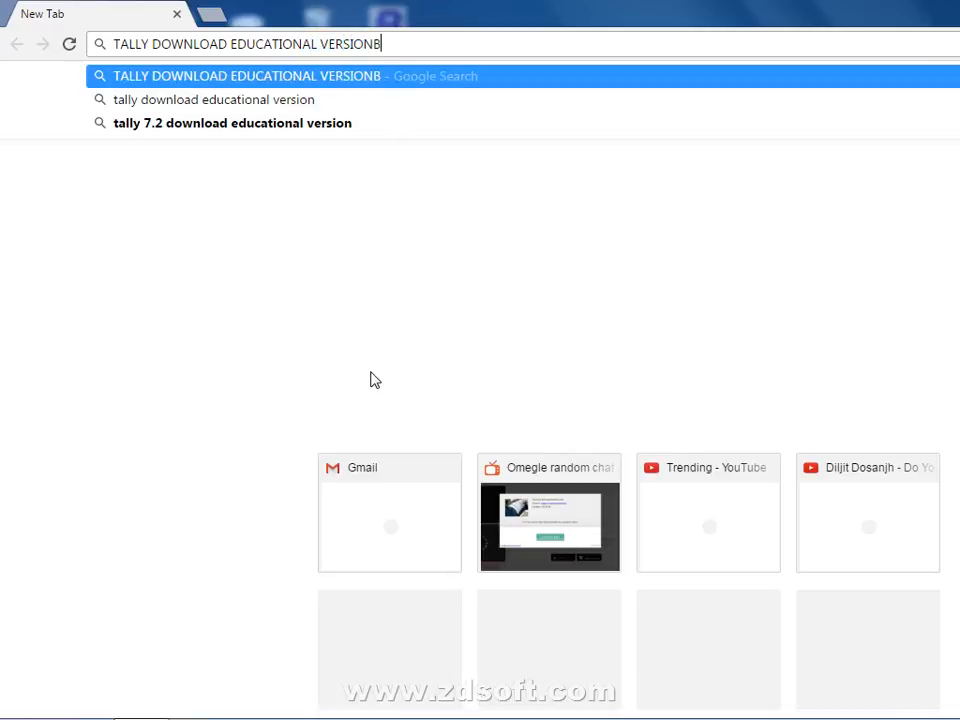
key(BackSpace)
key(Return)
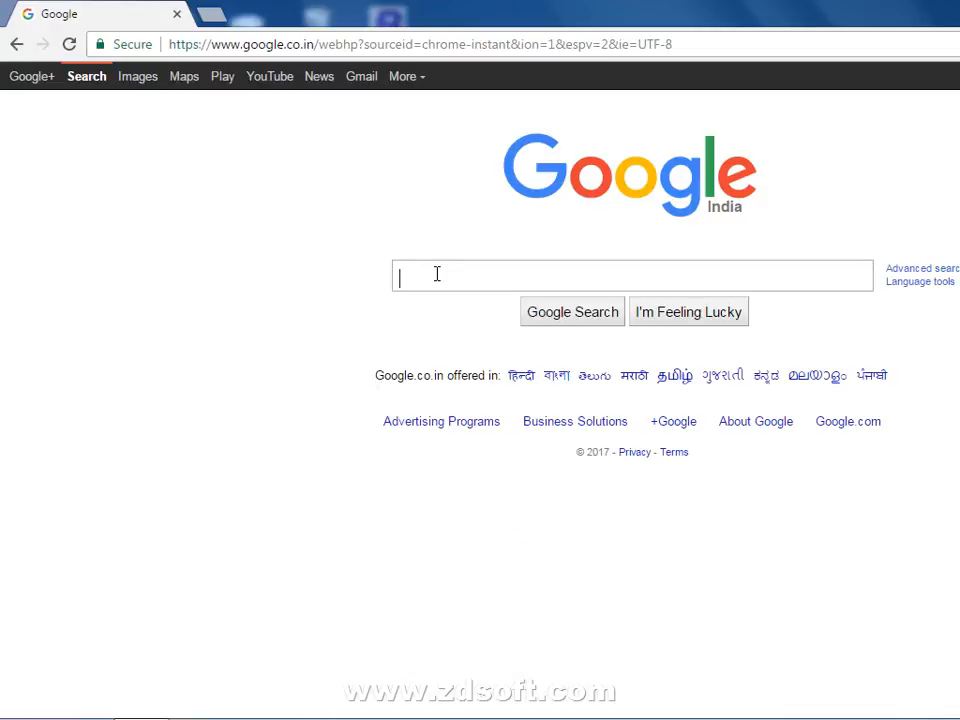
Search Google for 'TALLY DOWNLOAD FOR EDUCATION VERSION', correcting the typos along the way.
text(BUSY)
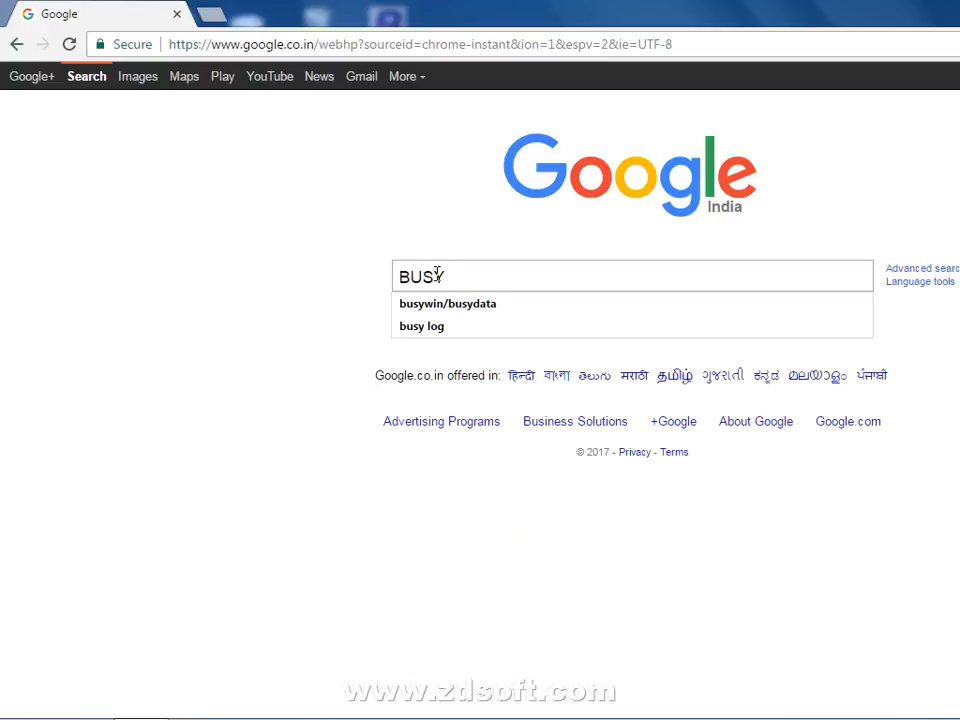
key(BackSpace)
key(BackSpace)
key(BackSpace)
key(BackSpace)
text(TAL)
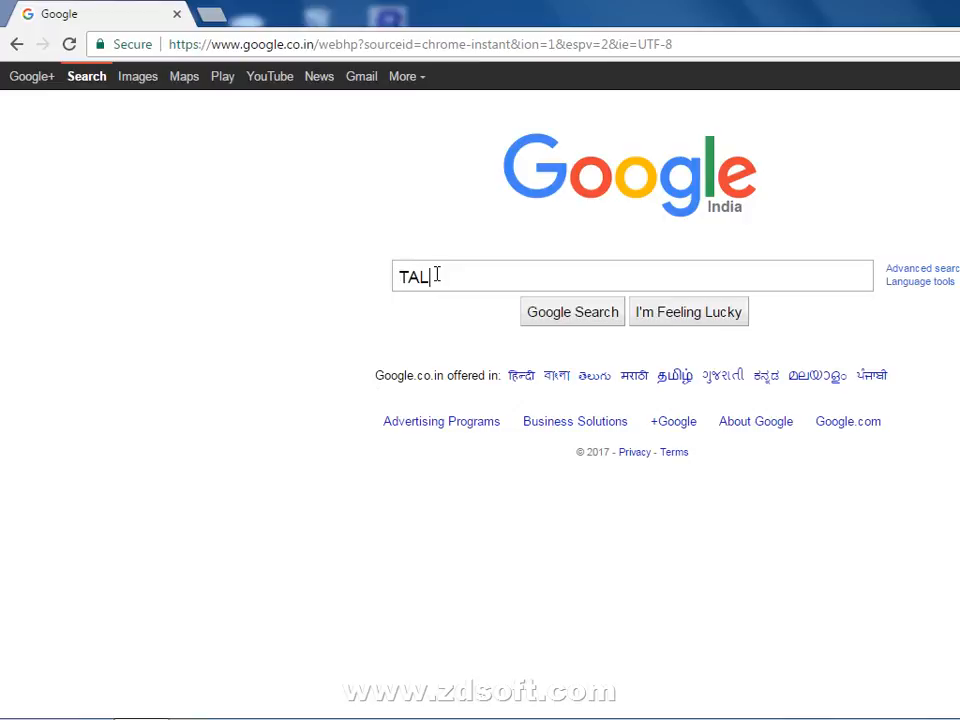
text(LY DOWNLOA)
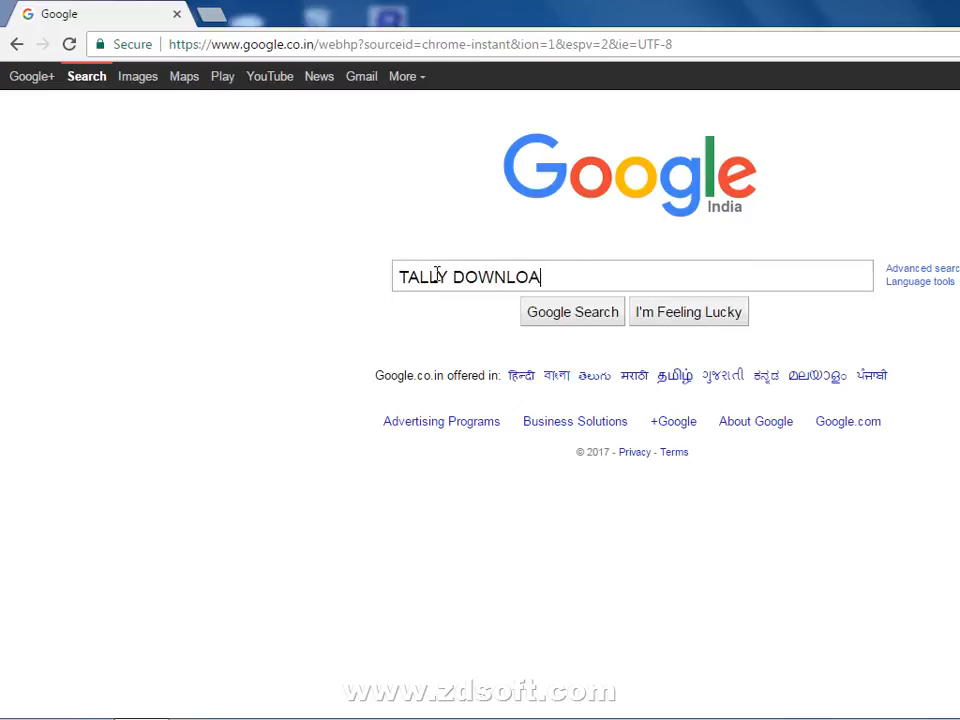
text(D FOR E)
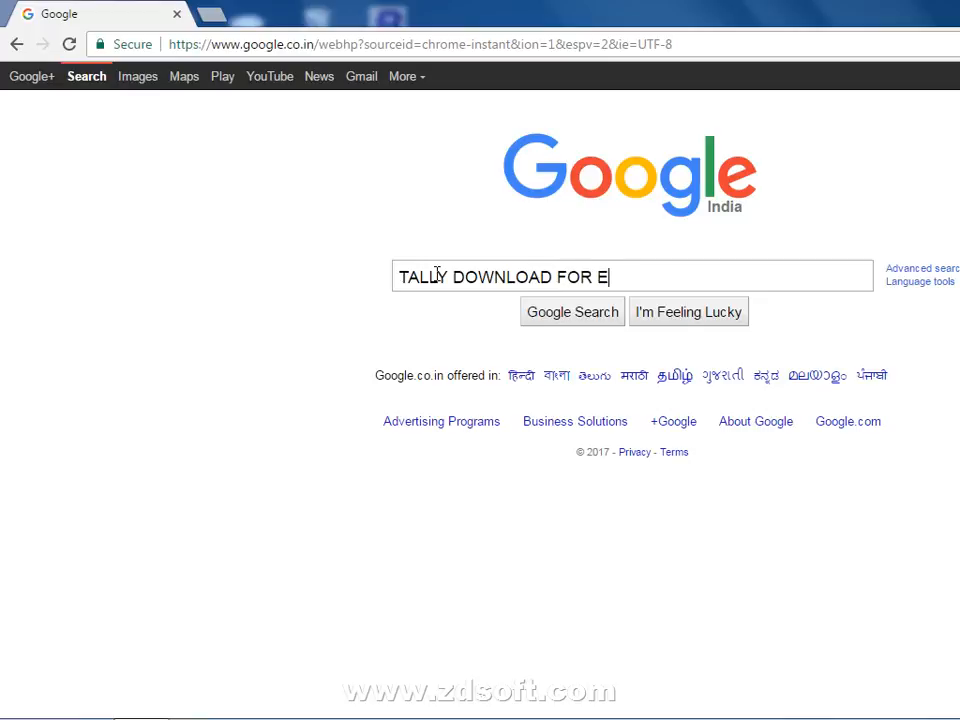
text(DUCATION CE)
key(BackSpace)
key(BackSpace)
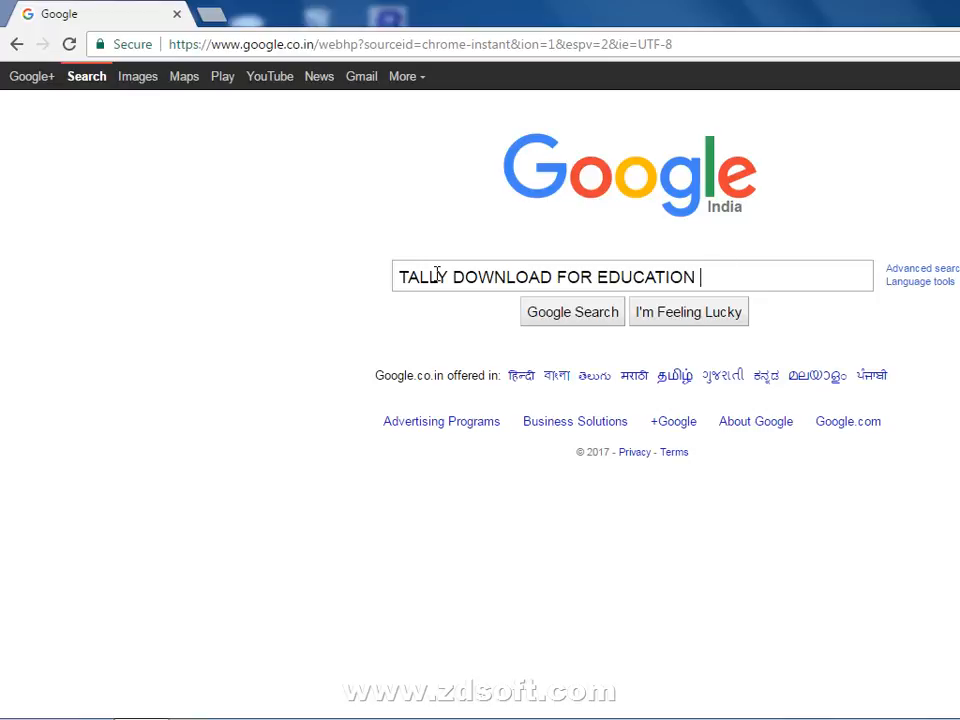
text(VERSIONB)
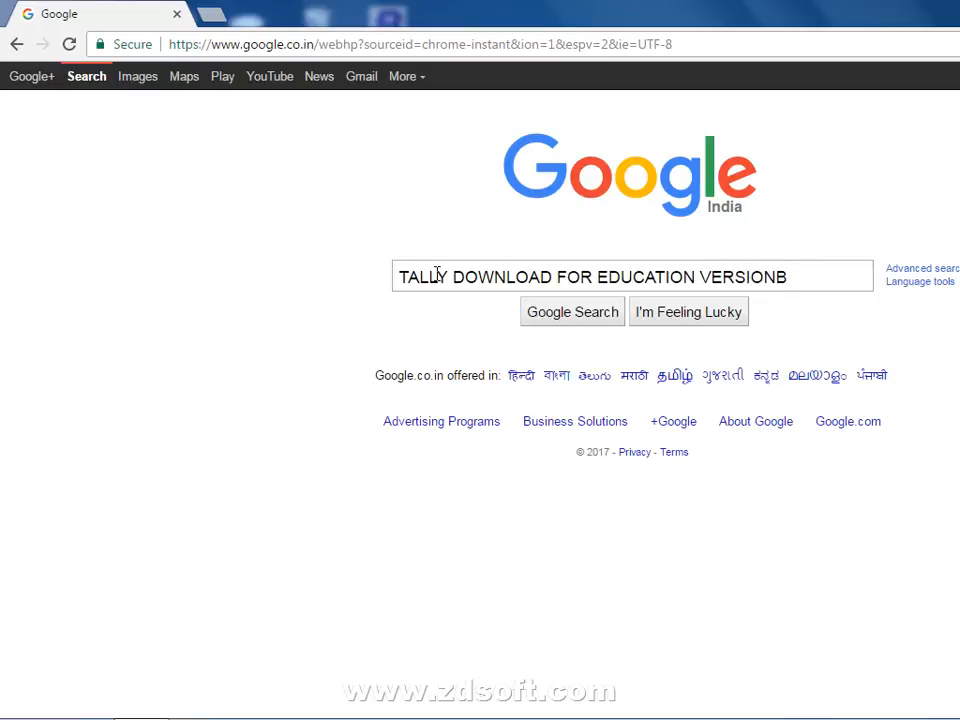
key(BackSpace)
key(Return)
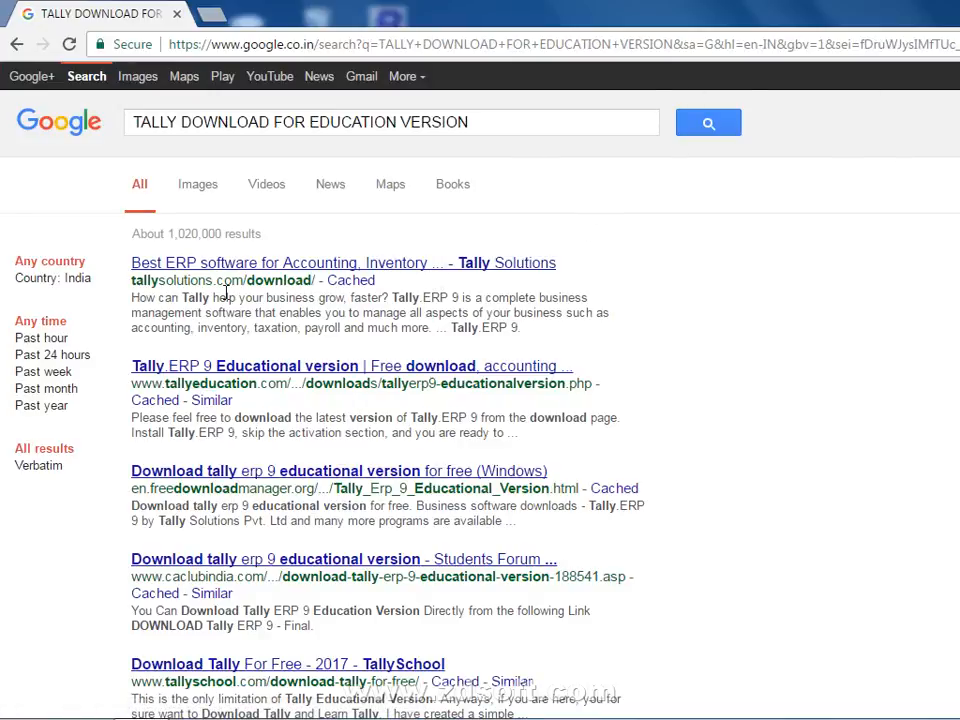
Open the Tally Solutions result, go to the Tally.ERP 9 product page, then its Download page.
click(265, 262)
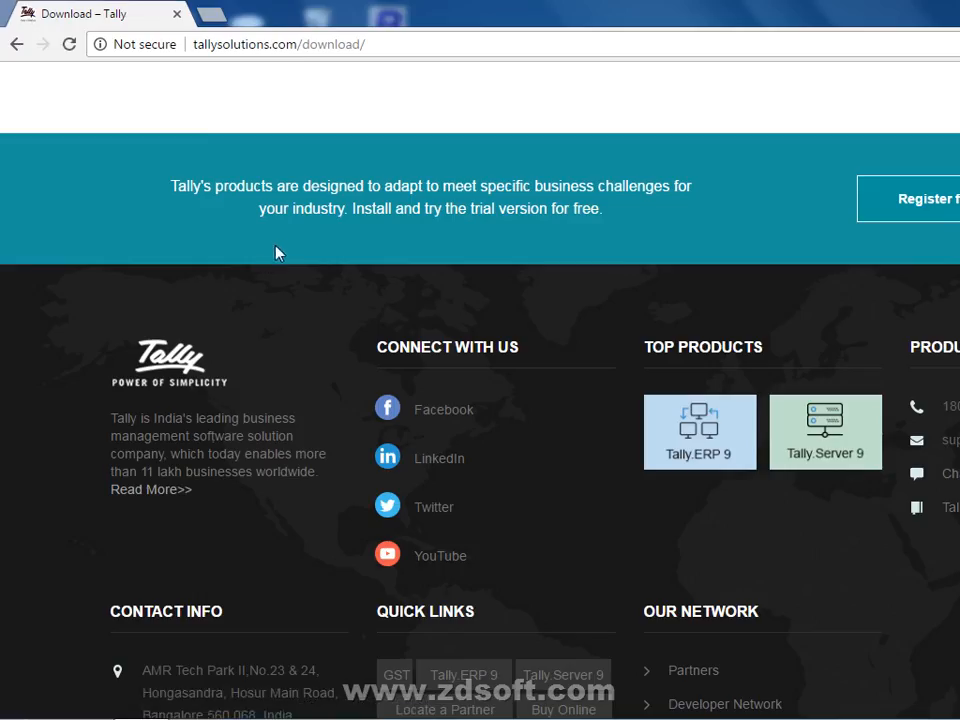
scroll(280, 250, down, 1)
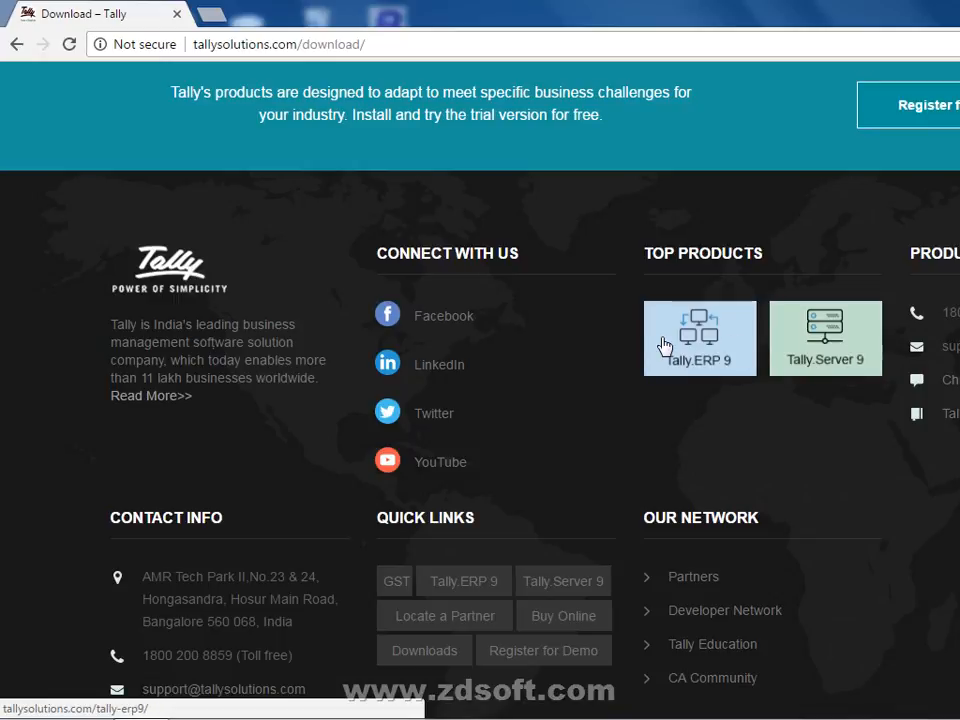
click(662, 345)
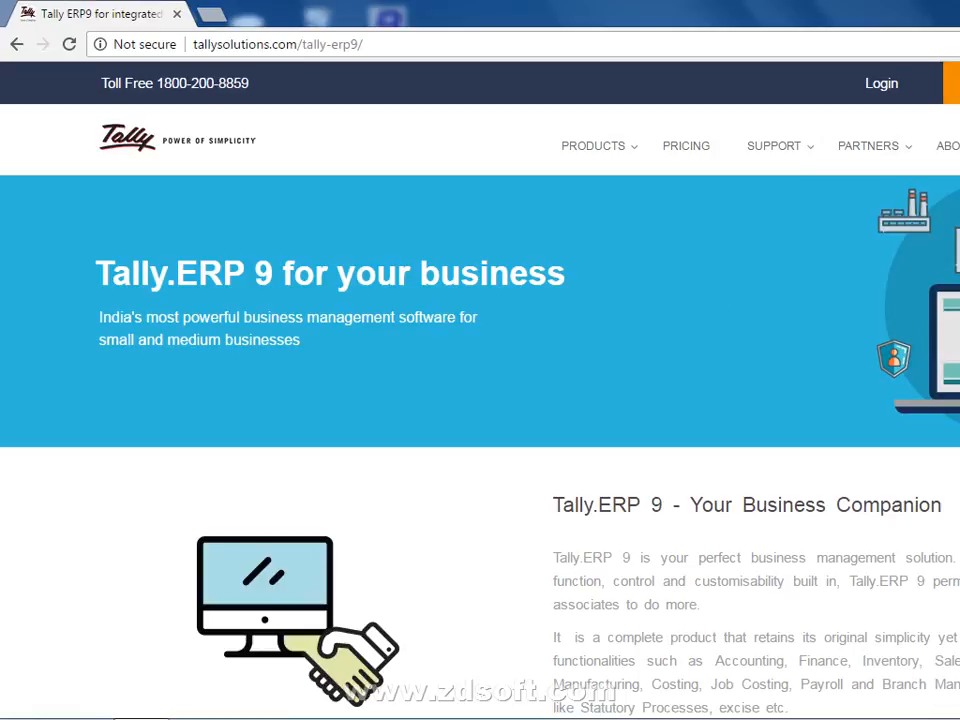
click(952, 83)
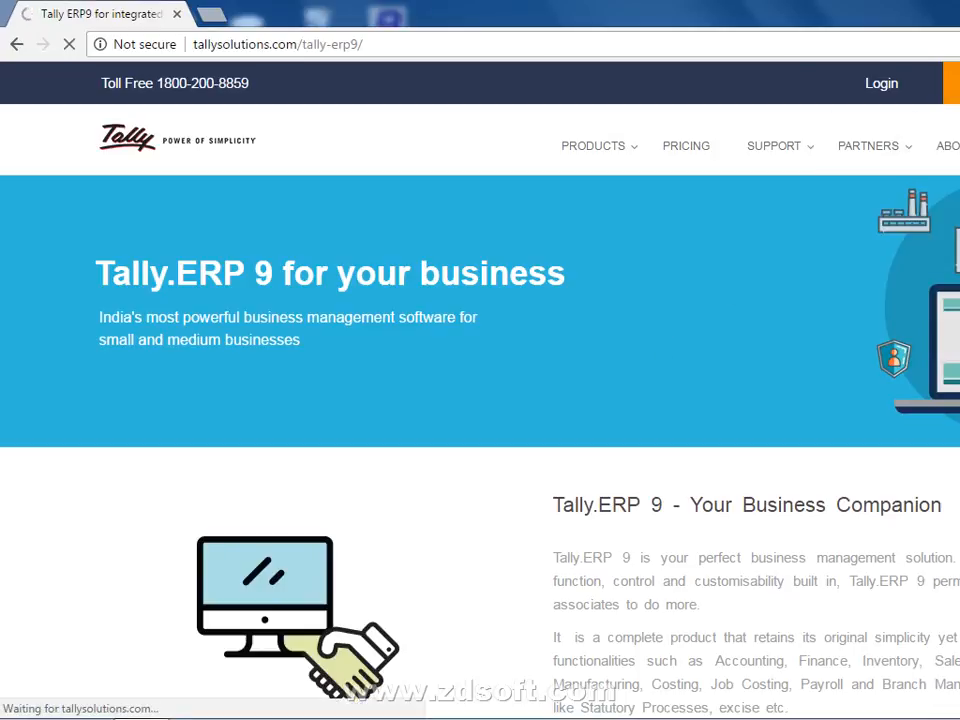
scroll(571, 367, down, 5)
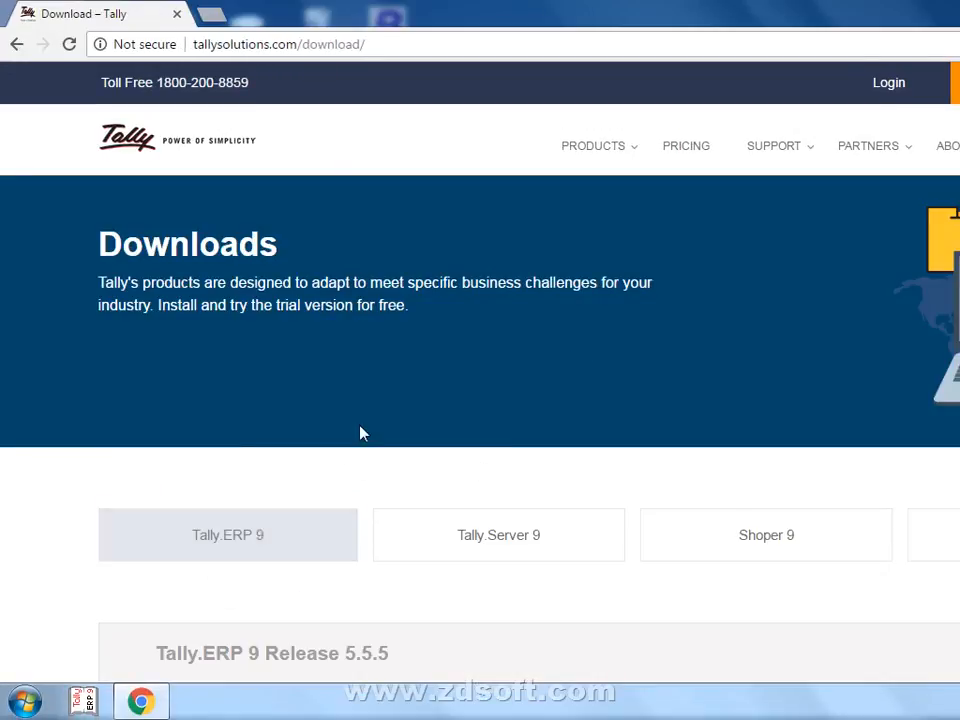
Jump to the Tally.ERP 9 Release 5.5.5 details and choose Download for later.
scroll(300, 434, down, 1)
click(252, 439)
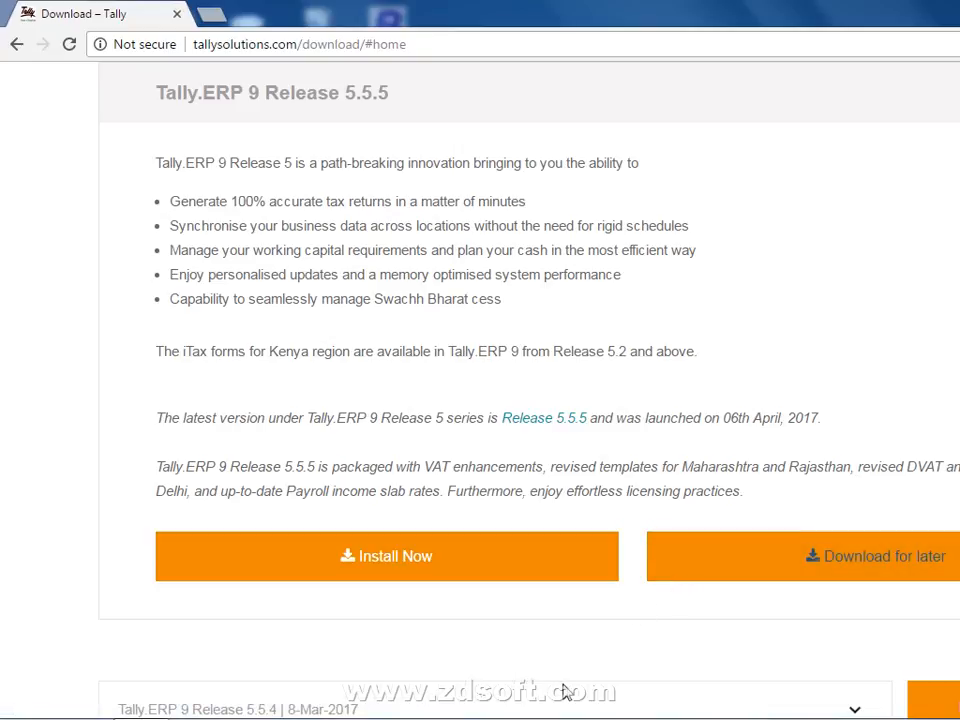
scroll(540, 645, down, 1)
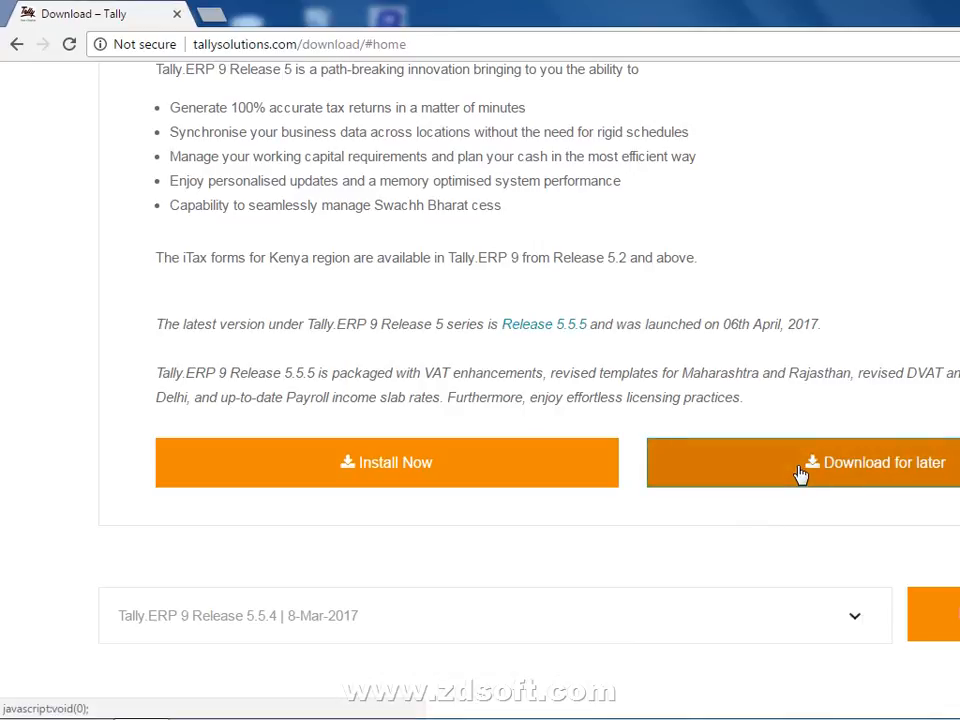
scroll(736, 549, down, 10)
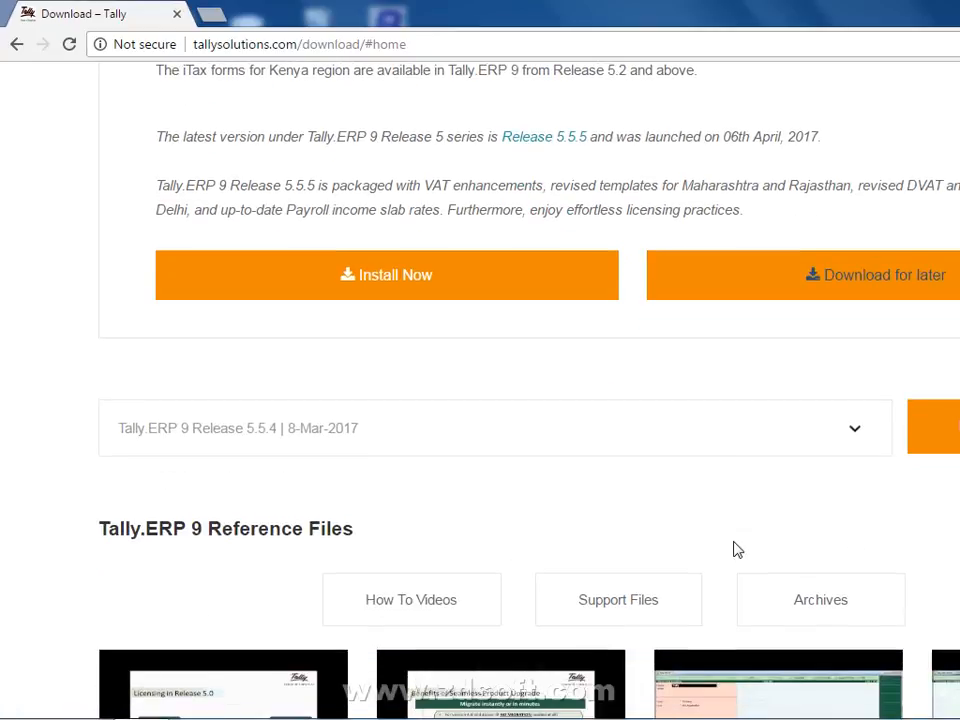
scroll(736, 549, up, 12)
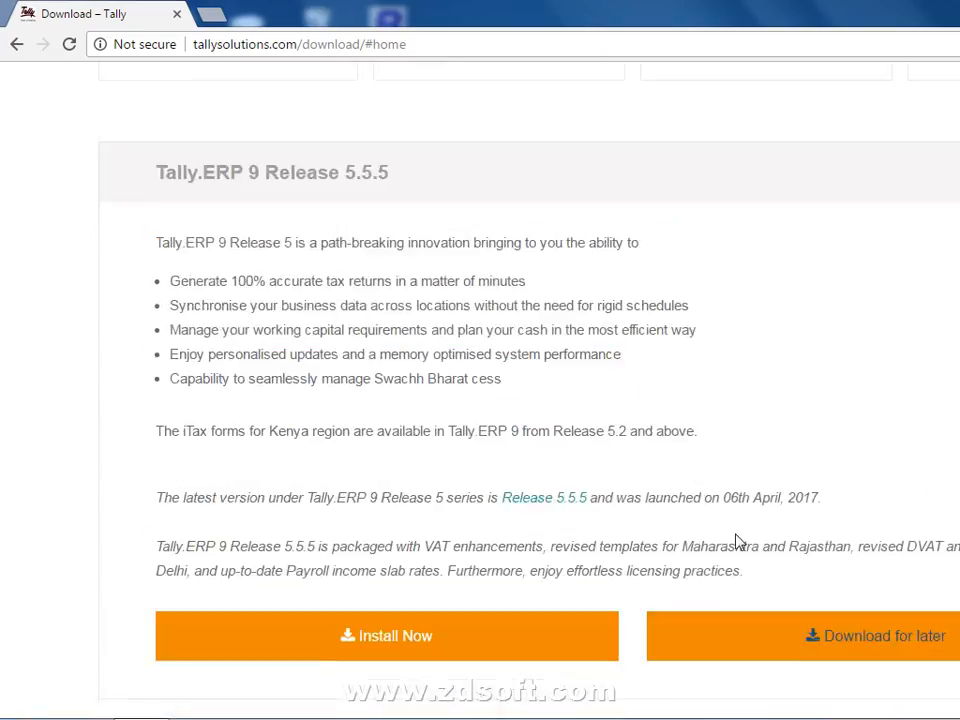
scroll(739, 540, down, 4)
scroll(758, 533, down, 3)
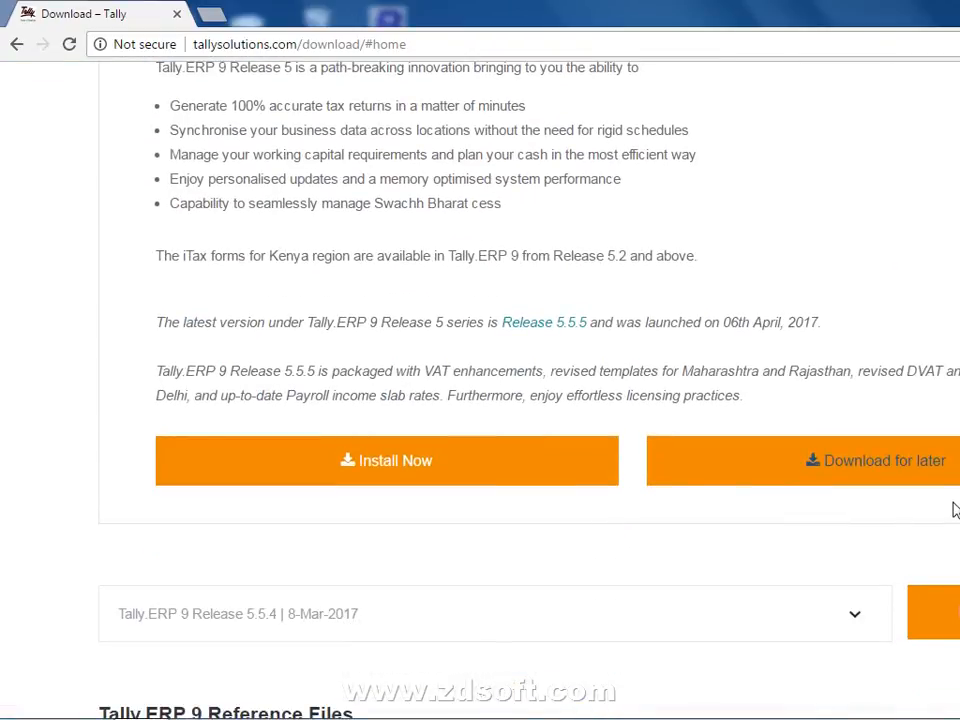
click(422, 470)
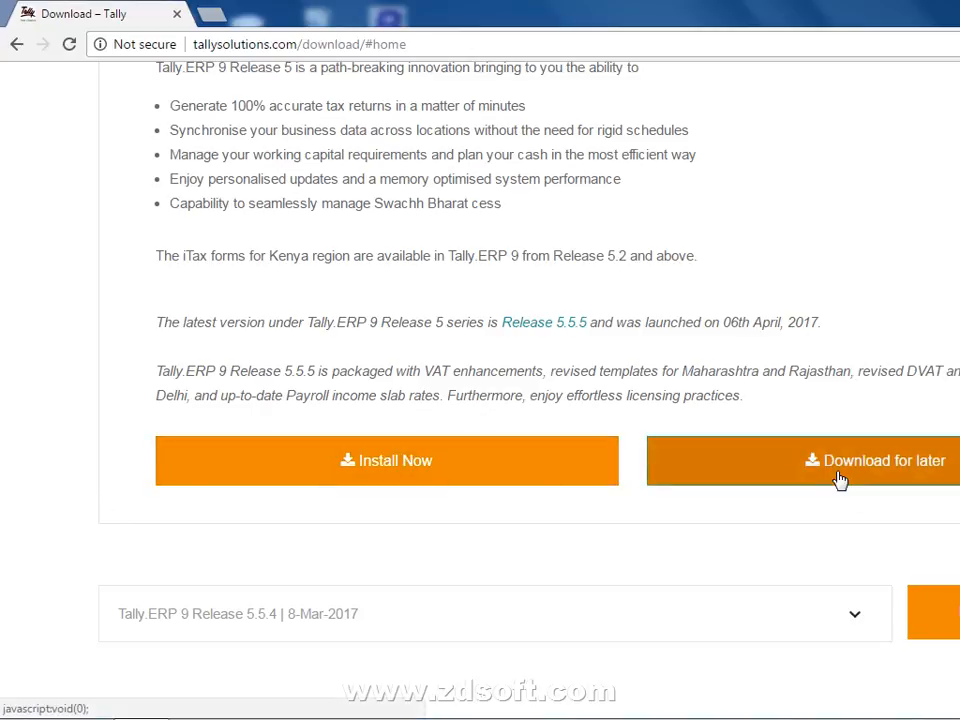
Show the desktop and locate setup.exe in the maximized Computer window's Downloads folder.
right_click(350, 700)
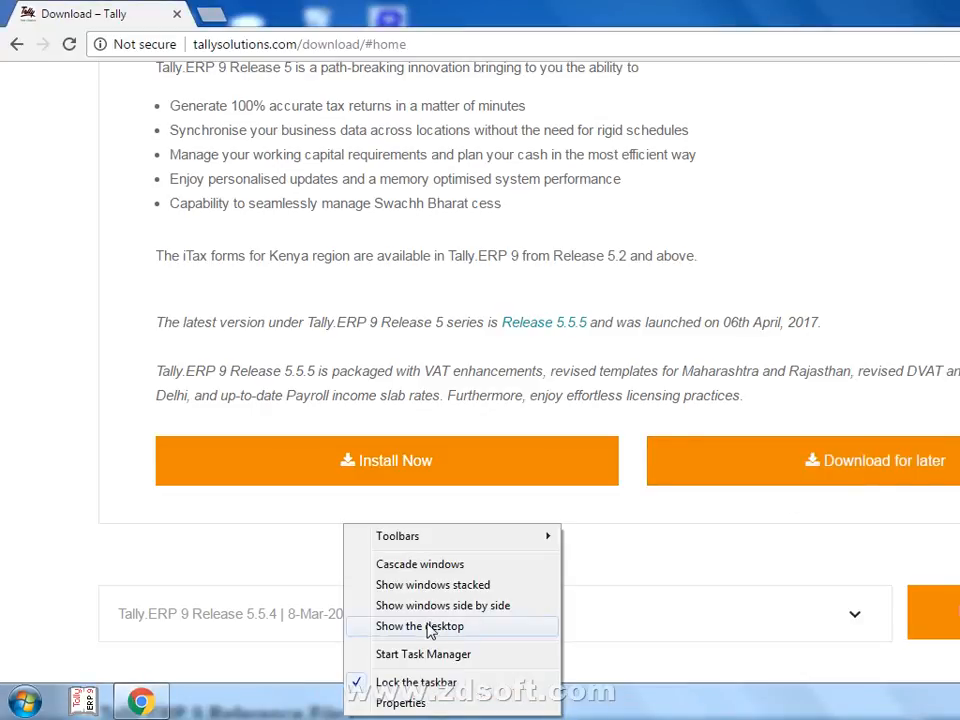
click(429, 634)
double_click(319, 145)
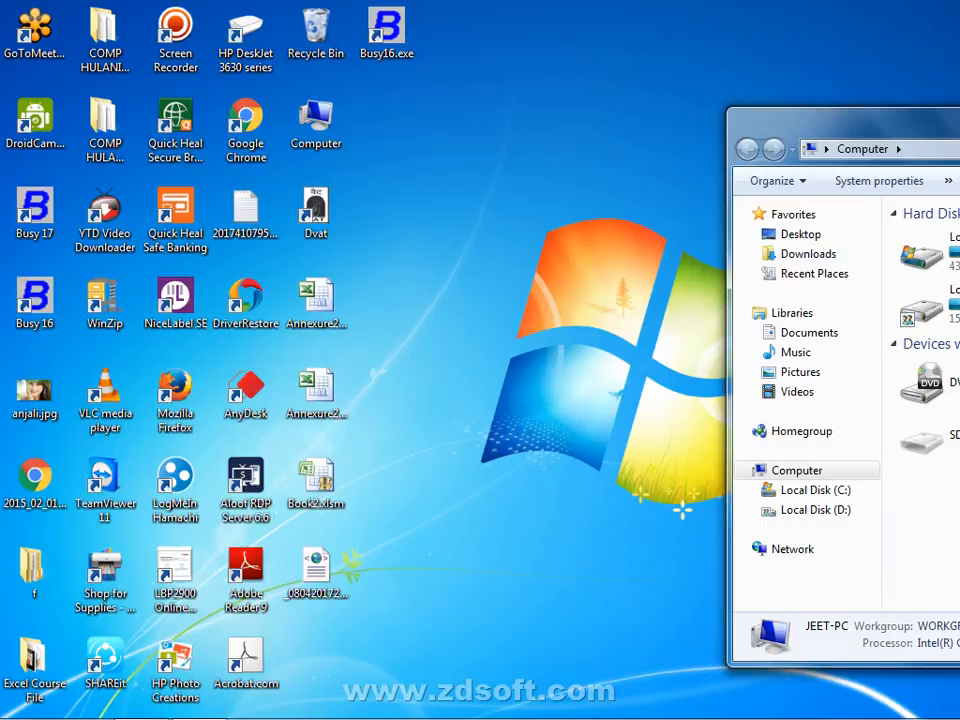
click(959, 116)
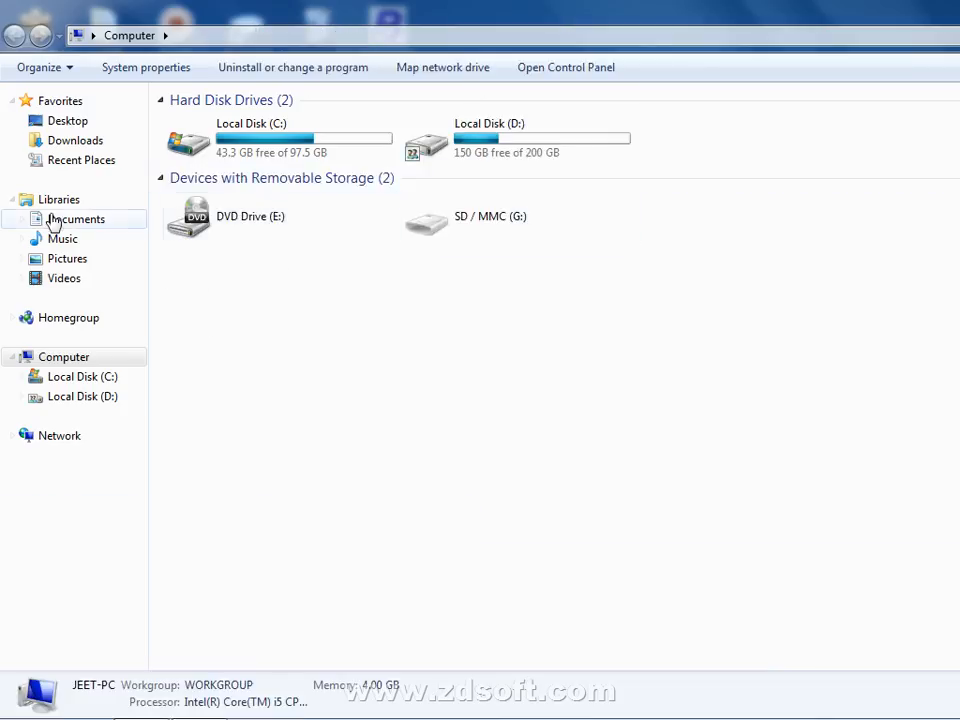
click(72, 141)
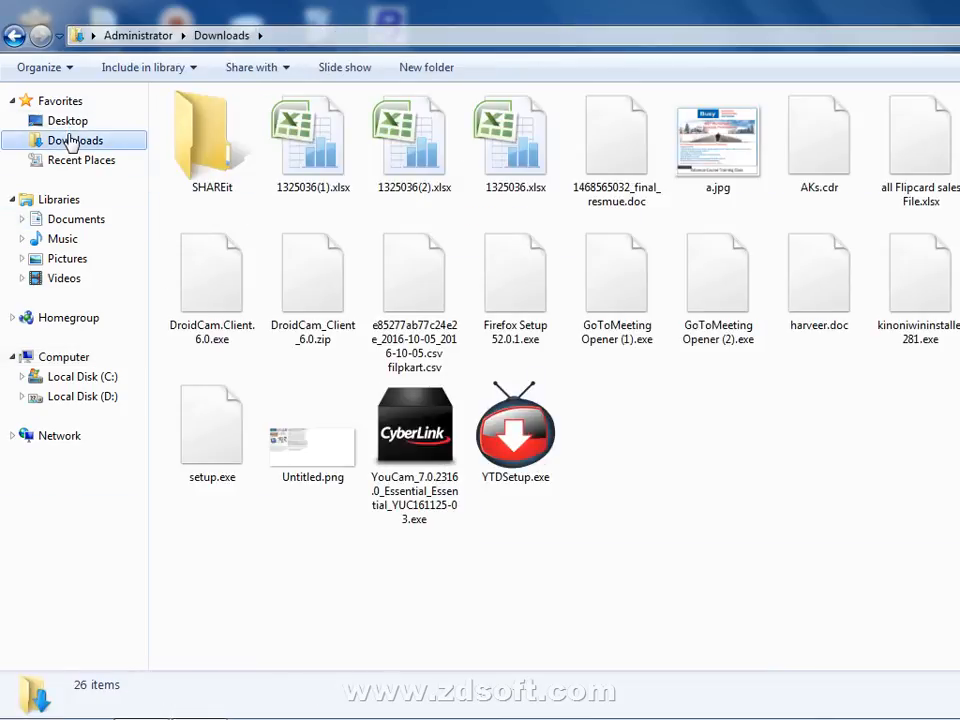
click(228, 440)
Switch back to the Tally download page in Chrome and choose Install Now.
mouse_move(280, 710)
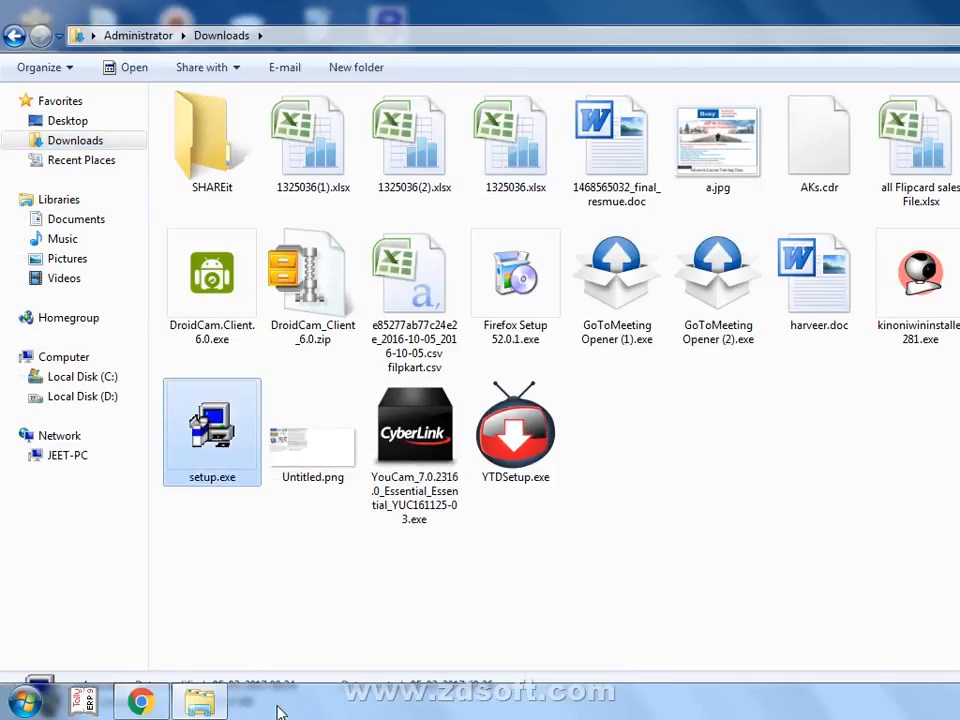
click(141, 703)
click(525, 478)
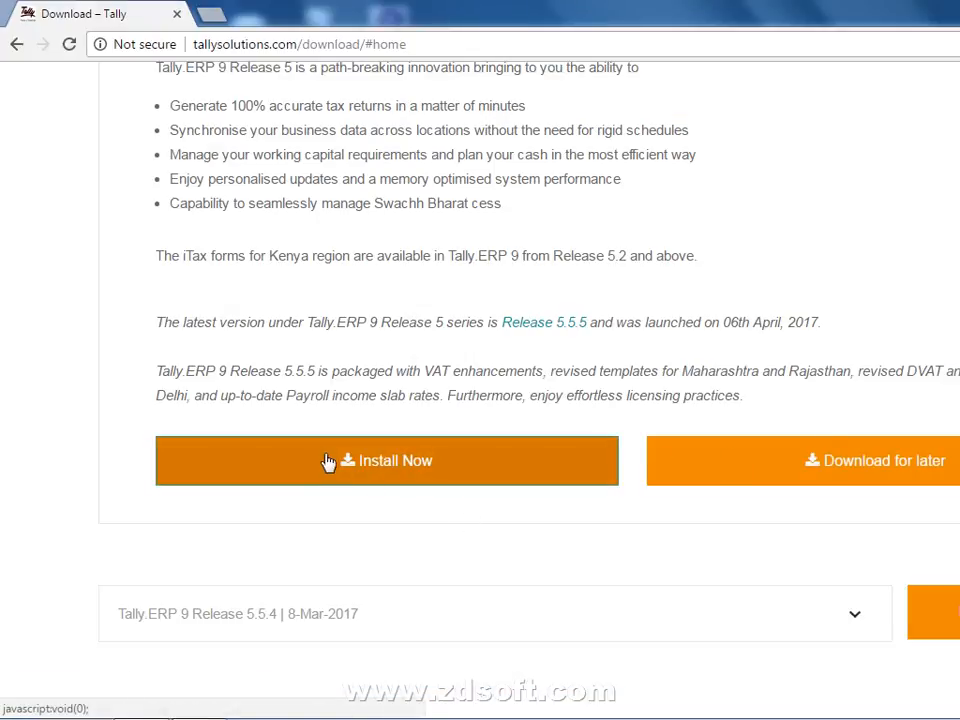
Switch the Tally.ERP 9 release dropdown to Release 5.5.4.
click(248, 614)
click(372, 238)
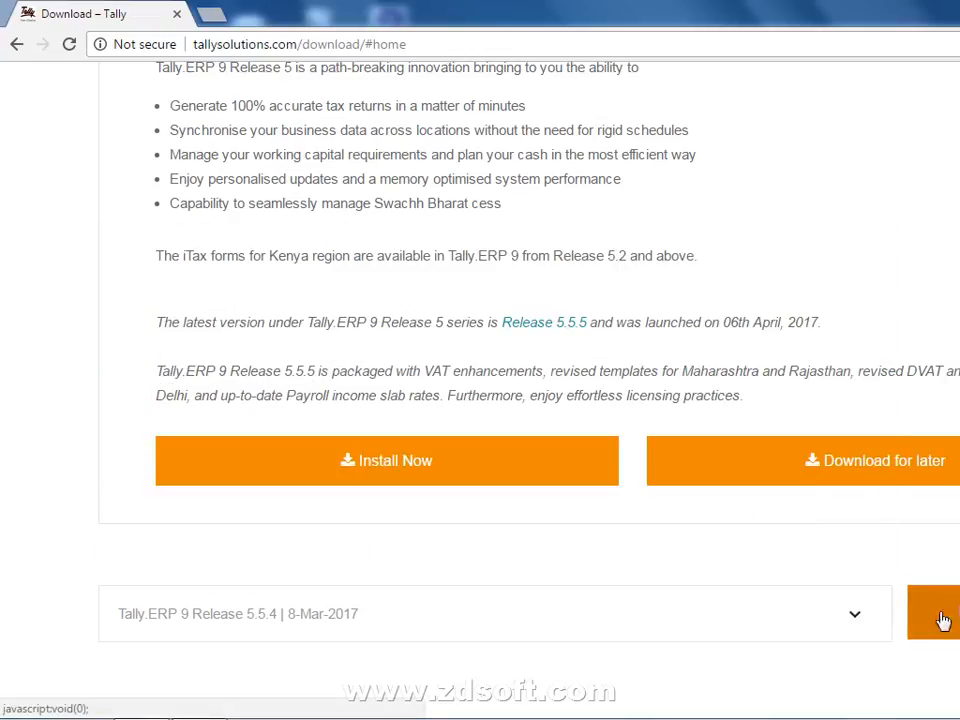
scroll(568, 535, down, 4)
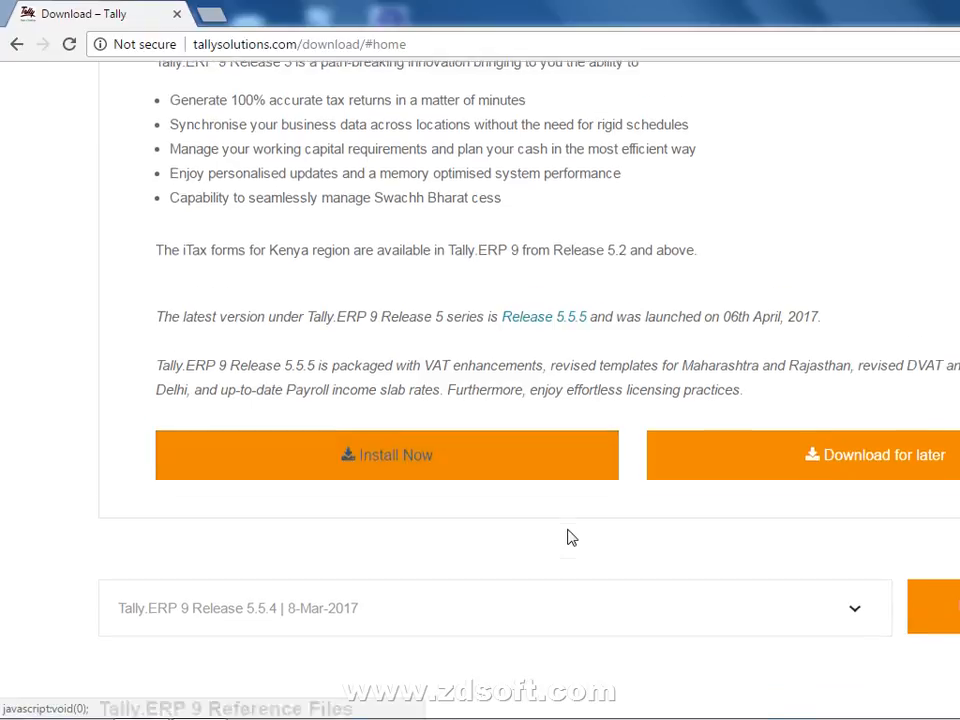
scroll(570, 534, up, 11)
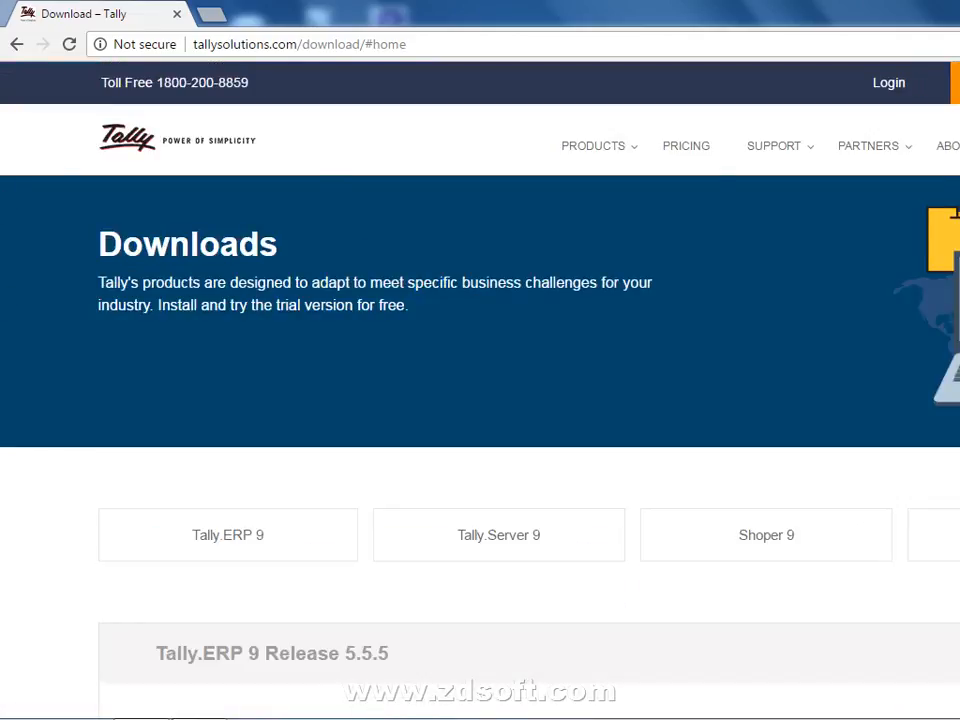
Reload the Tally downloads page and choose Download for later for Release 5.5.5.
click(956, 83)
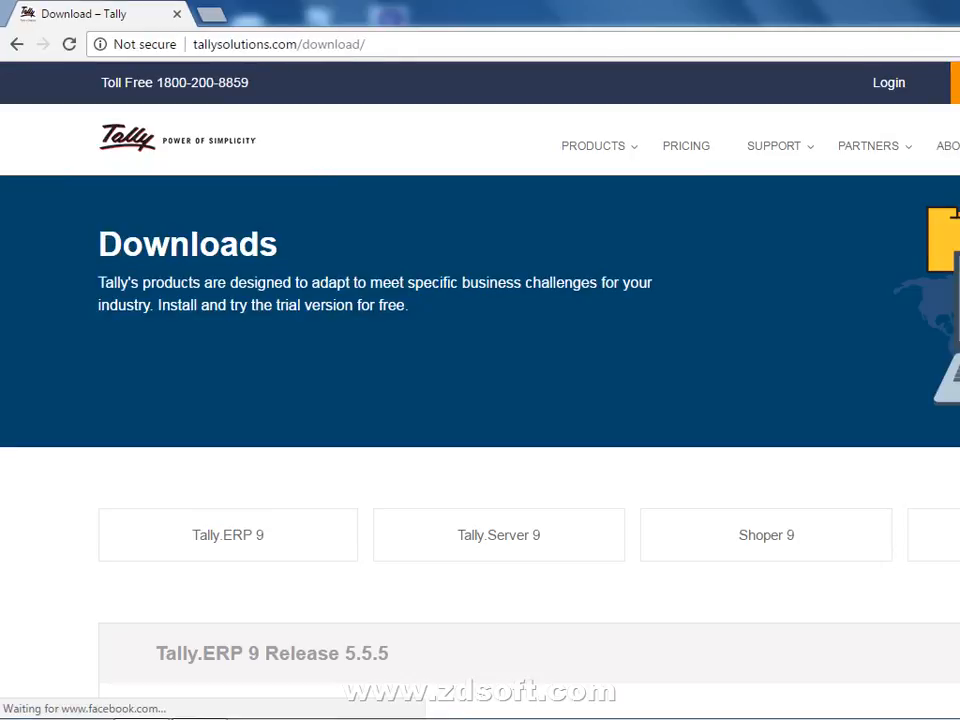
scroll(480, 400, down, 20)
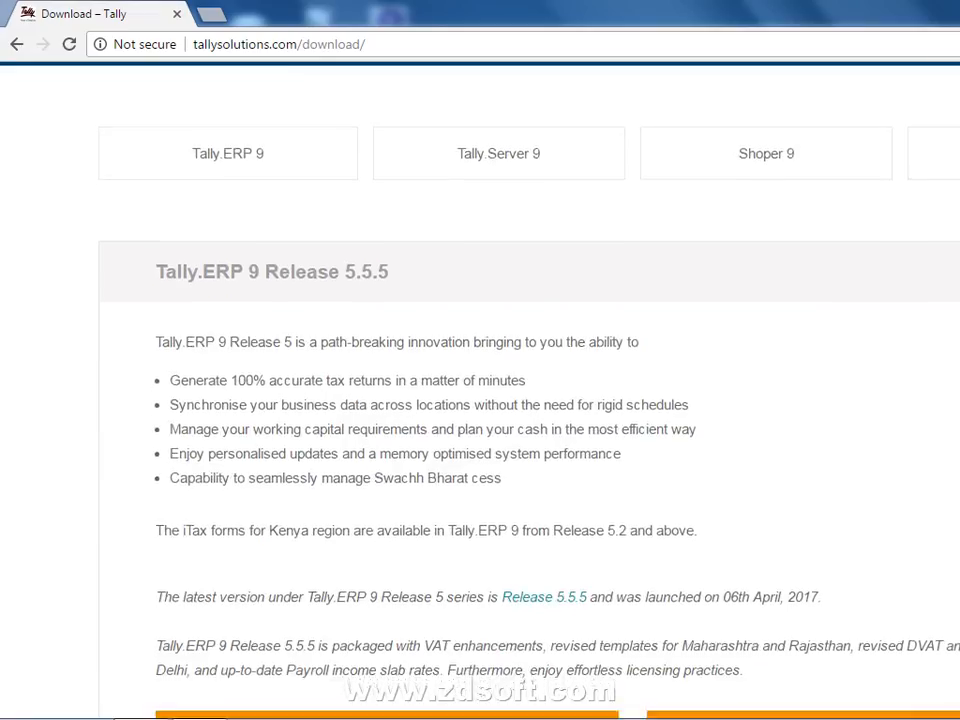
scroll(480, 400, up, 10)
scroll(480, 400, up, 6)
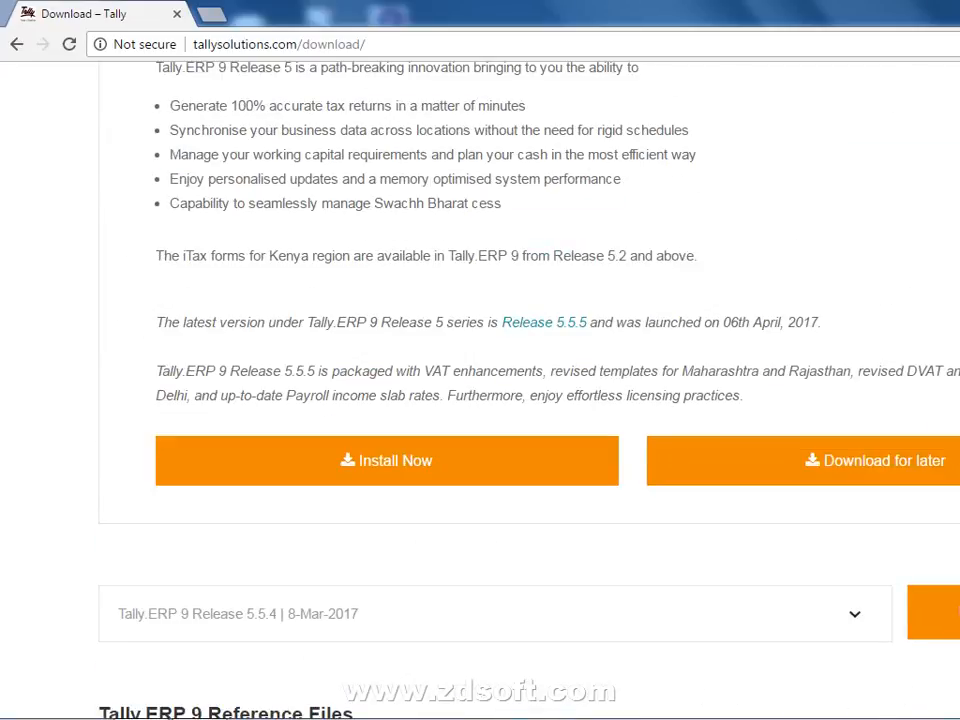
click(893, 465)
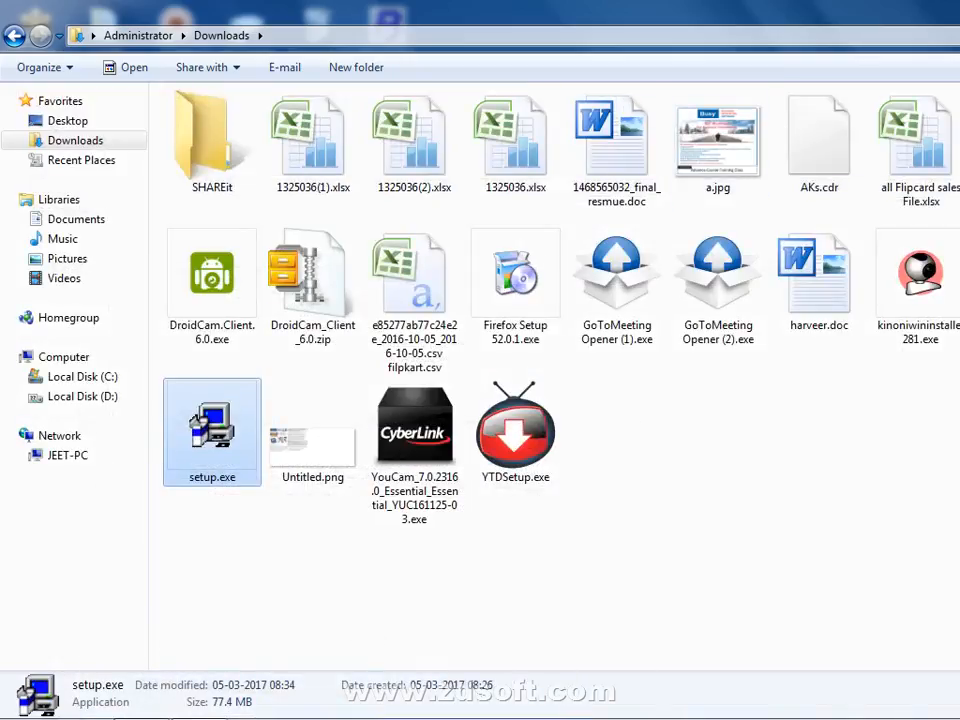
Show the desktop and refresh it.
key(super+d)
right_click(627, 155)
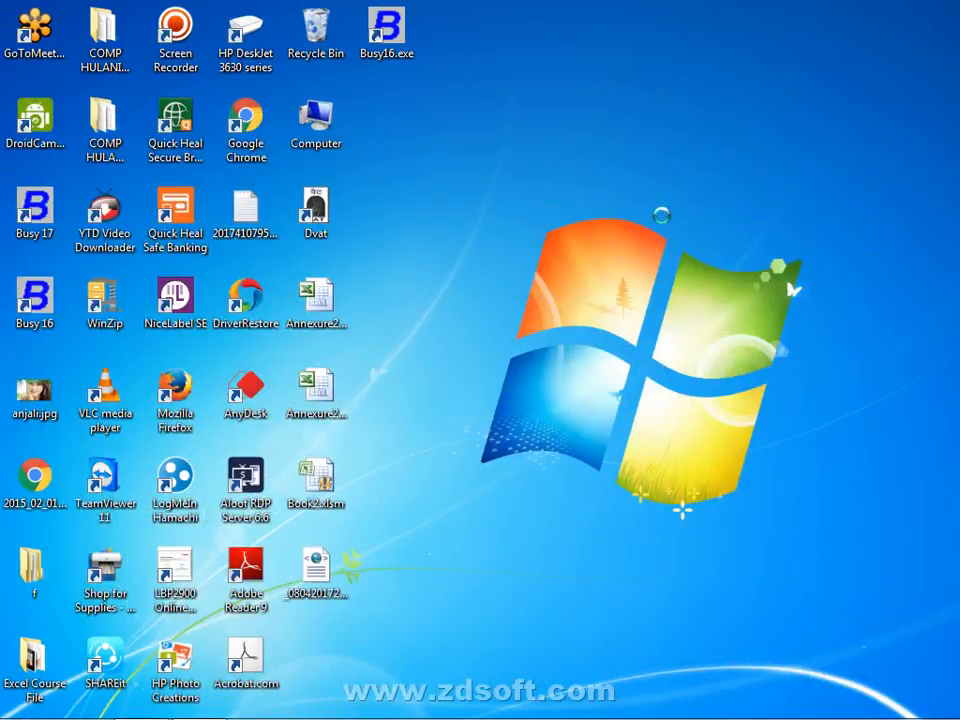
click(664, 210)
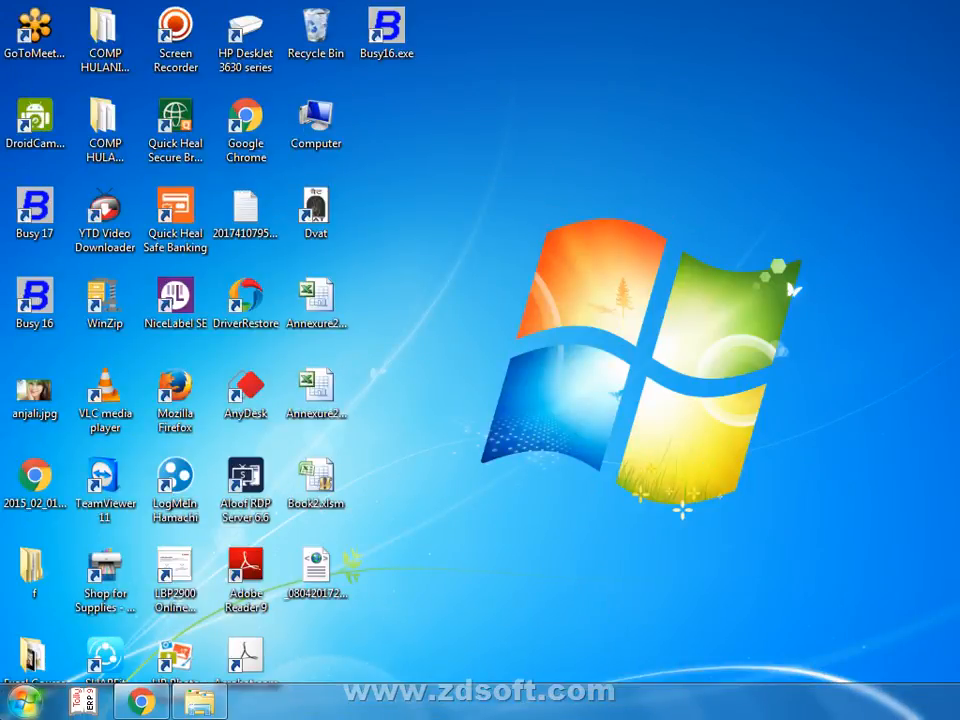
Search Start for 'TALLY' and launch Tally.ERP 9 to its Startup licensing screen.
key(super)
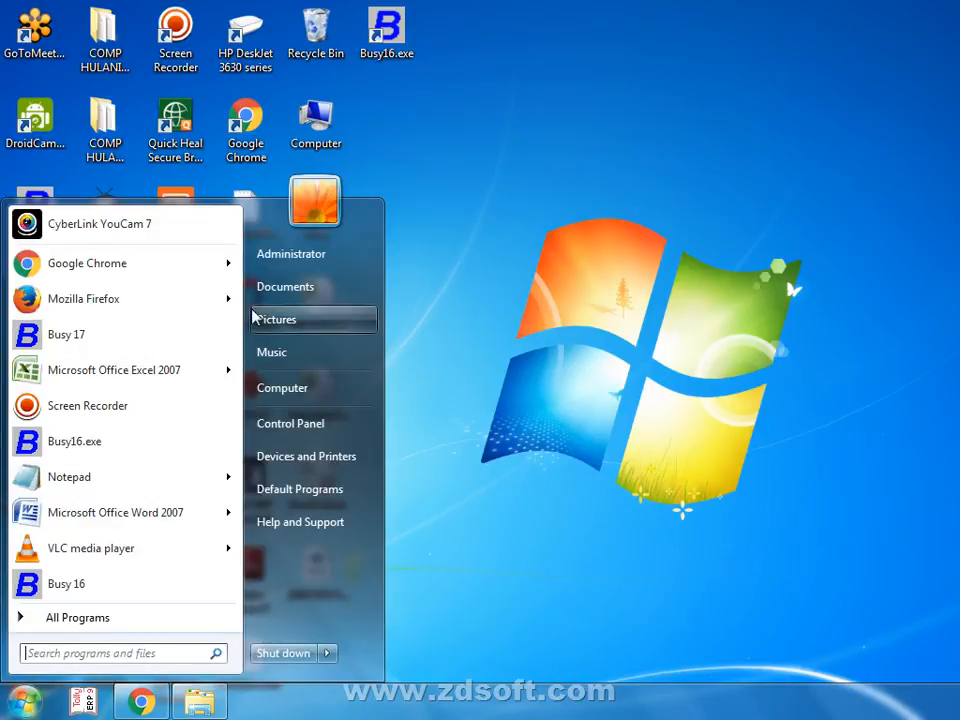
click(606, 285)
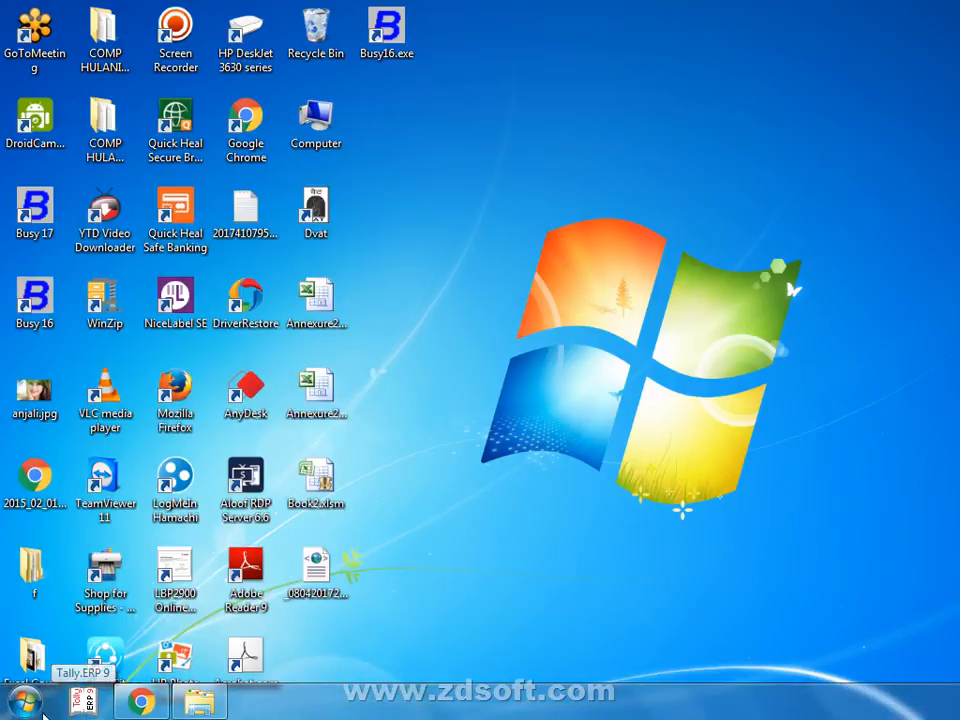
click(22, 702)
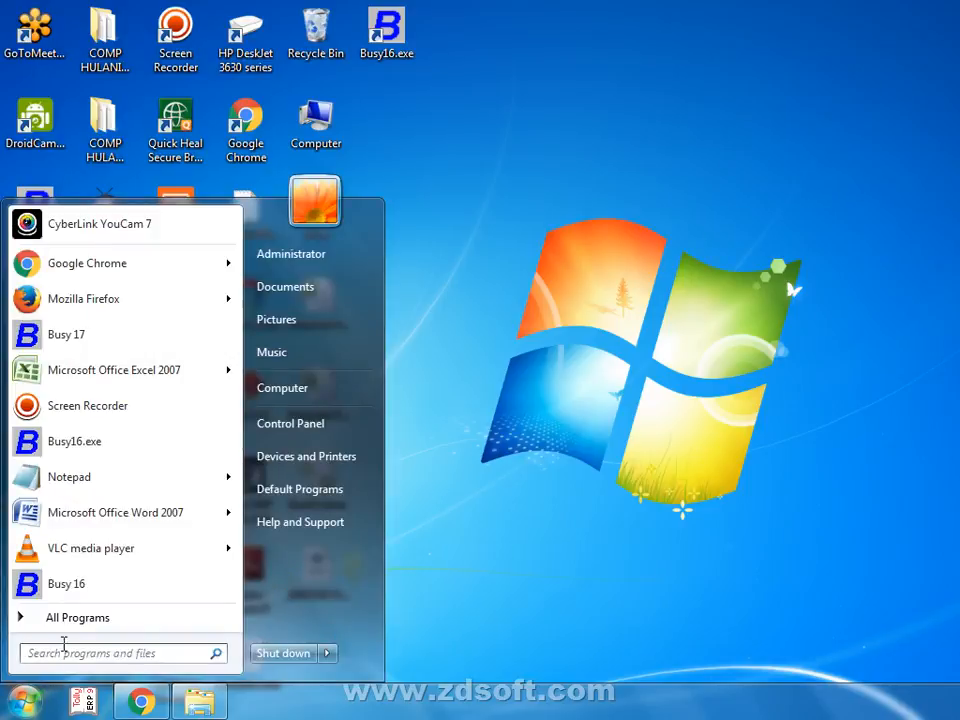
click(58, 653)
text(TALLY)
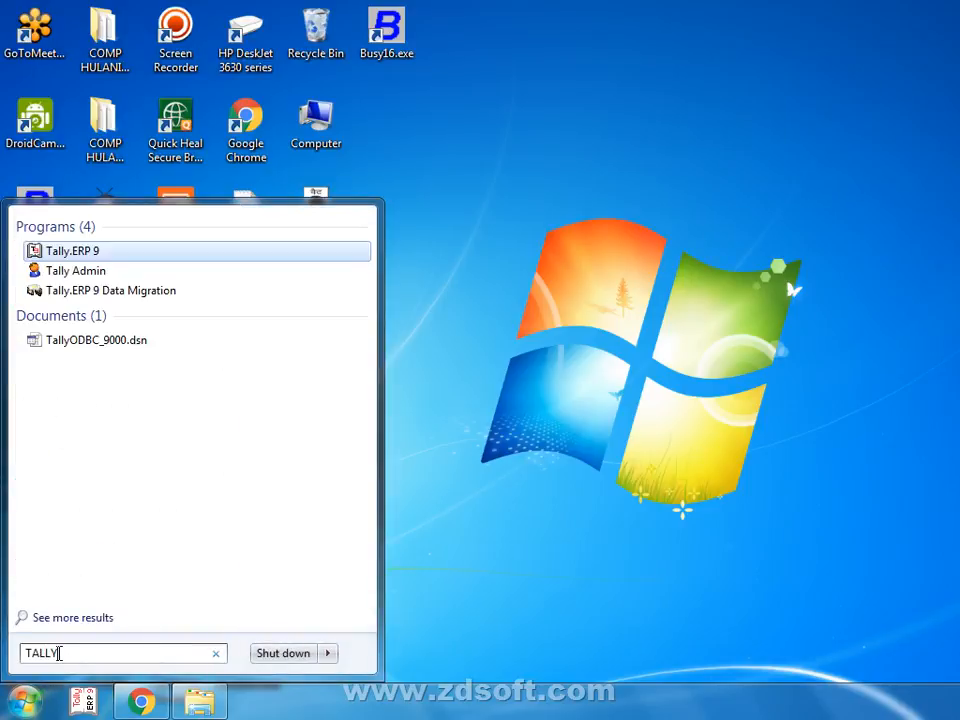
key(Escape)
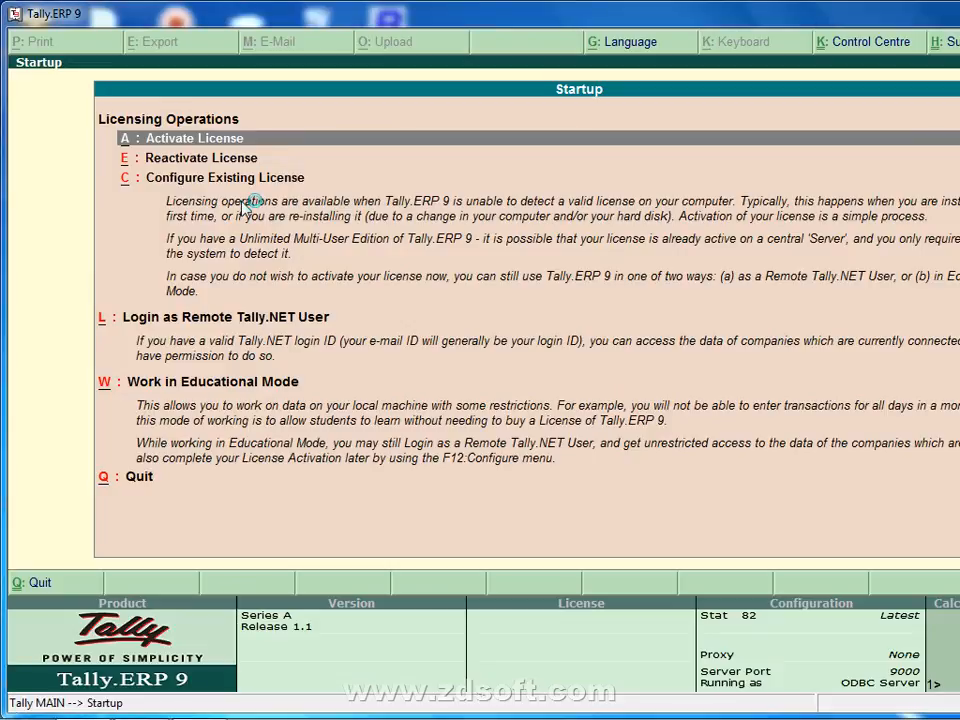
Choose Work in Educational Mode and start Tally in Gold Edition Mode.
click(175, 396)
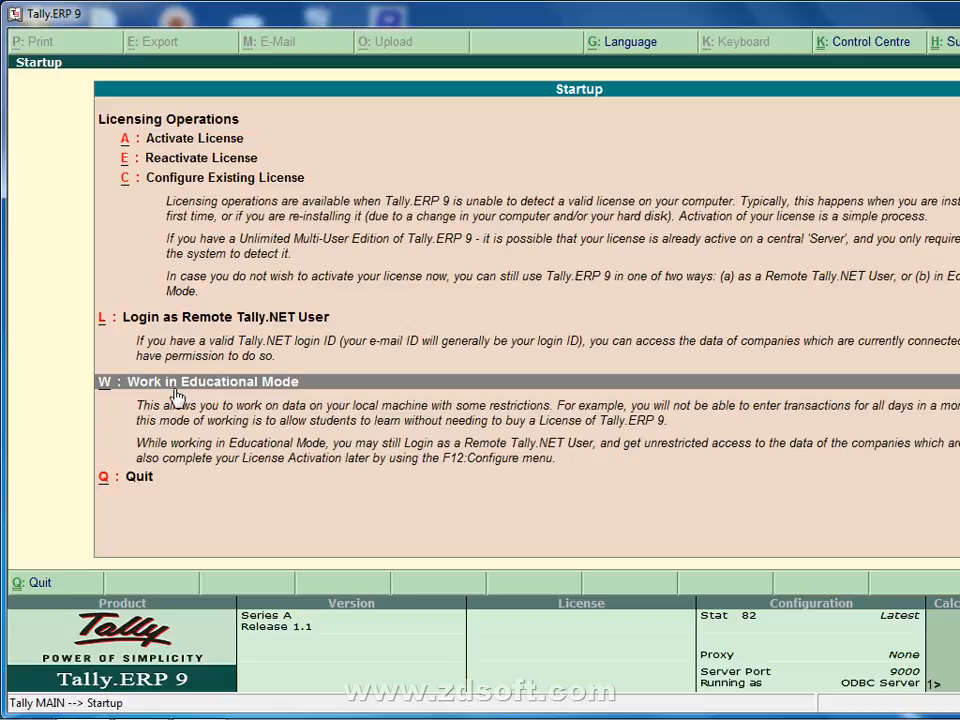
click(175, 396)
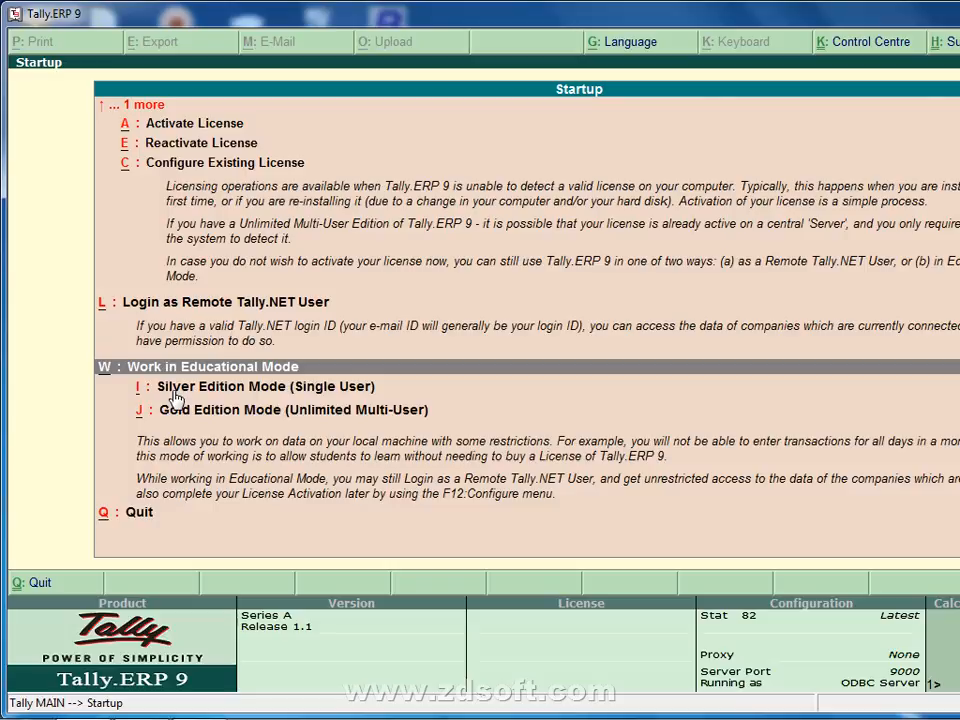
key(Down)
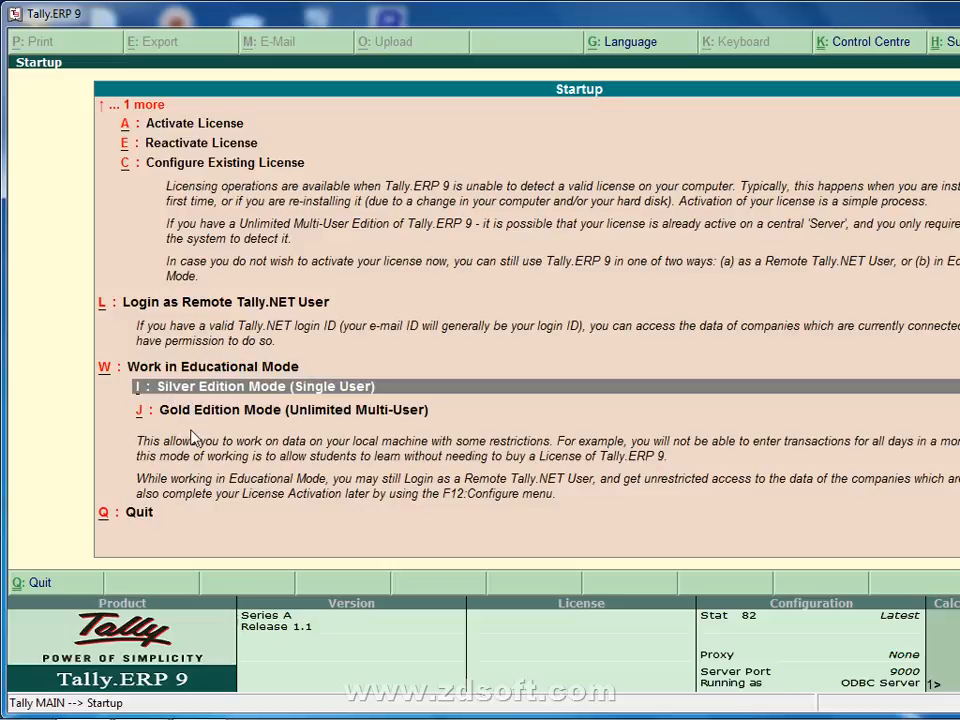
key(Down)
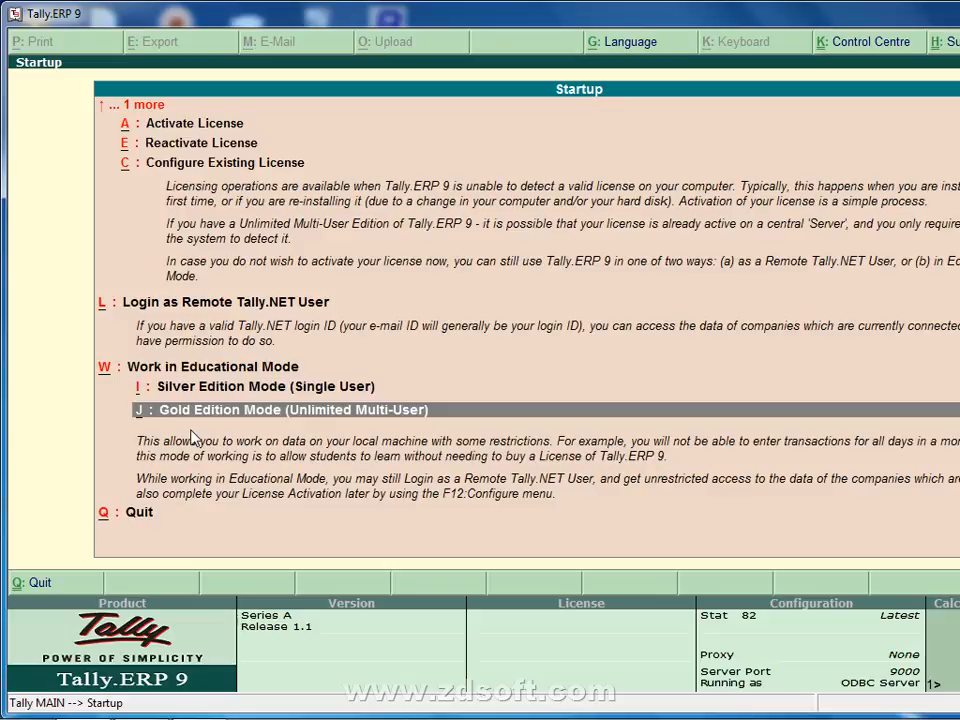
key(Up)
key(Down)
key(Return)
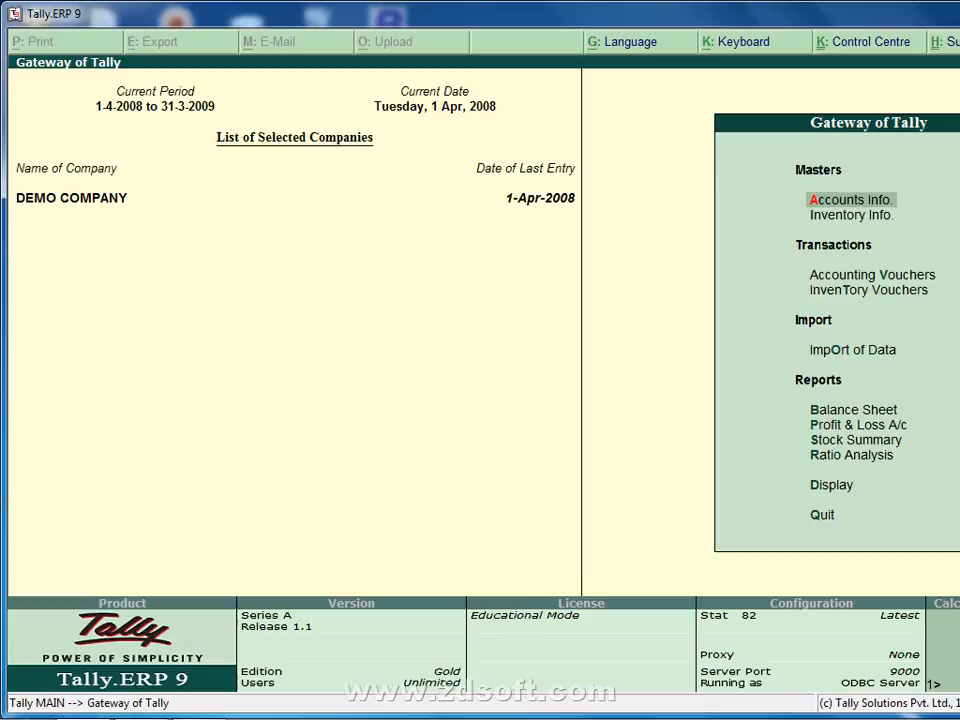
Close DEMO COMPANY with Alt+F1 and load the first company in the Select Company list.
key(alt+F1)
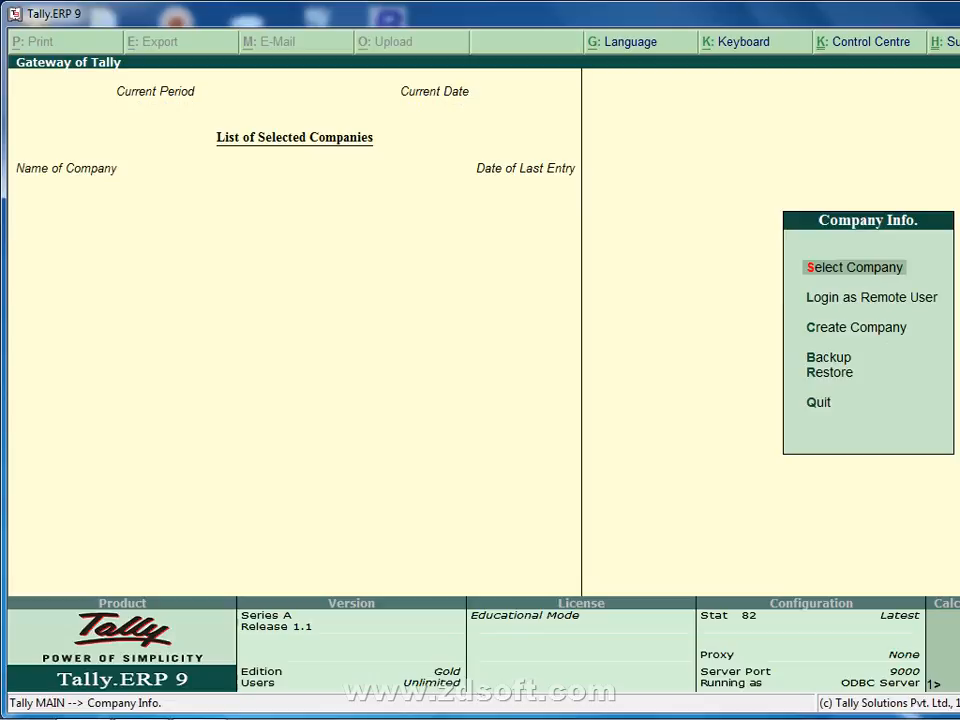
key(Return)
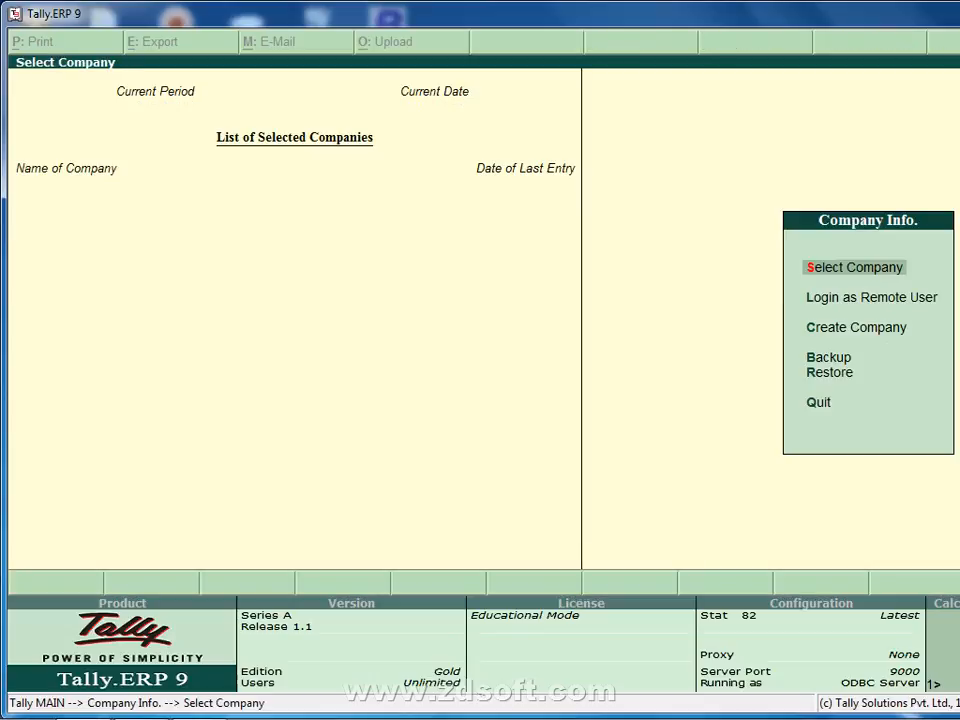
key(Escape)
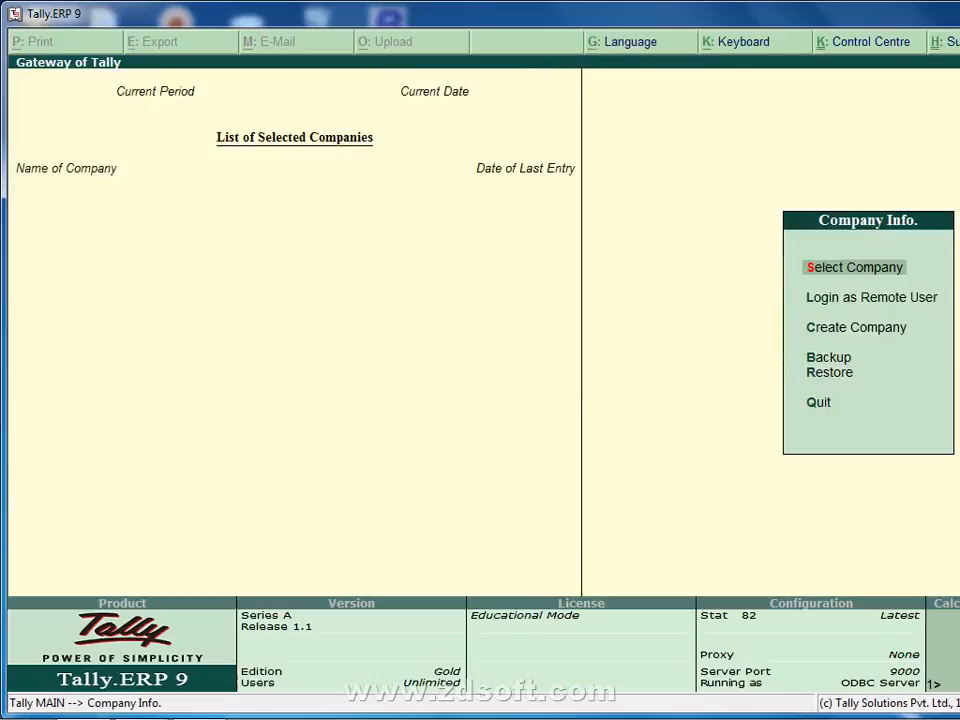
key(Escape)
key(n)
key(Return)
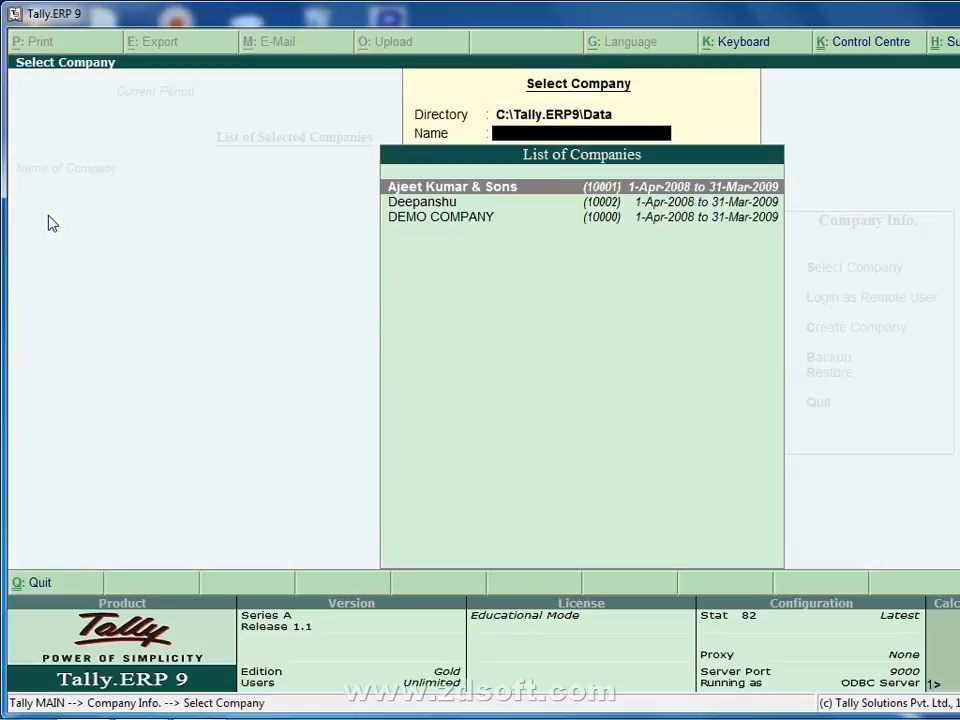
key(Return)
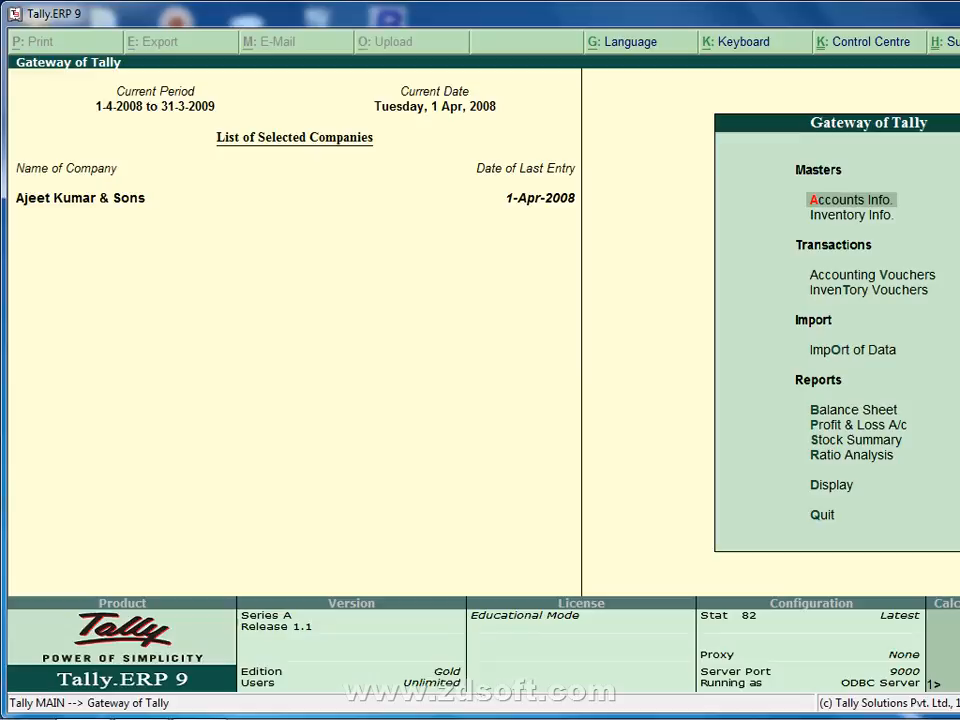
Close that company, reload the first listed company, and bring up company options with Alt+F3.
key(alt+F1)
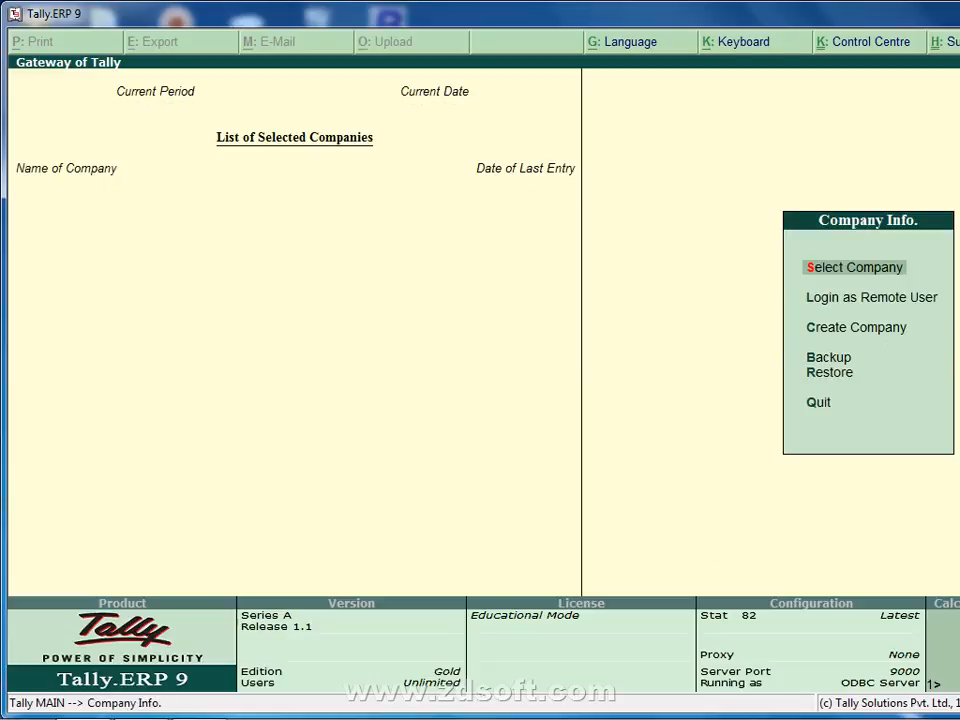
key(Escape)
key(n)
key(Return)
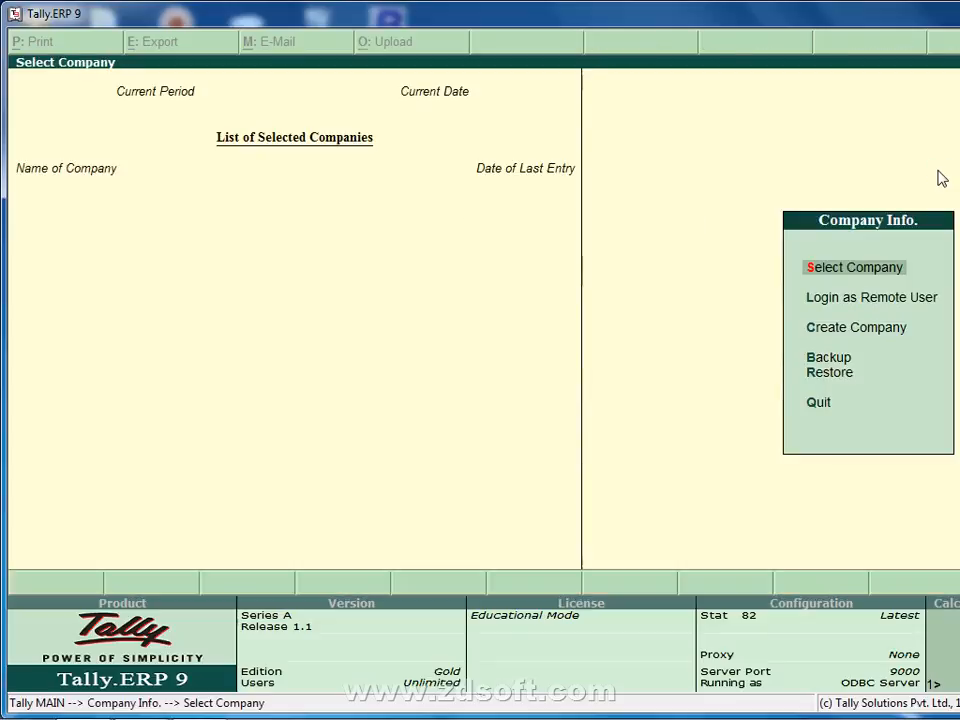
key(Return)
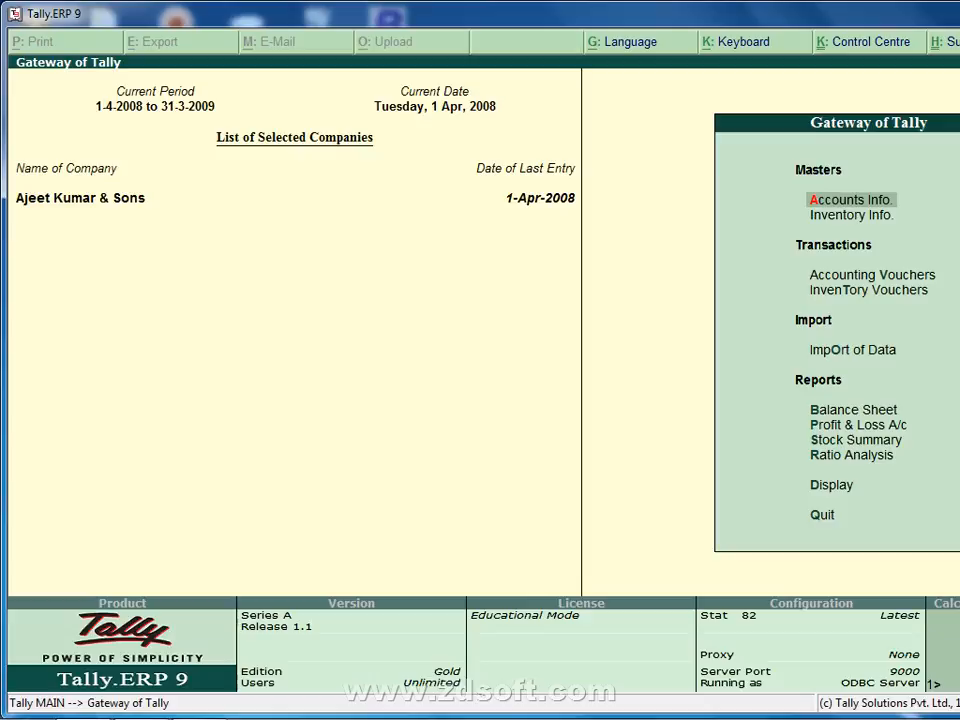
key(alt+F3)
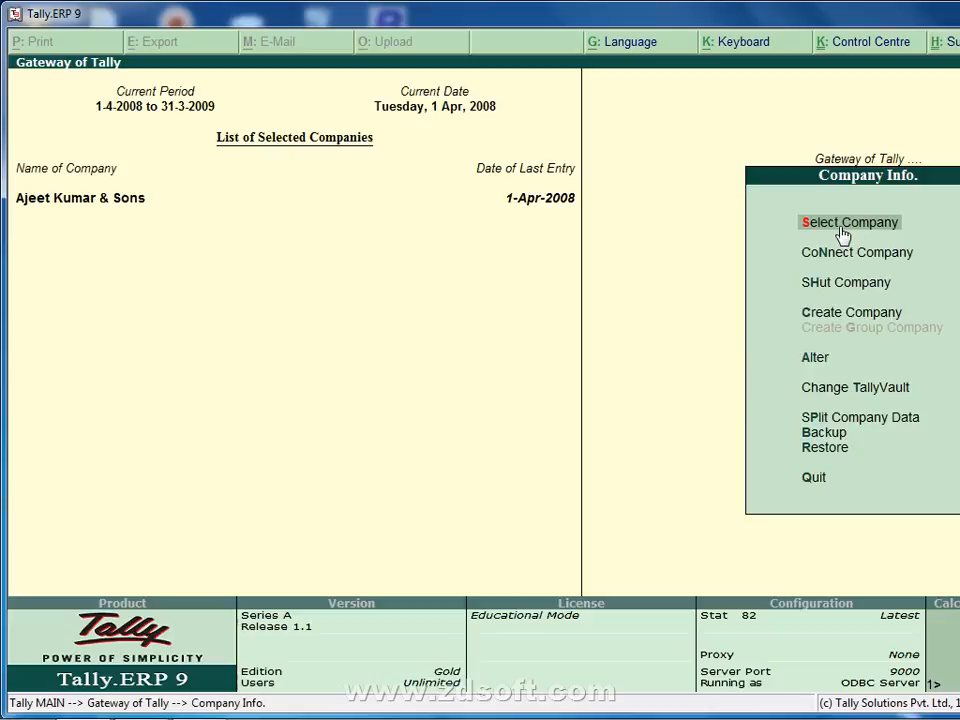
Load the second listed company and DEMO COMPANY into the company selection.
key(Down)
key(Down)
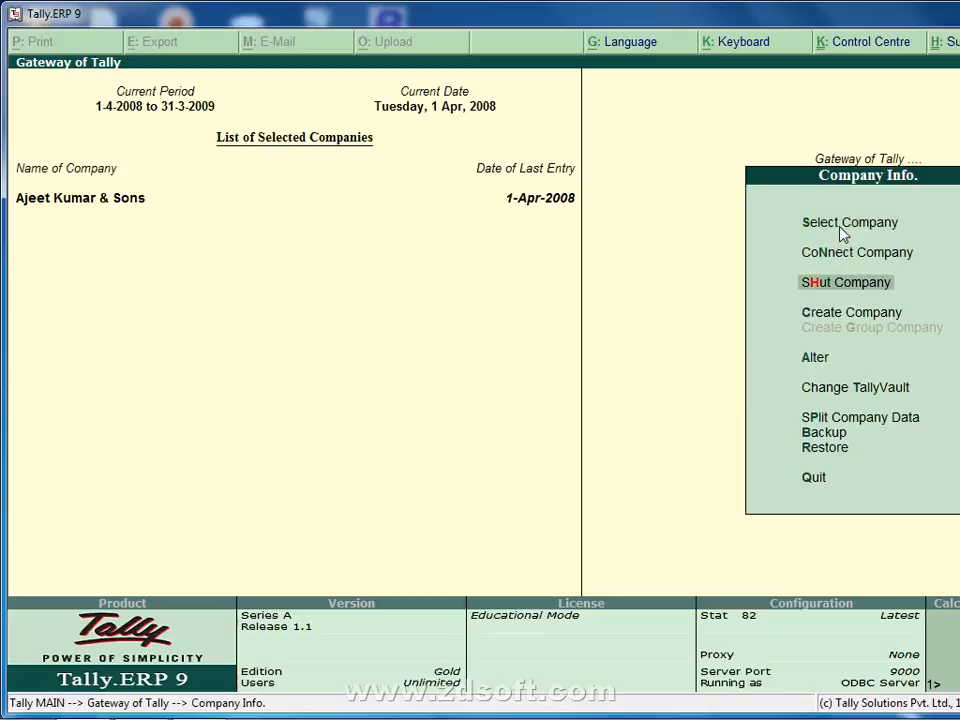
key(Return)
key(Return)
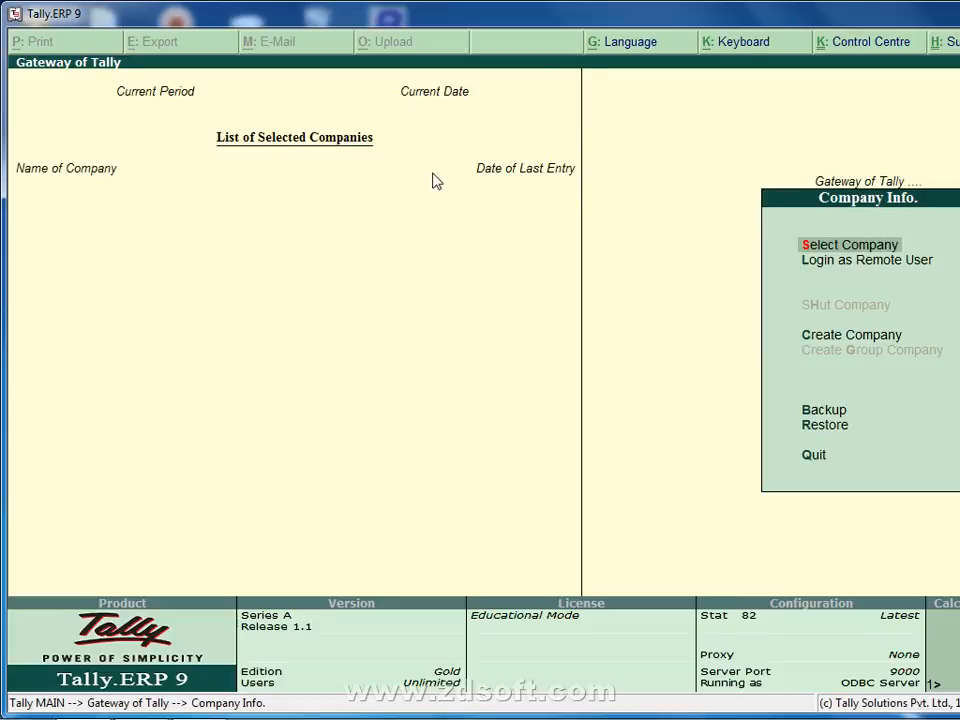
key(Return)
key(Down)
key(Return)
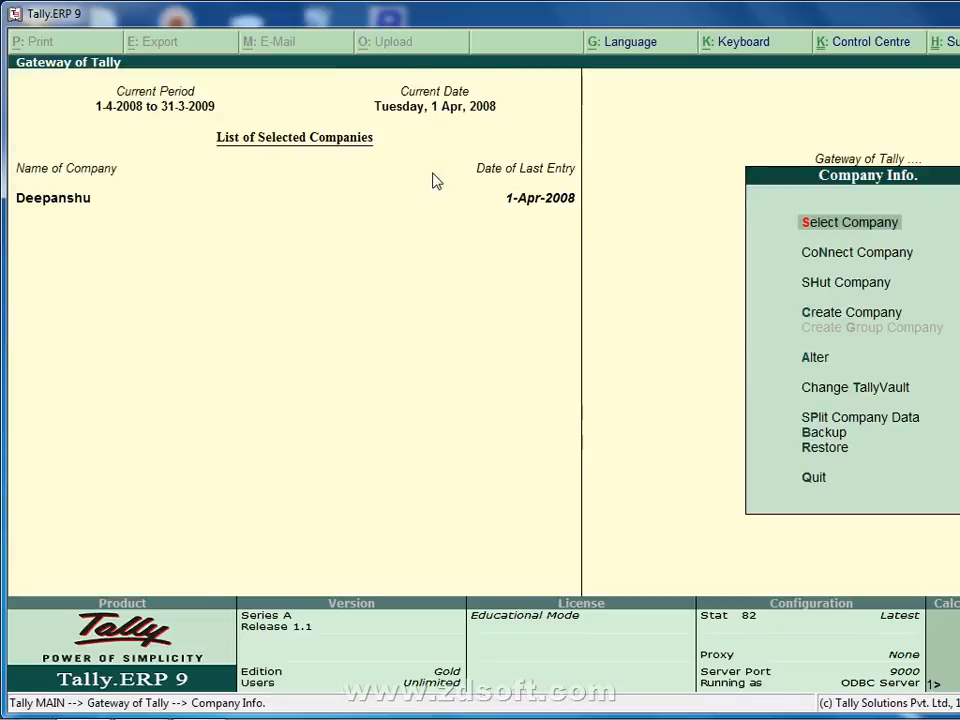
key(Down)
key(Down)
key(Up)
key(Up)
key(Return)
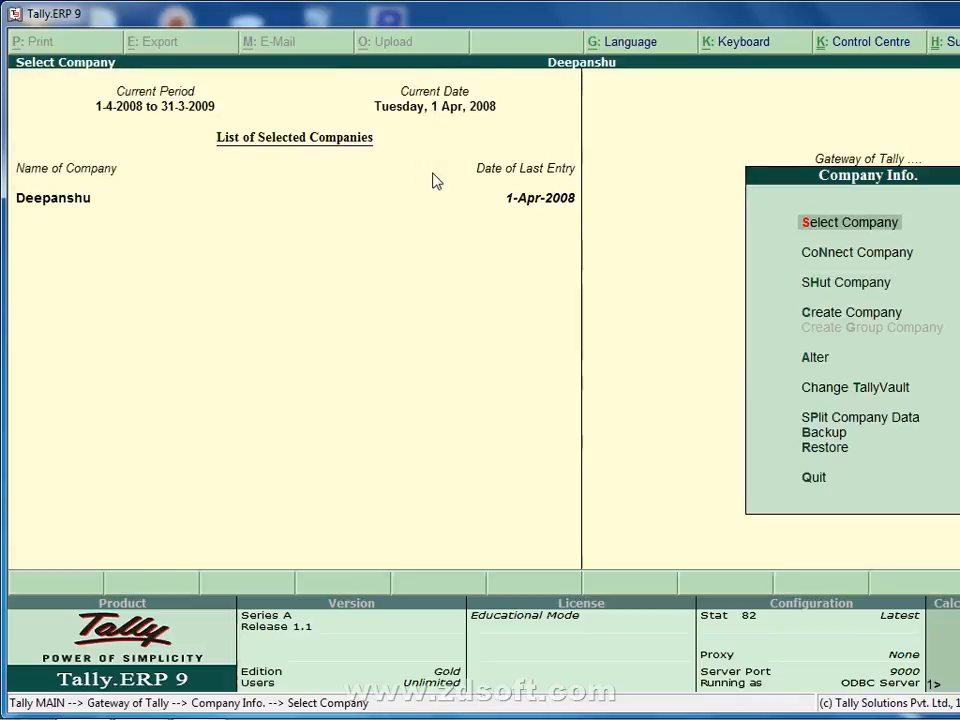
key(Down)
key(Down)
key(Return)
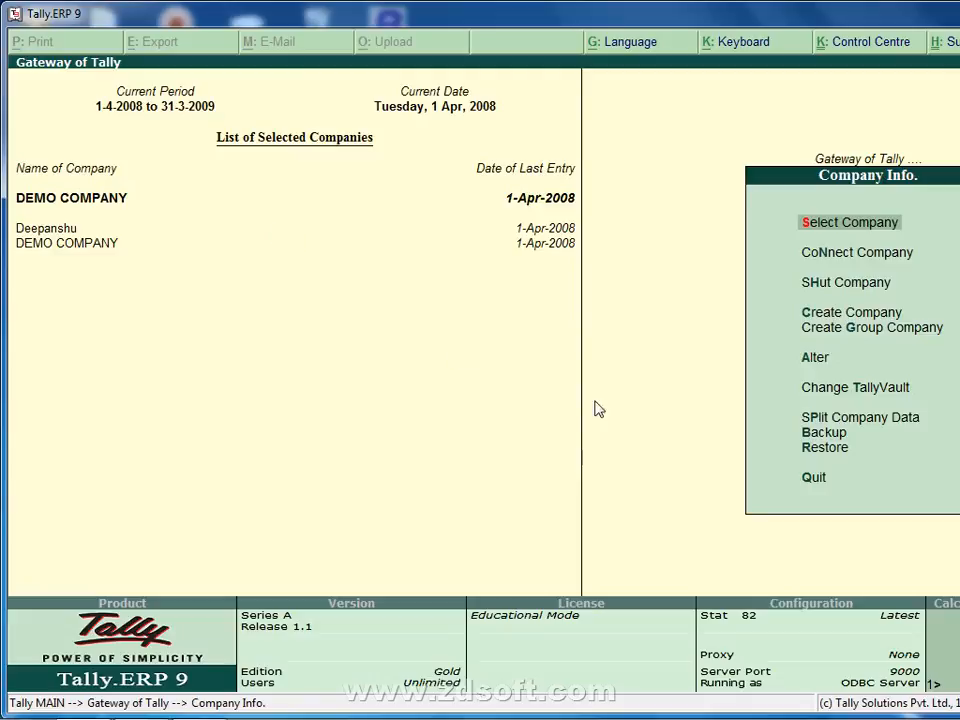
Shut DEMO COMPANY, then shut the remaining loaded company.
click(816, 292)
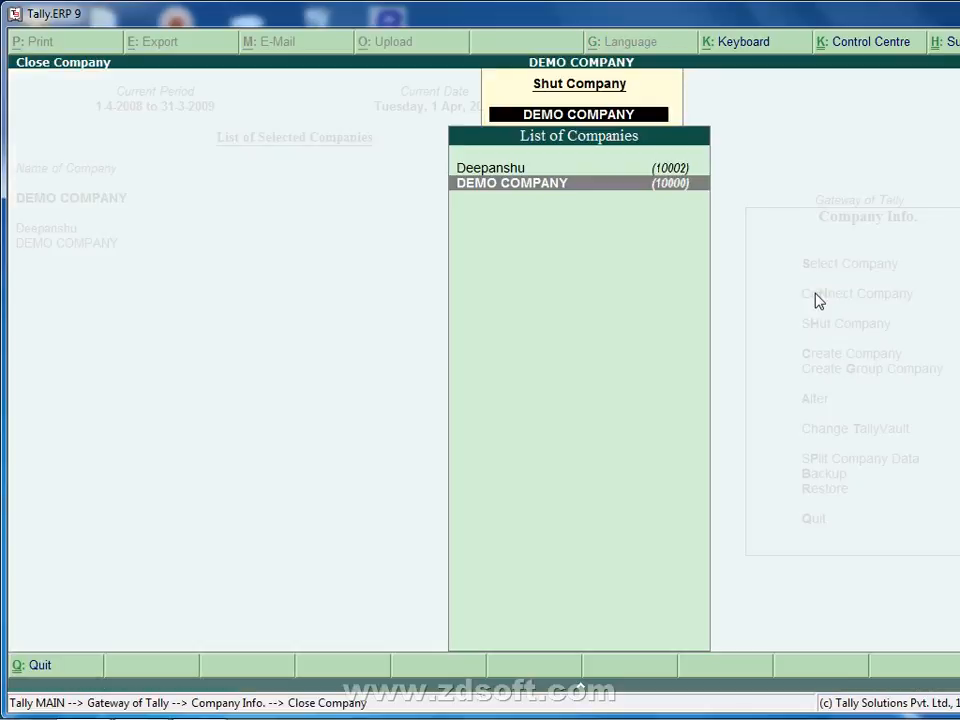
key(Return)
key(Down)
key(Down)
key(Down)
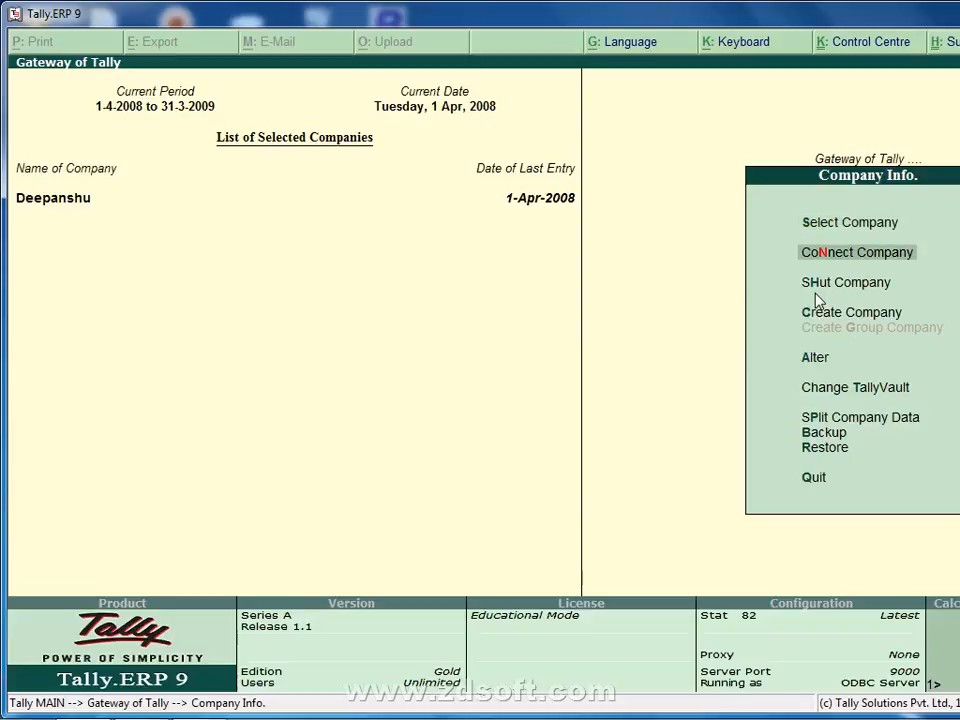
key(Up)
key(Return)
key(Return)
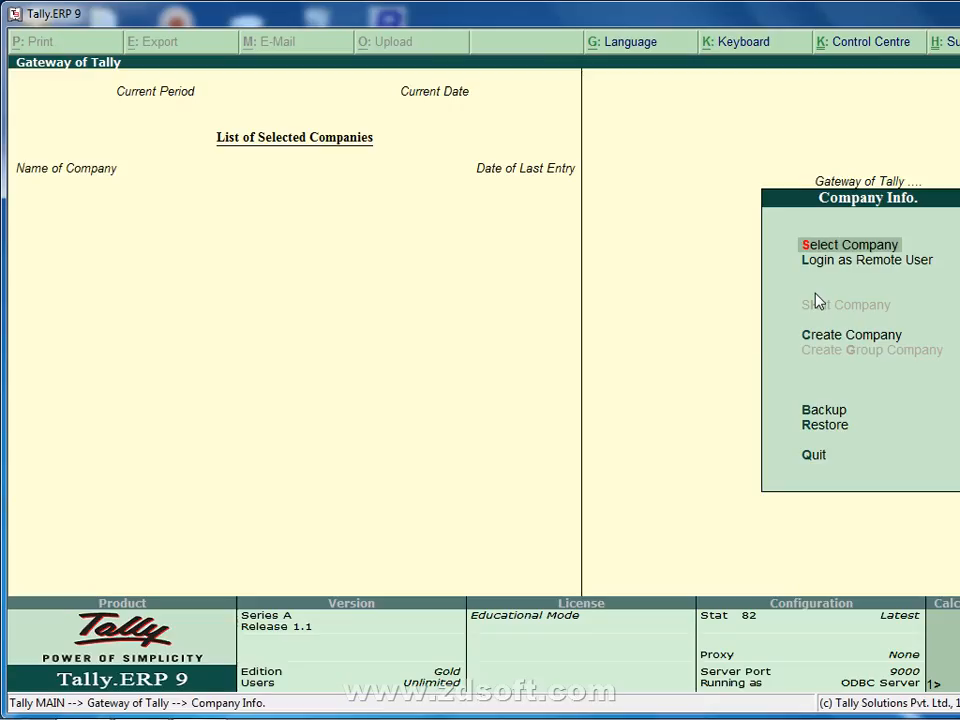
key(Down)
key(Down)
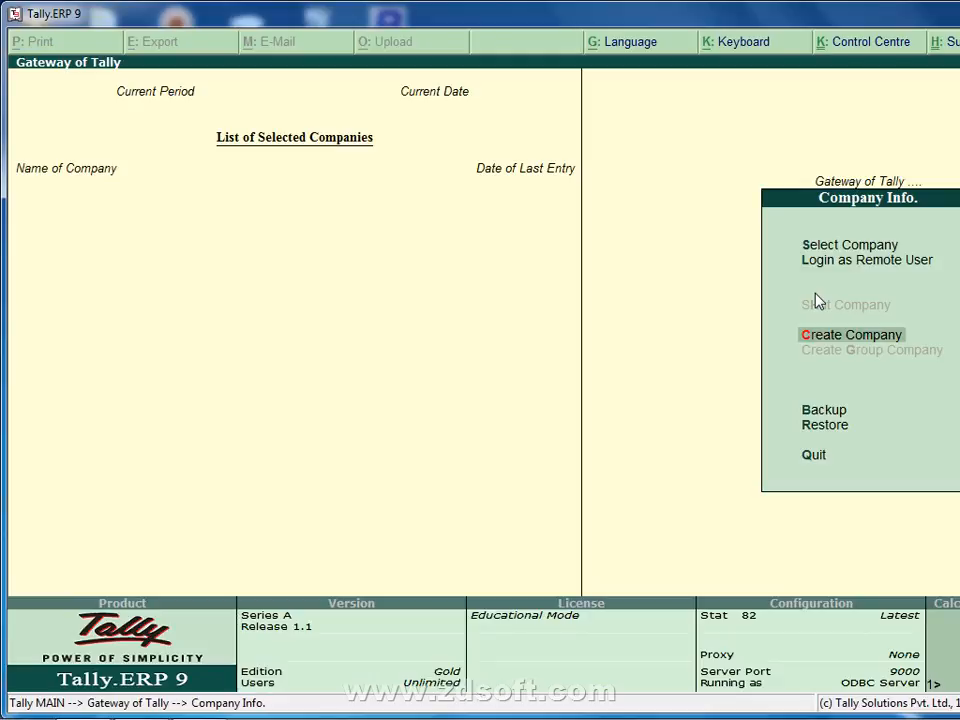
Start a new company in directory D:\DATA named 'AK SOFTWARE & SERVICES'.
key(Return)
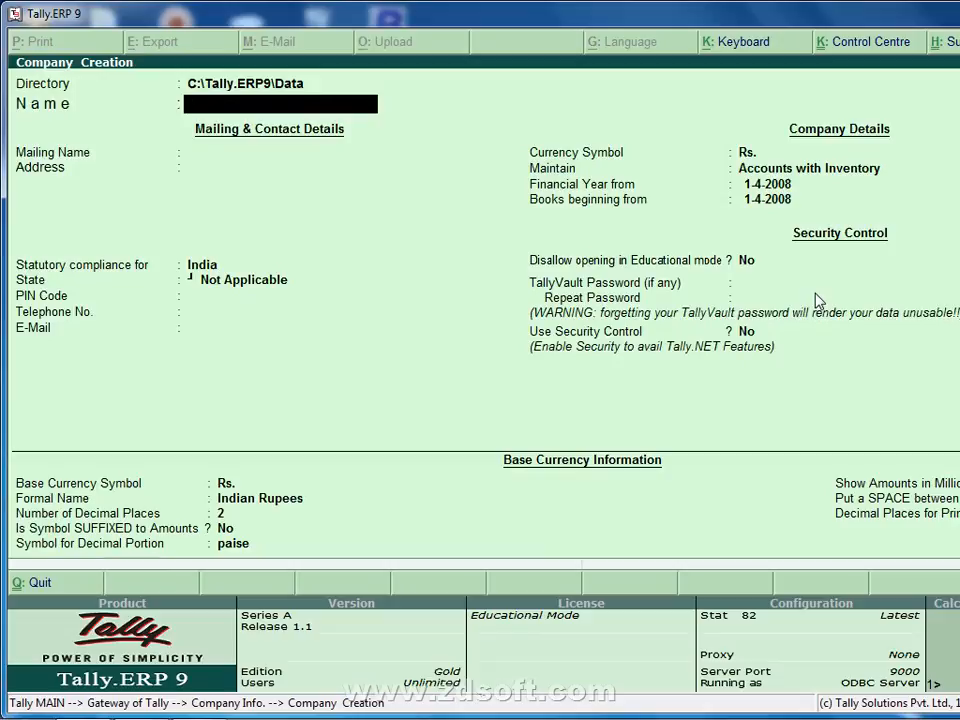
key(BackSpace)
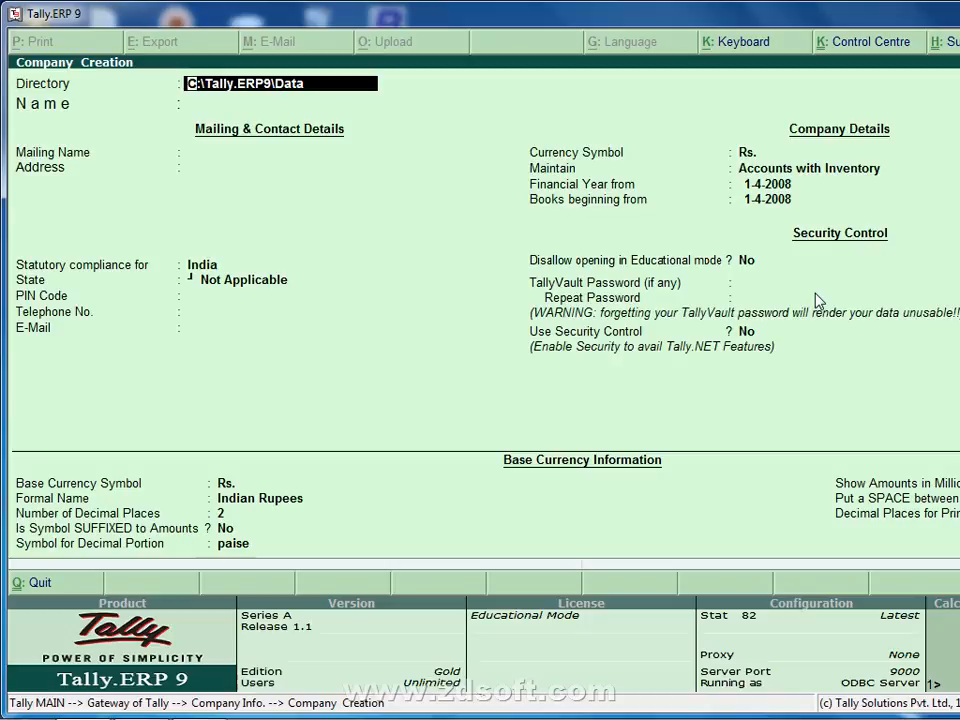
text(D:\)
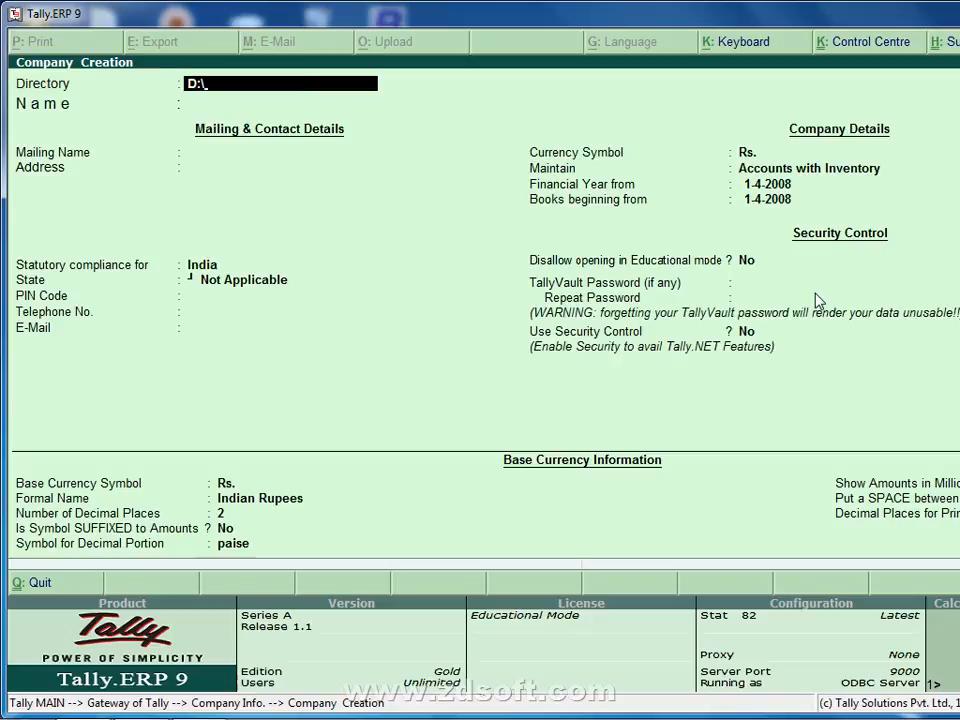
text(DATA)
key(Return)
key(BackSpace)
key(Return)
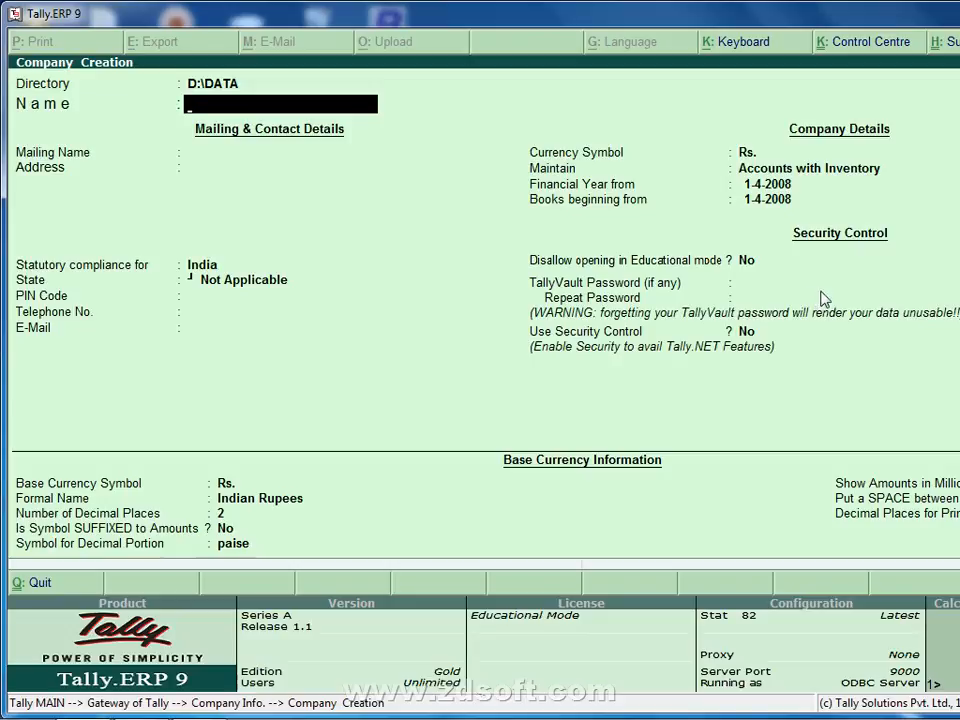
text(AK SOFTWARE &)
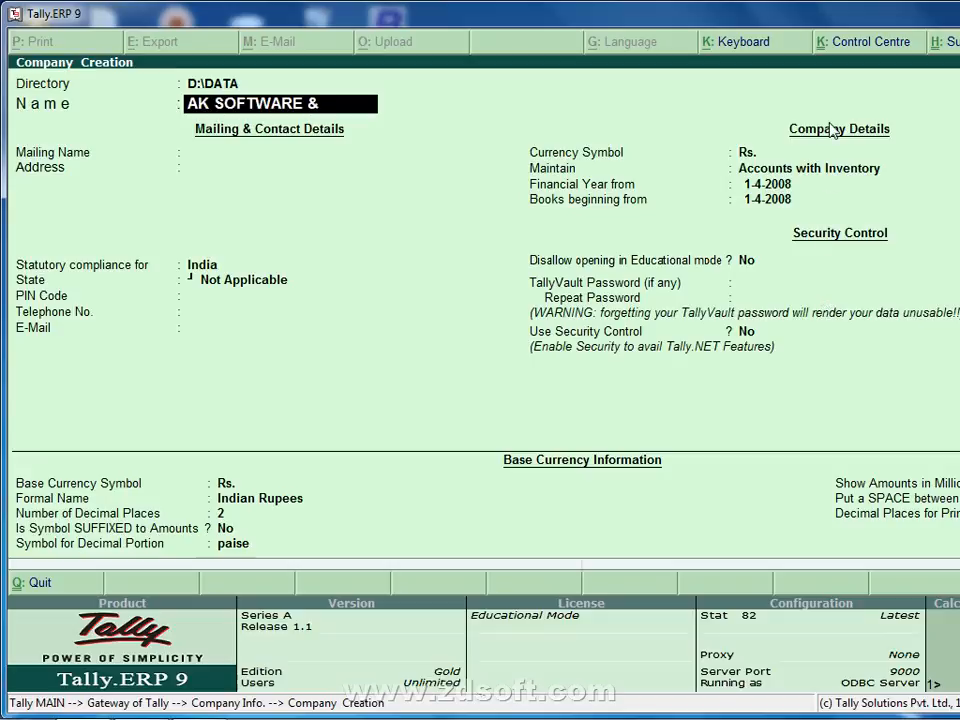
text( SERVICES)
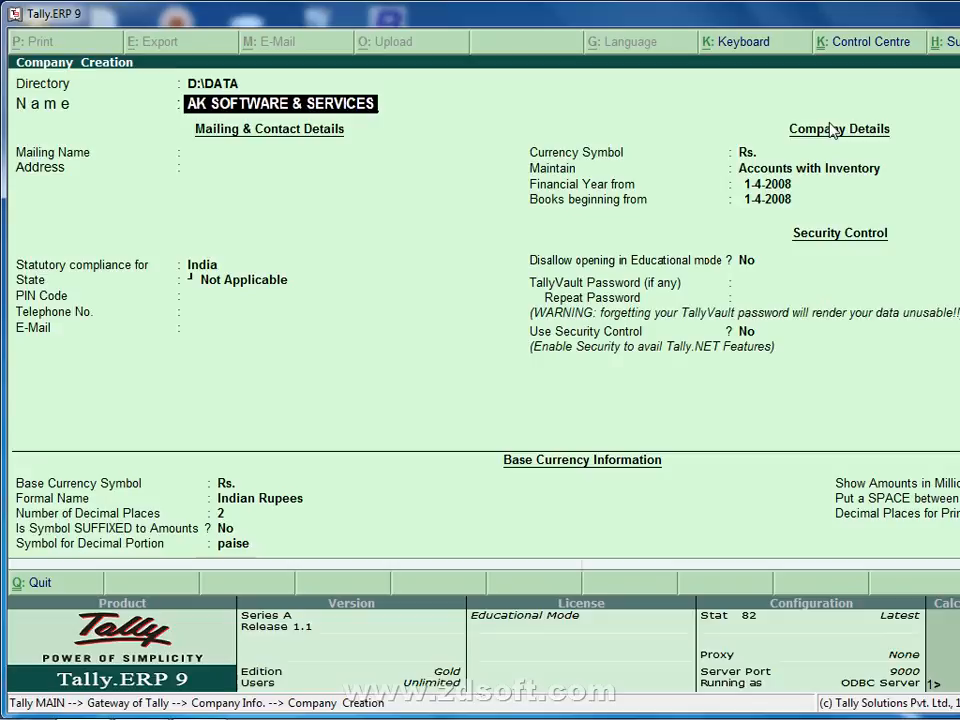
key(Return)
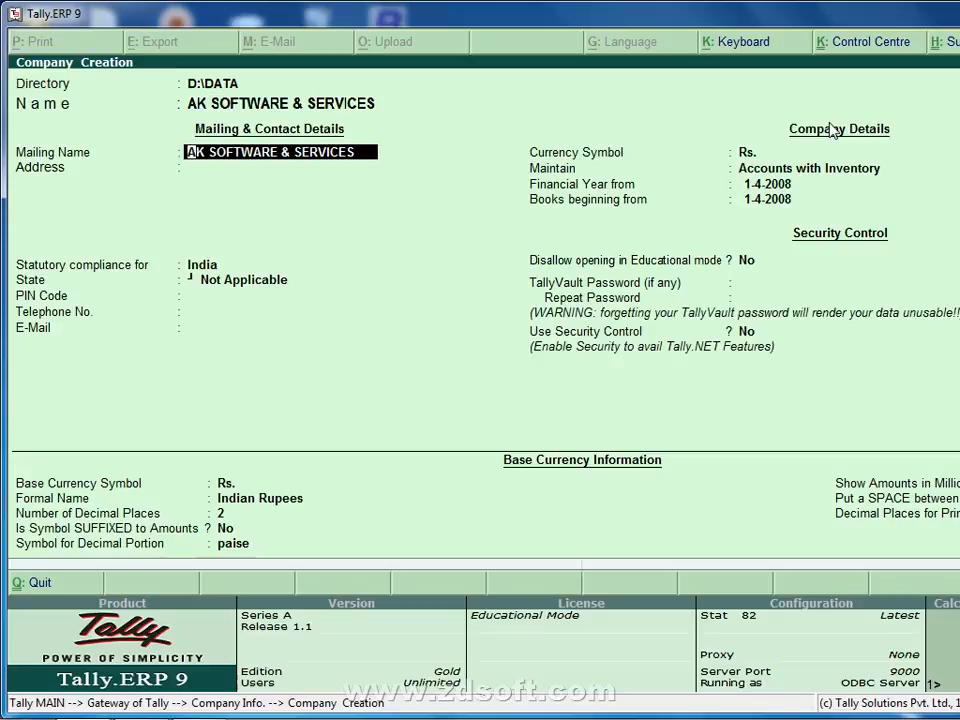
Change the mailing name to 'AKSS TRADING COMPANY'.
key(Return)
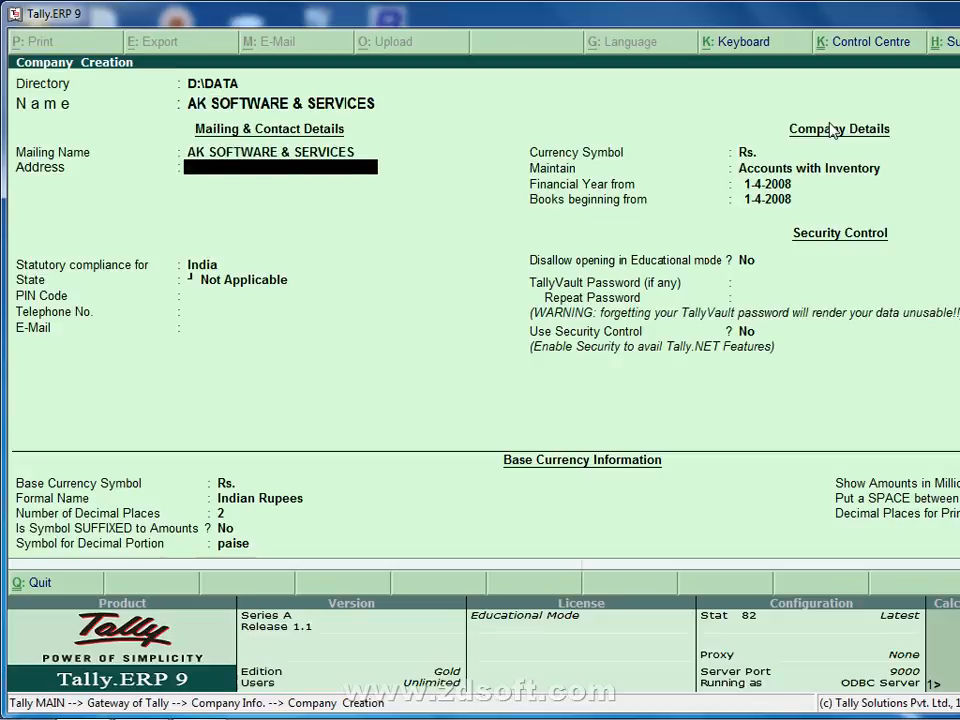
key(BackSpace)
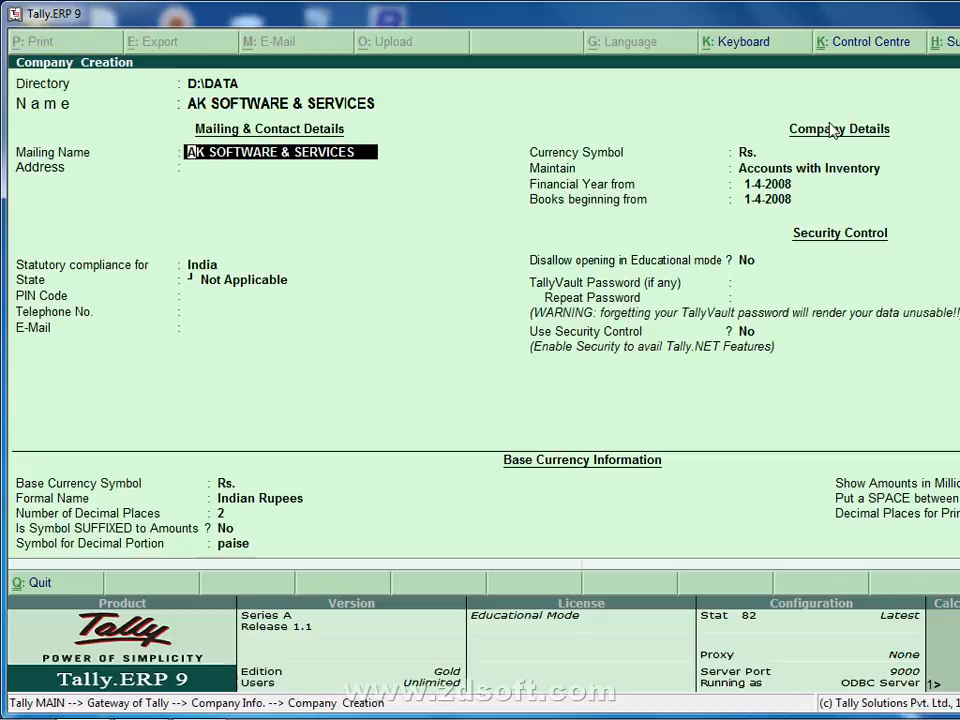
text(AKSS)
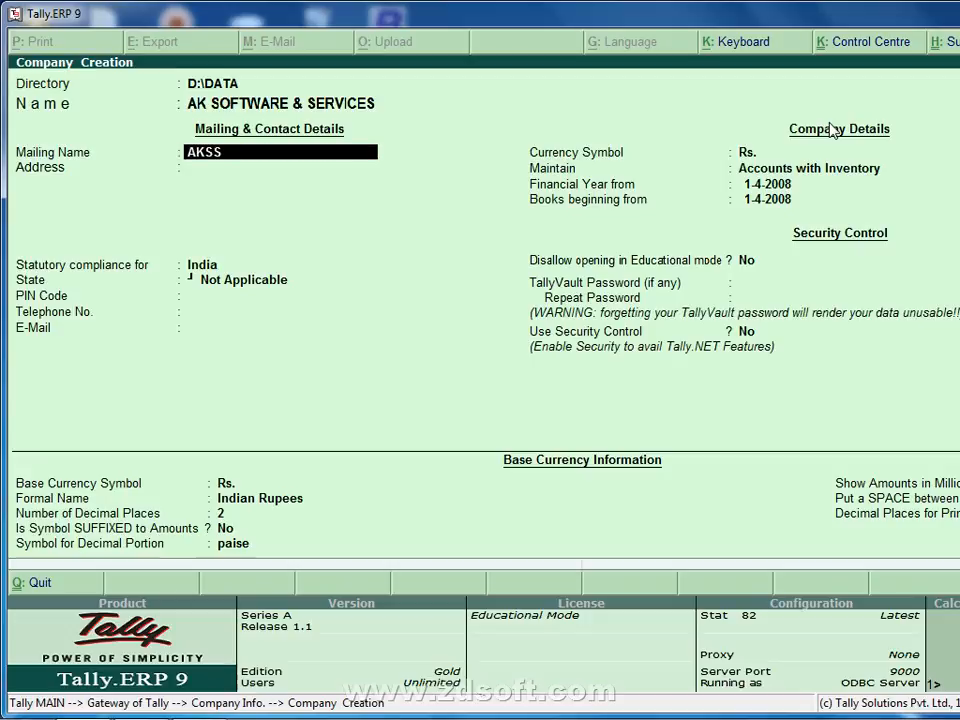
text( TRADING)
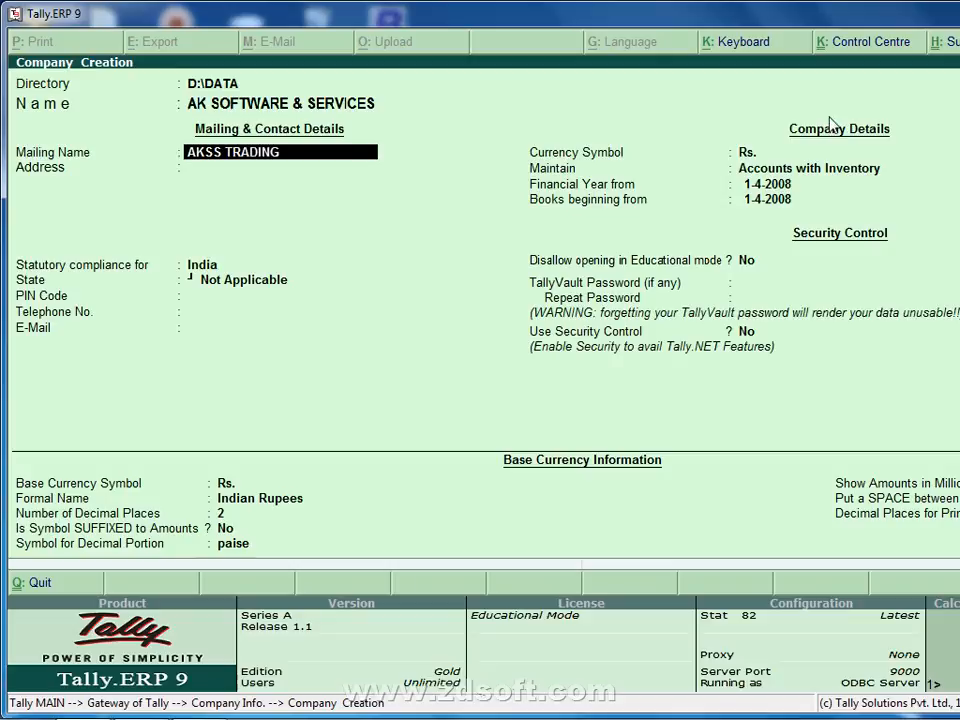
text( COMPANY)
key(Return)
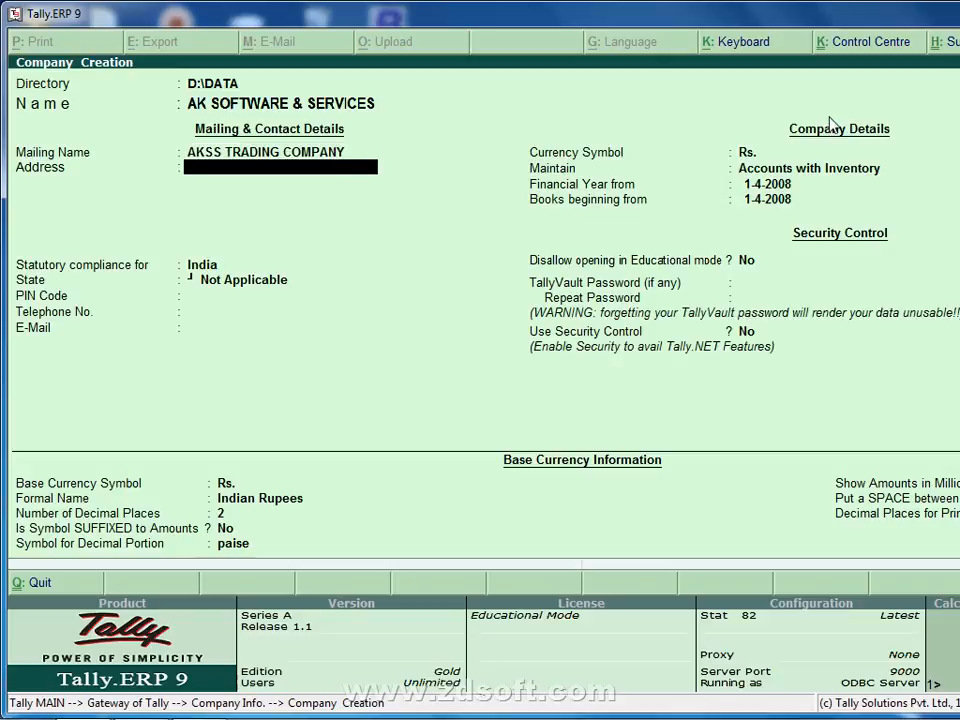
key(BackSpace)
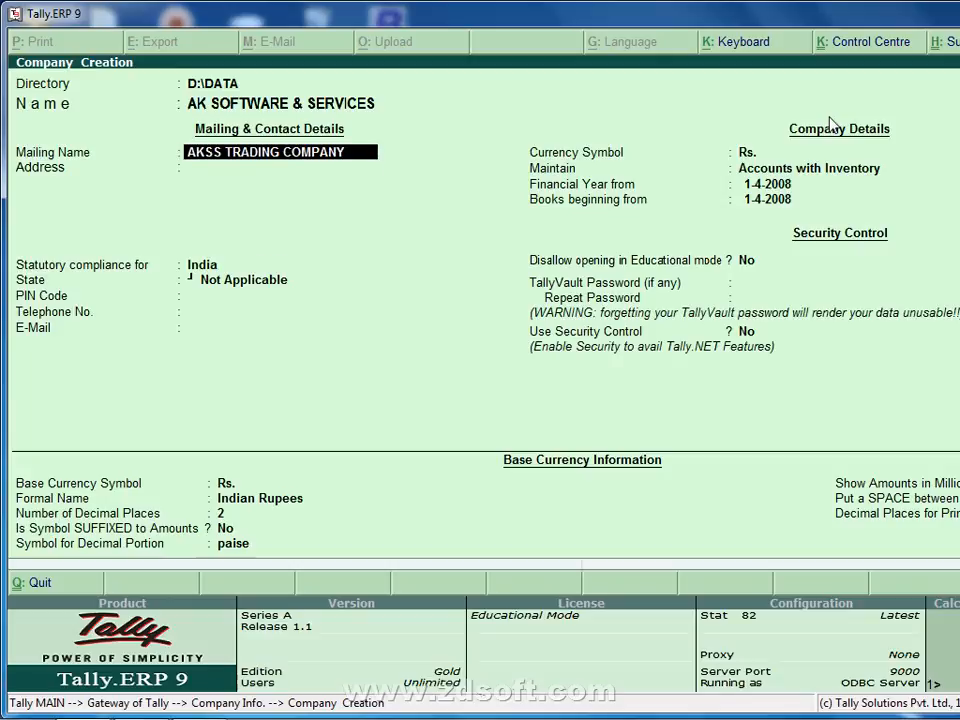
key(Return)
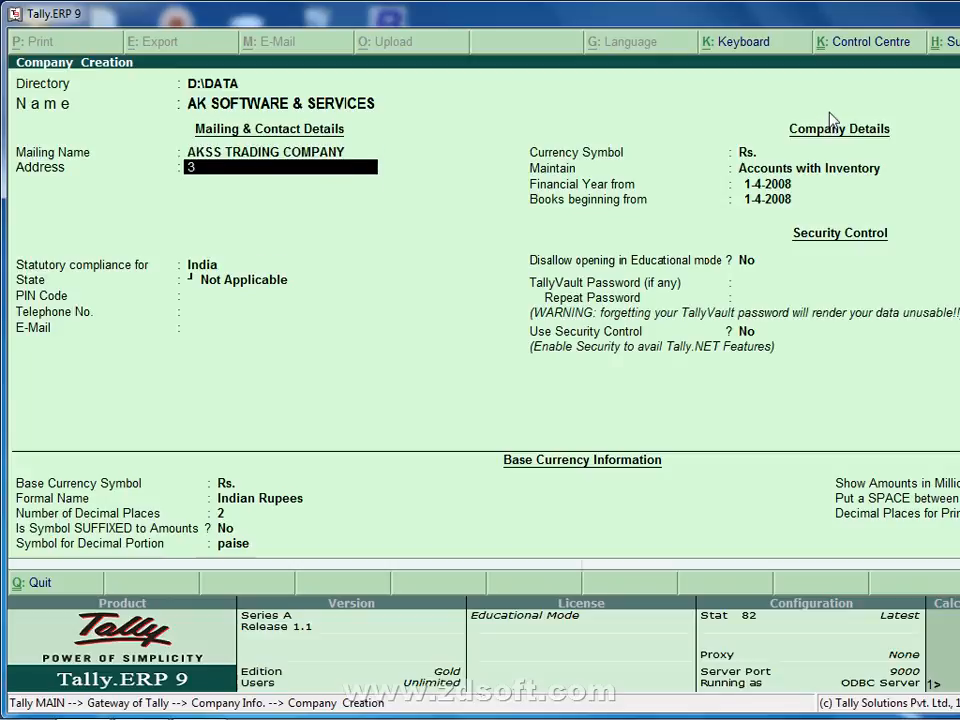
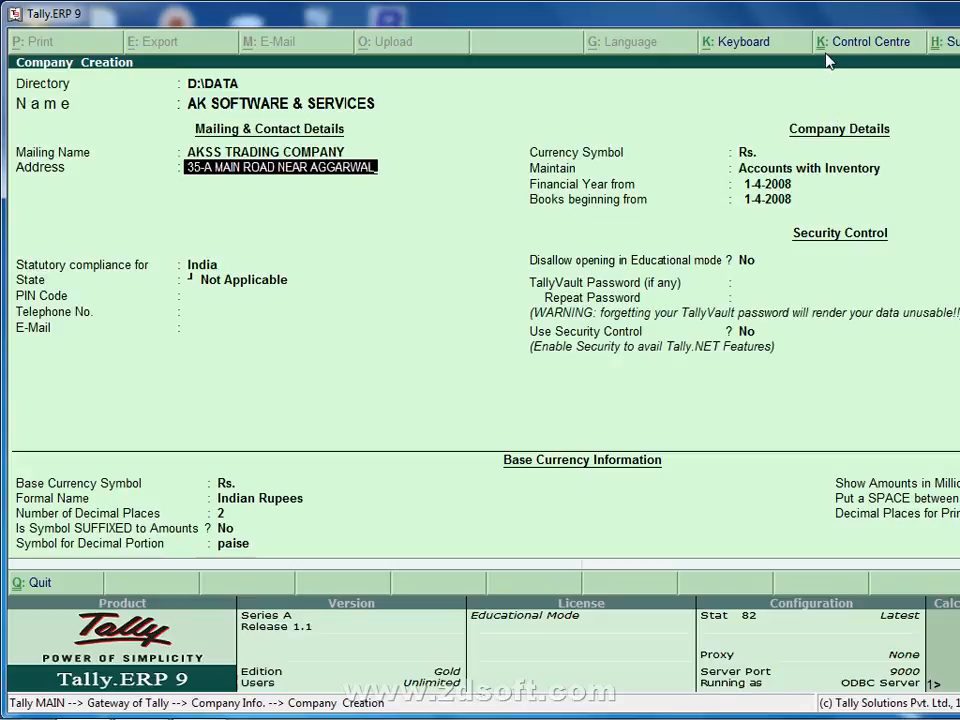
Enter the company's three-line postal address, correcting typos along the way.
key(Return)
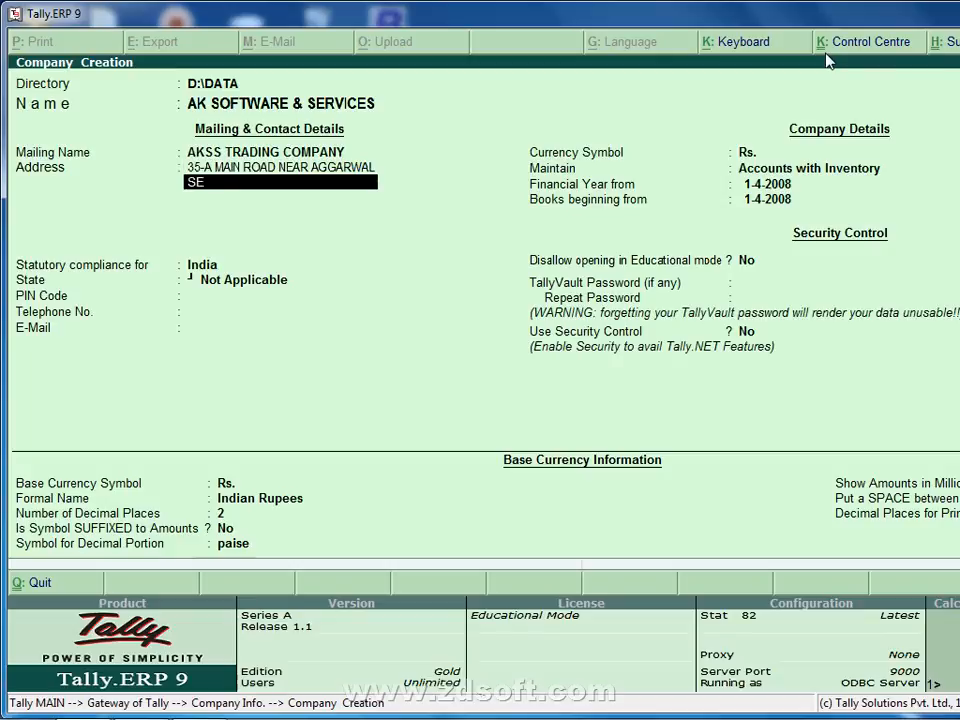
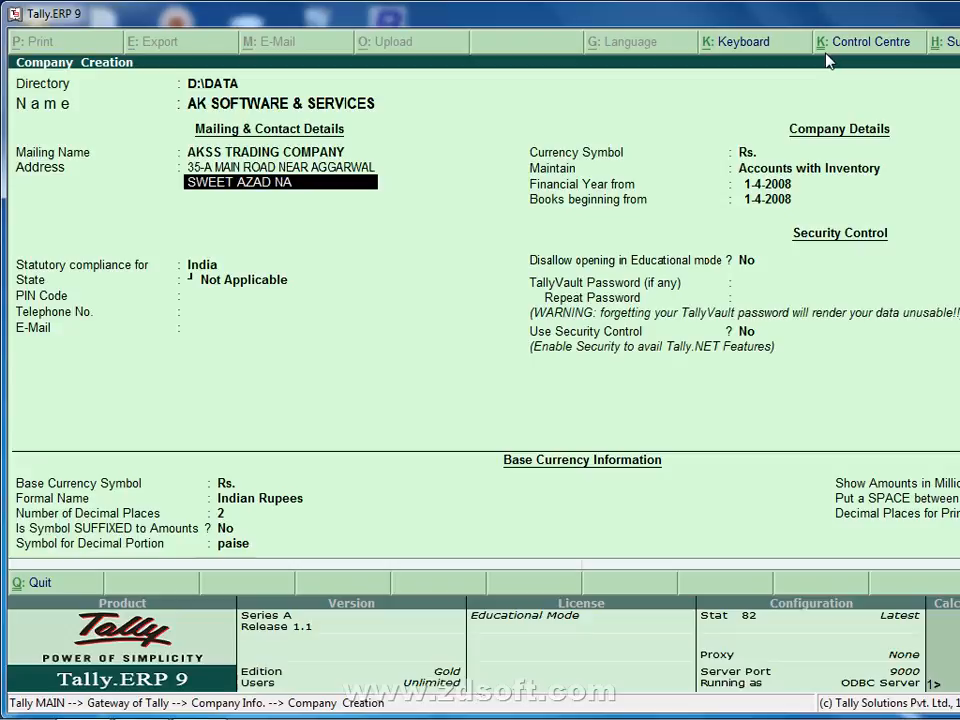
key(Return)
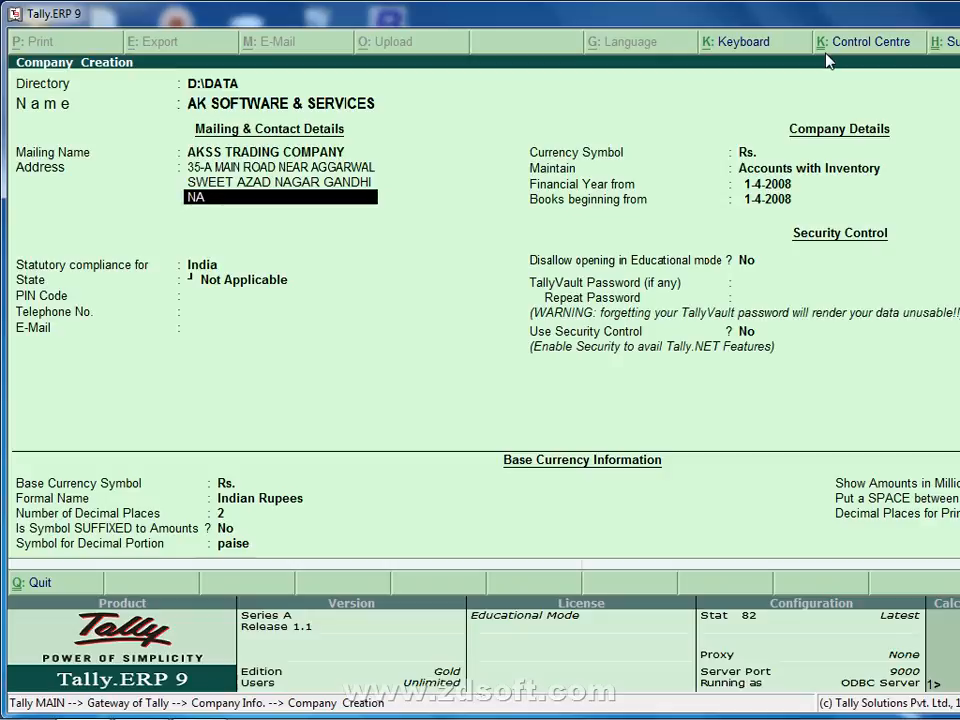
key(Return)
key(Return)
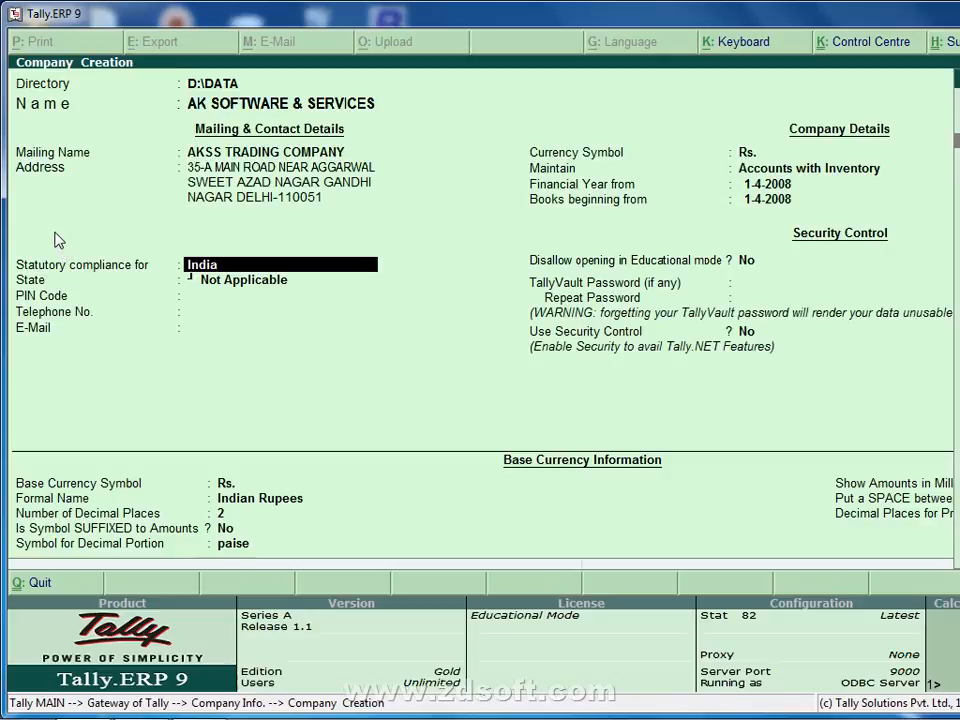
Set the state to Delhi and the PIN code to 110051.
key(Return)
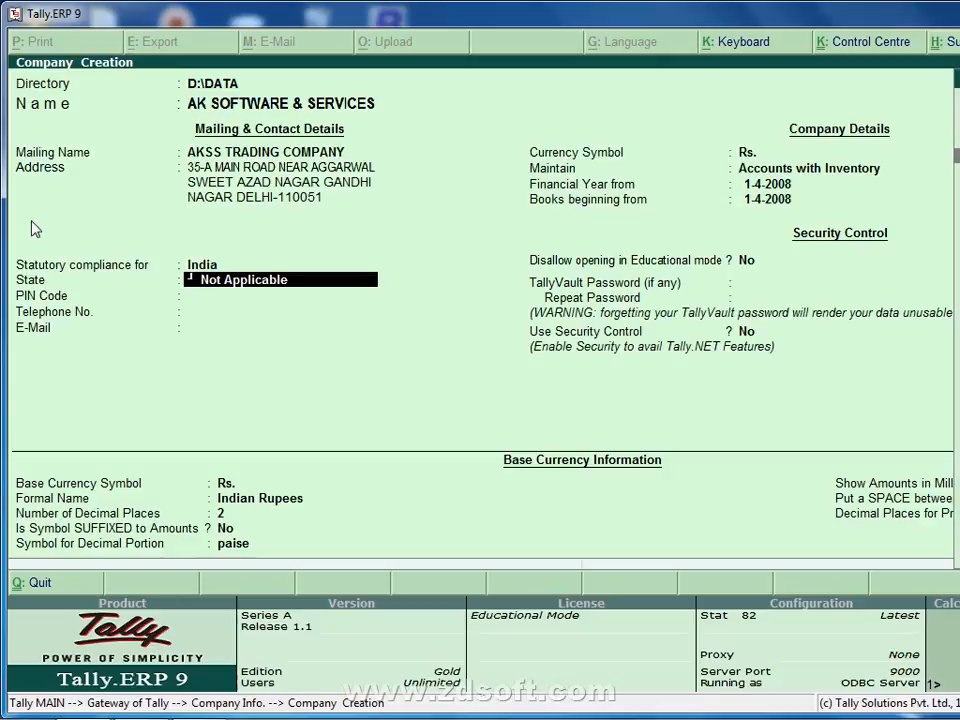
key(Down)
key(Return)
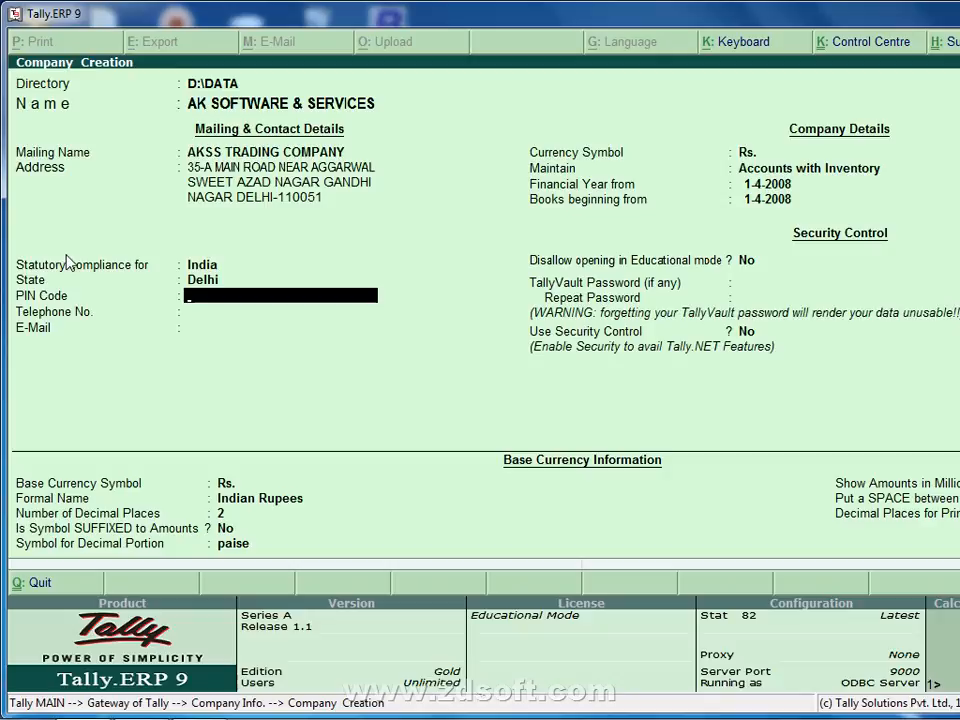
text(11003)
key(BackSpace)
text(61)
key(BackSpace)
key(BackSpace)
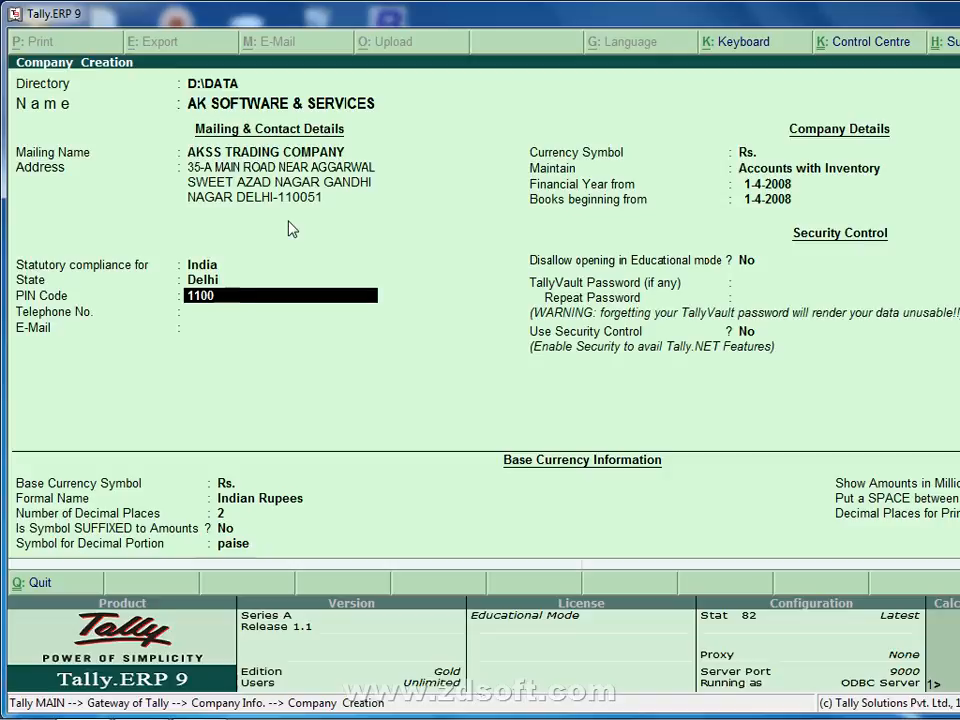
text(51)
key(Return)
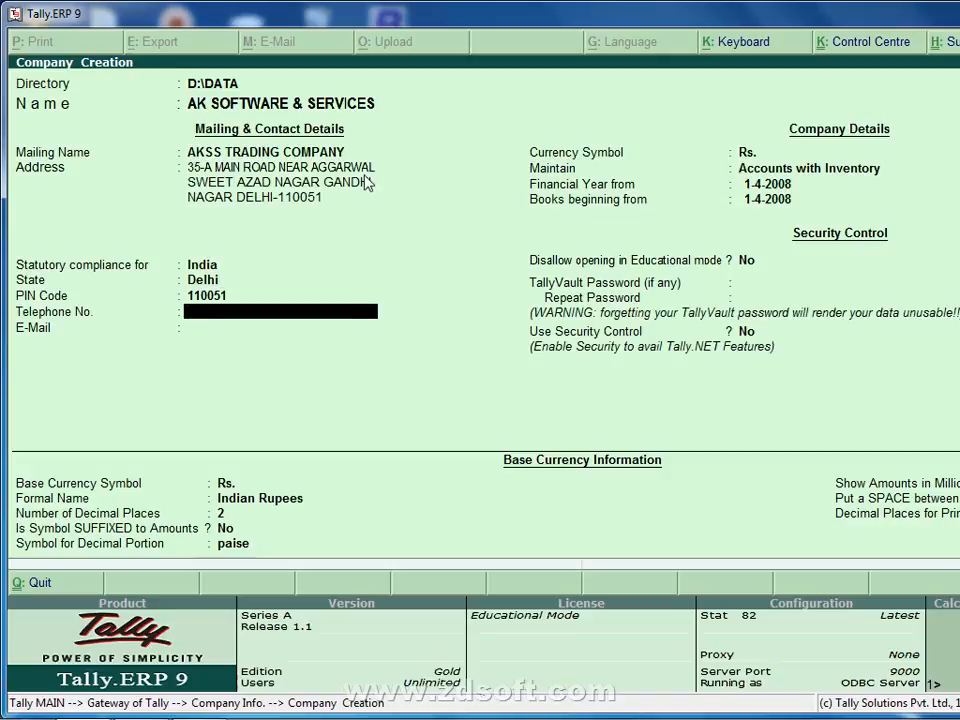
Enter the company's telephone number and e-mail address.
key(Return)
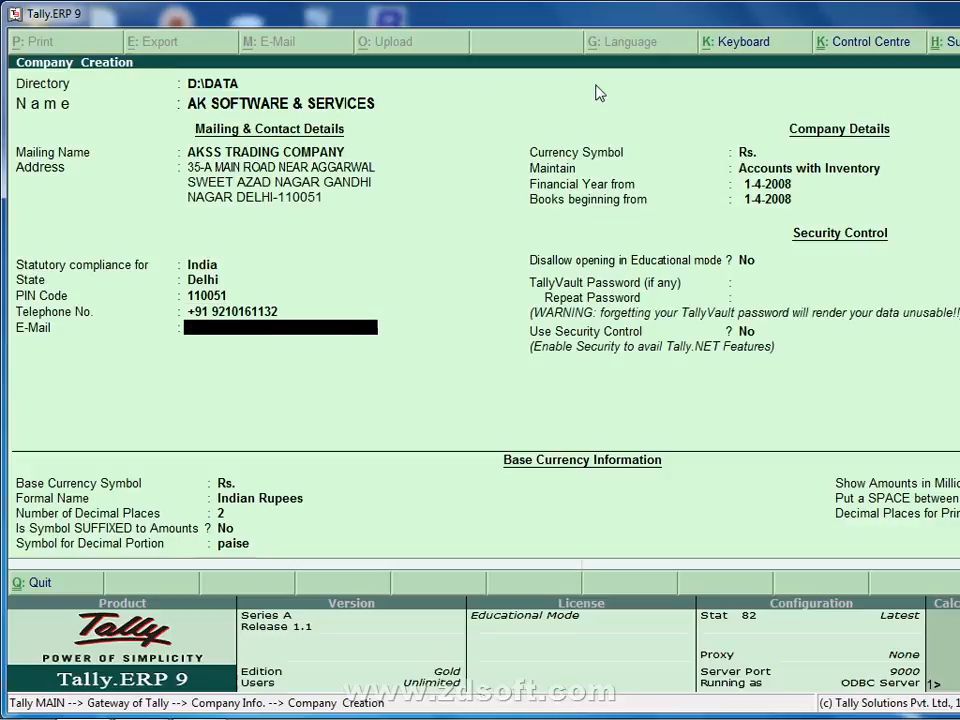
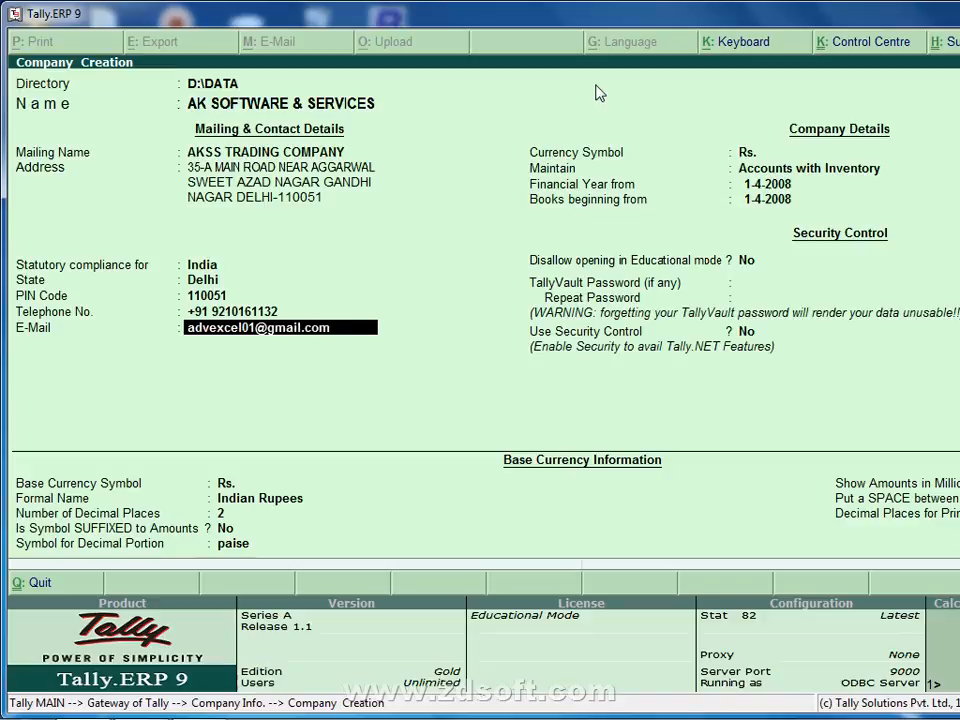
key(Return)
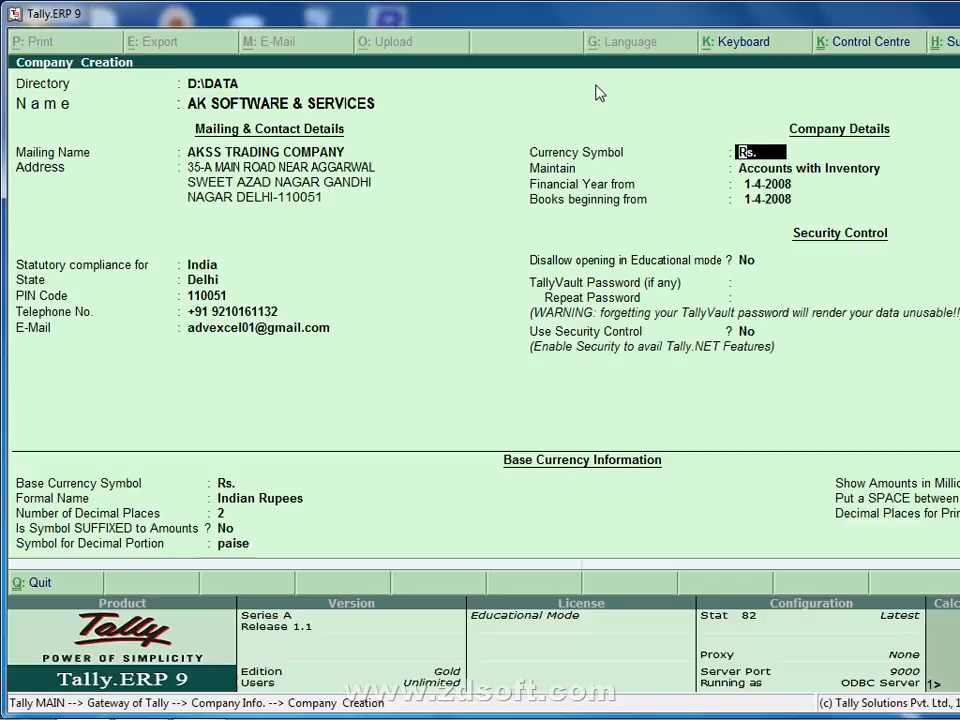
Keep Accounts with Inventory and accept the financial year and books beginning dates.
key(Return)
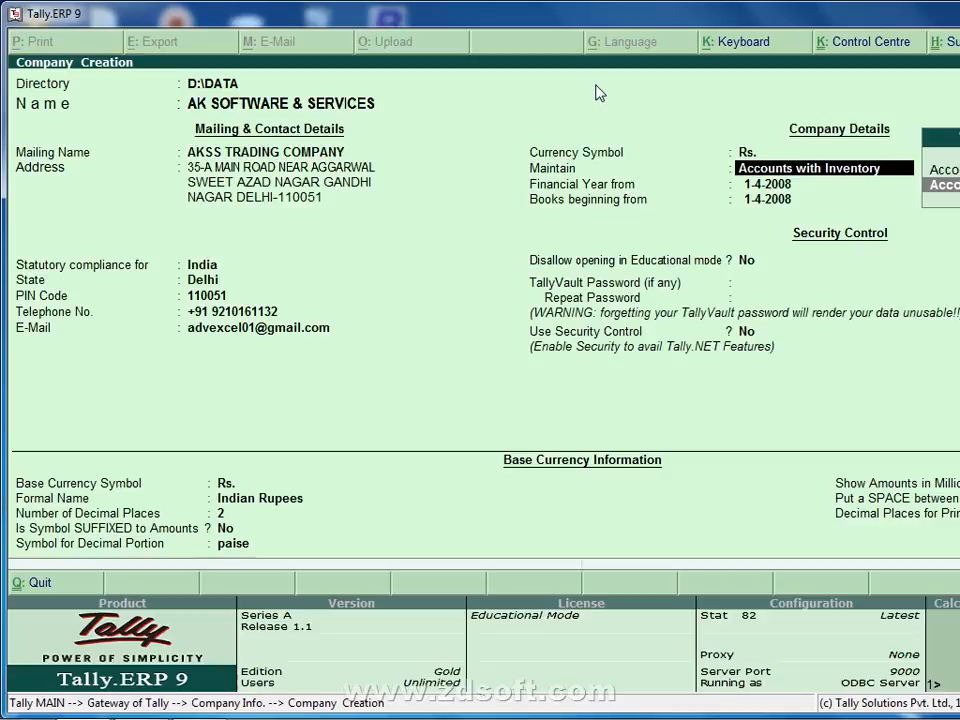
key(Return)
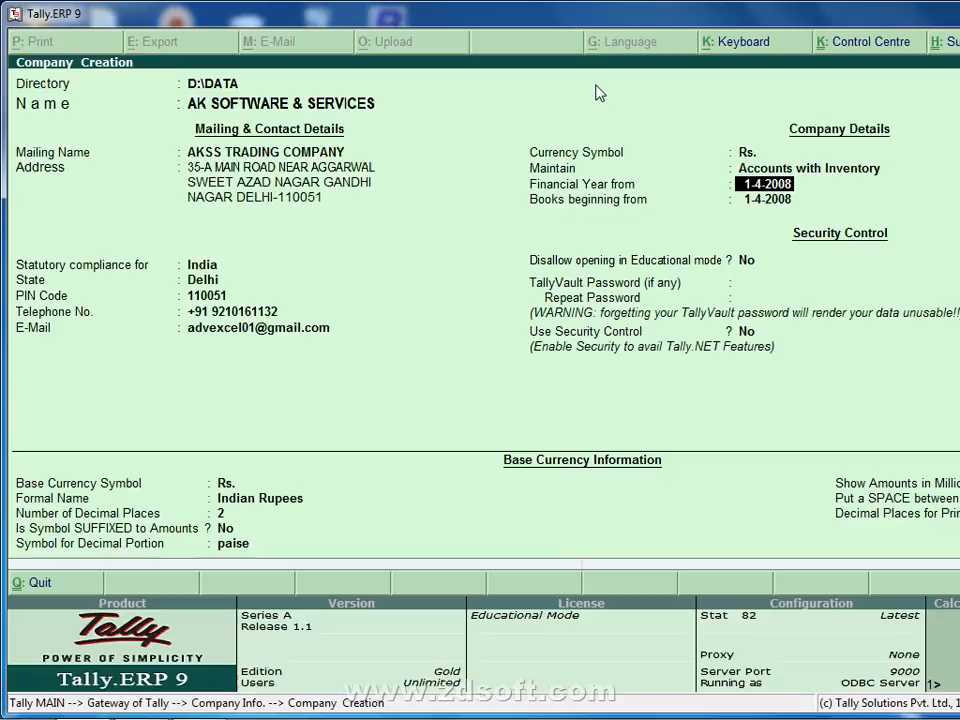
key(Return)
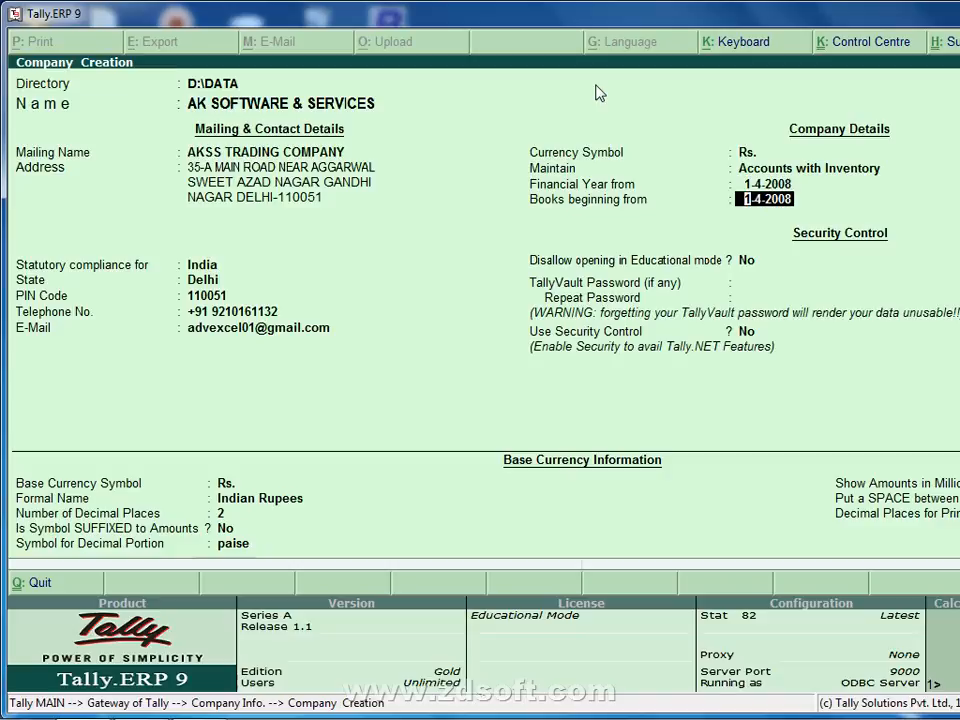
key(Up)
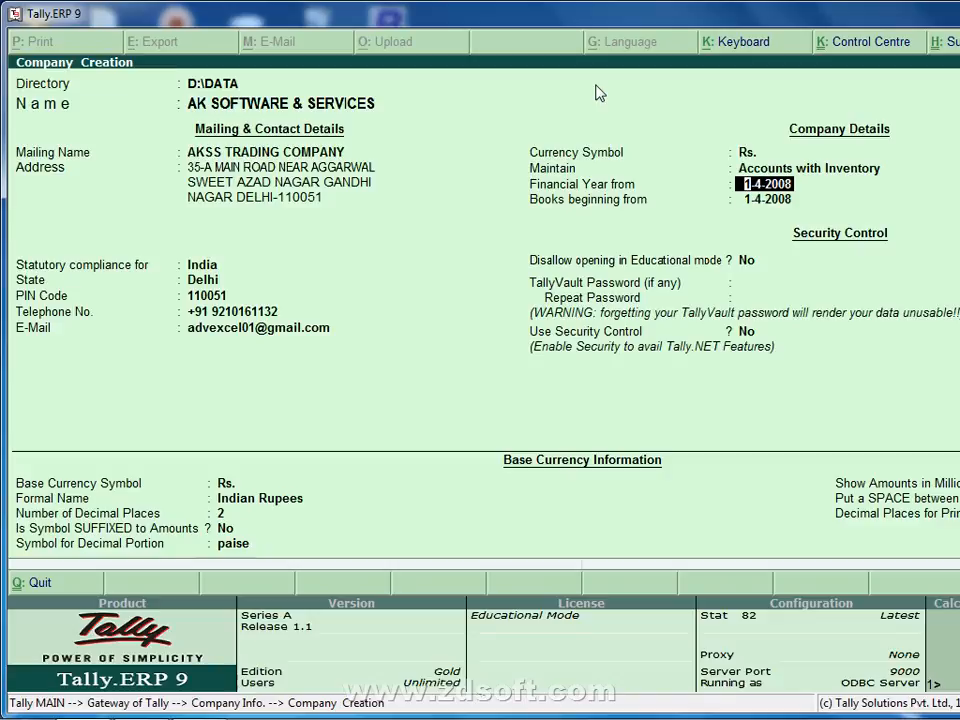
key(Return)
key(Return)
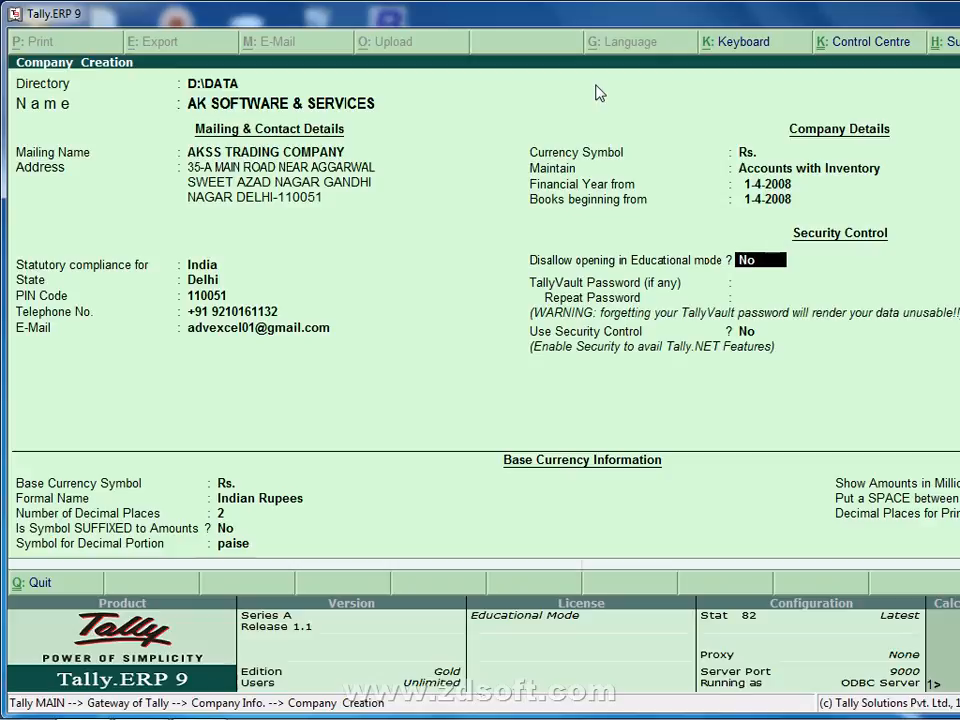
Set educational mode to No, leave the vault password empty, and accept the form.
text(y)
key(Return)
key(BackSpace)
text(no)
key(Return)
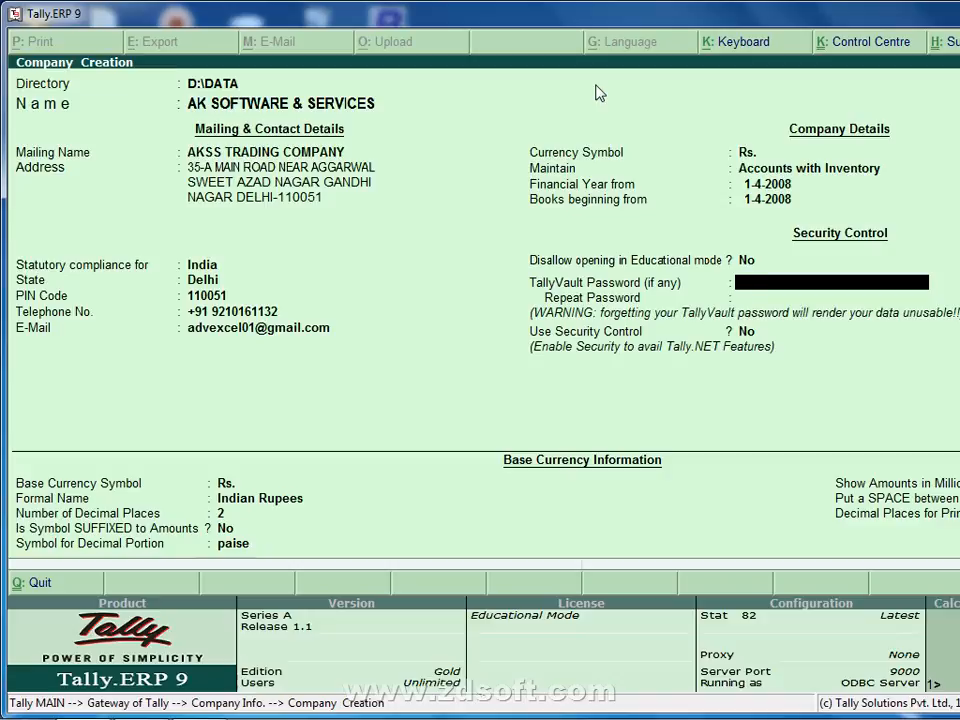
key(Return)
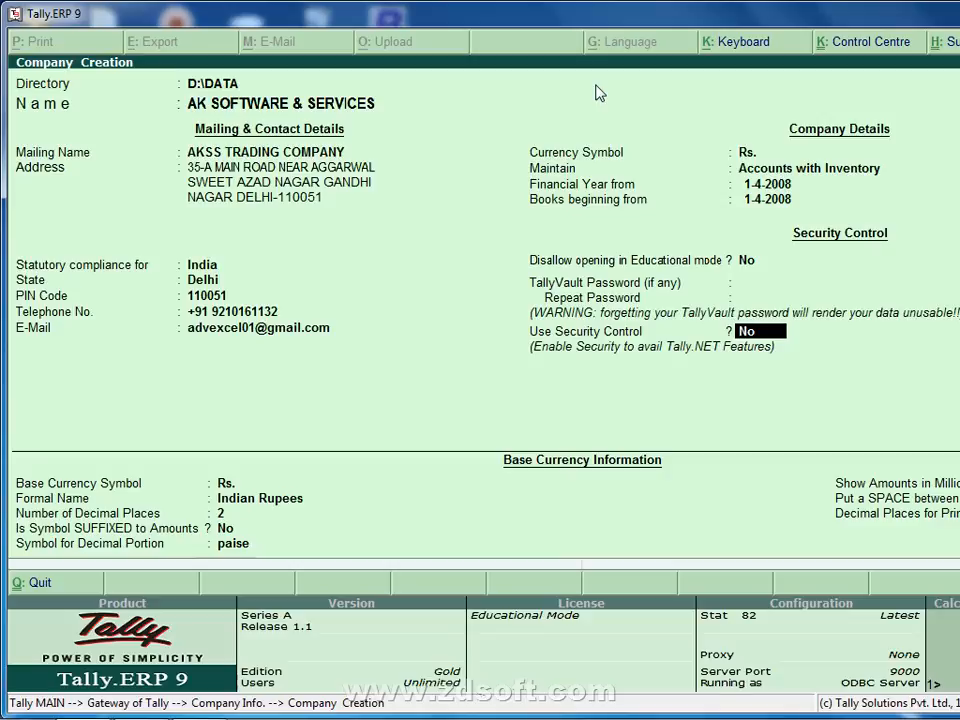
key(Up)
key(Up)
key(Down)
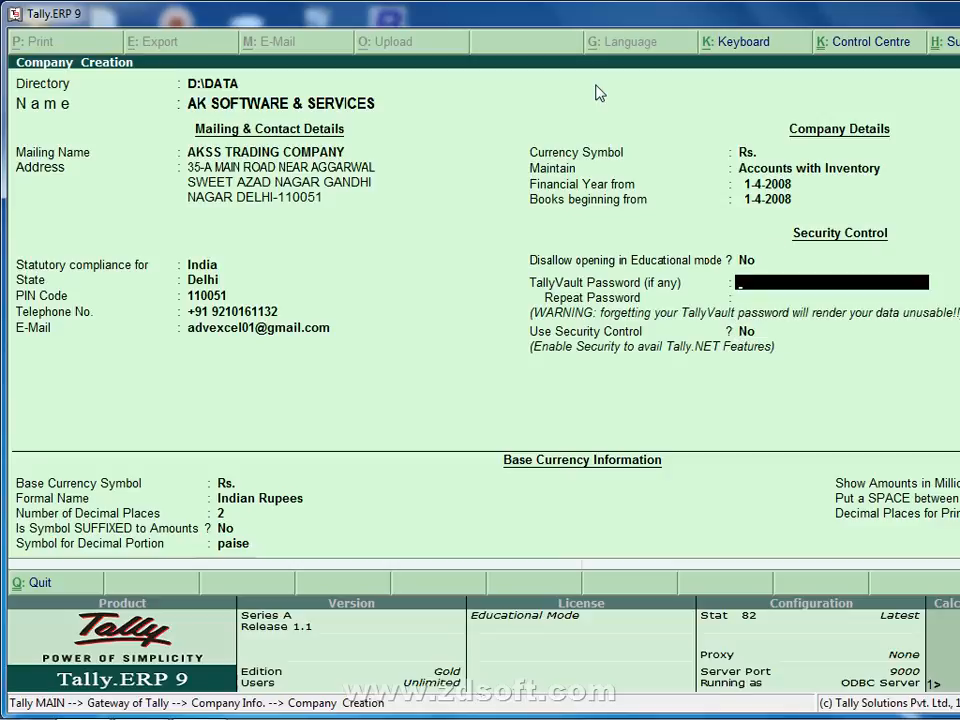
key(Down)
key(Down)
key(Down)
key(Down)
key(Down)
key(Down)
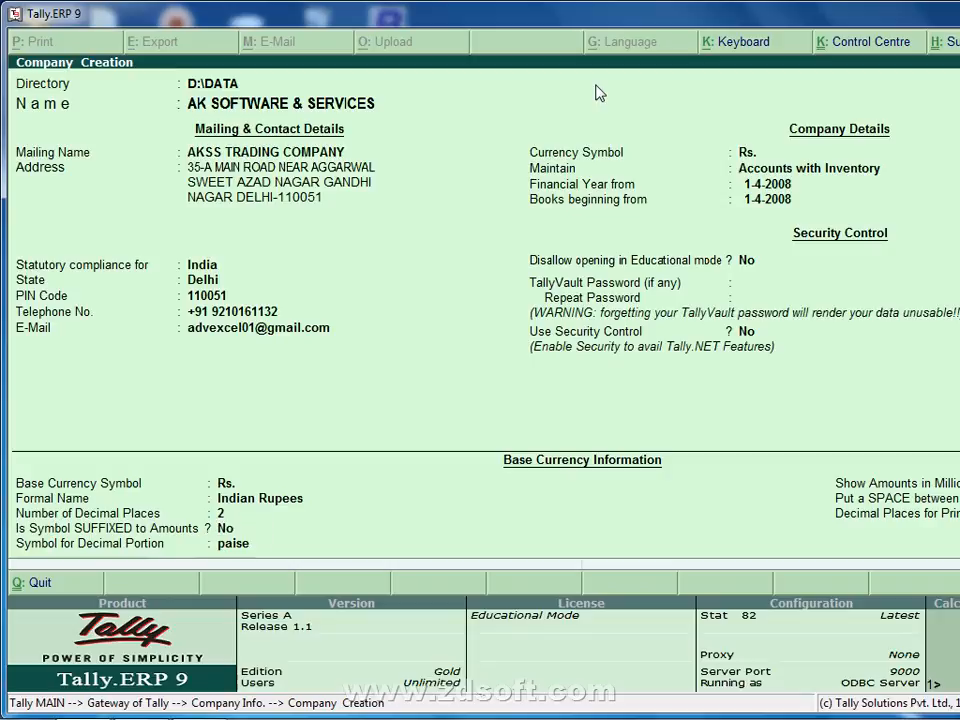
key(ctrl+a)
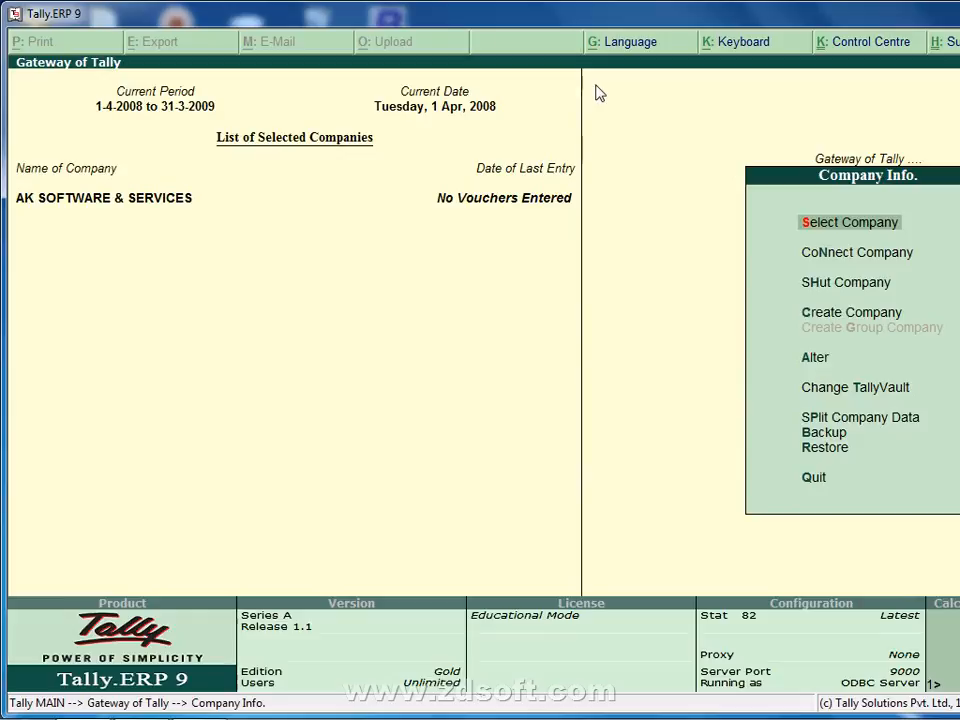
Return to the Gateway of Tally and quit Tally.
key(Escape)
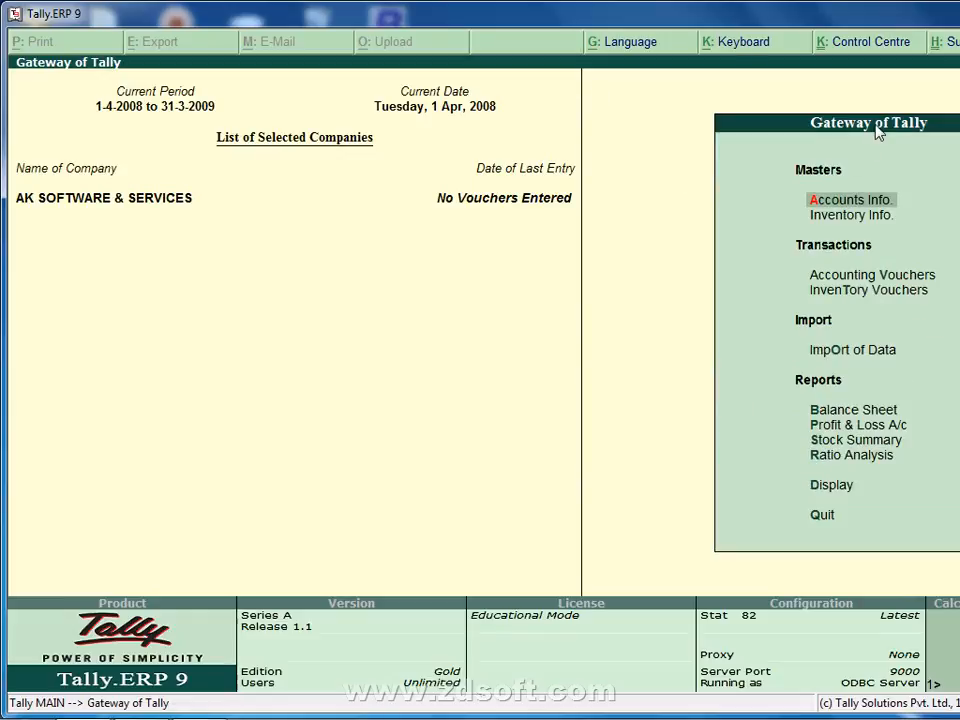
click(820, 516)
Confirm quitting, relaunch Tally, and start it in Silver educational mode.
key(Return)
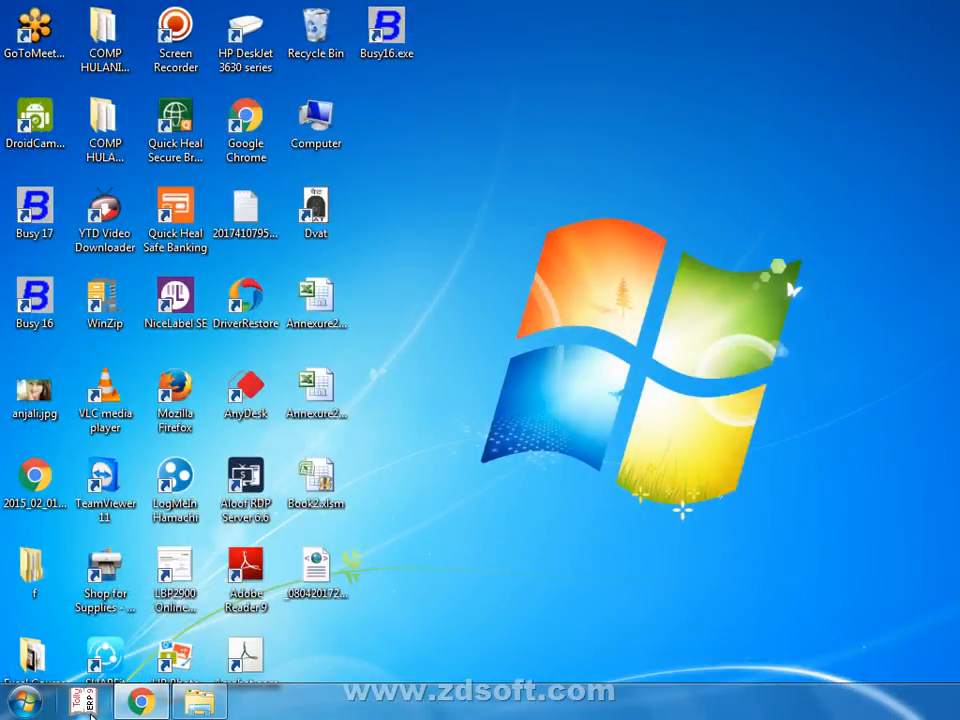
click(88, 706)
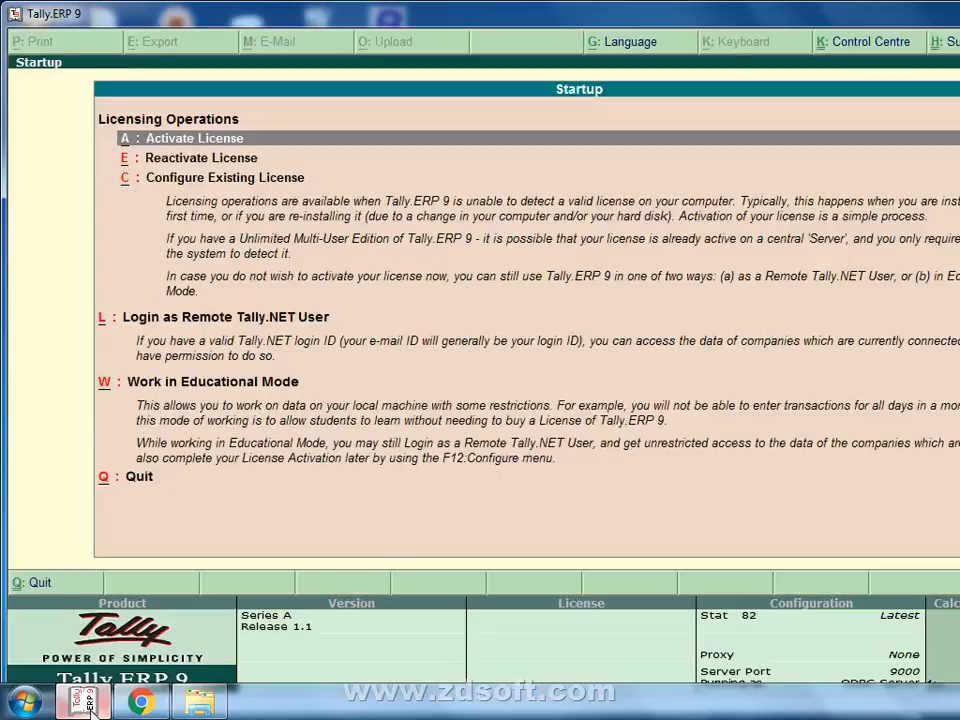
key(w)
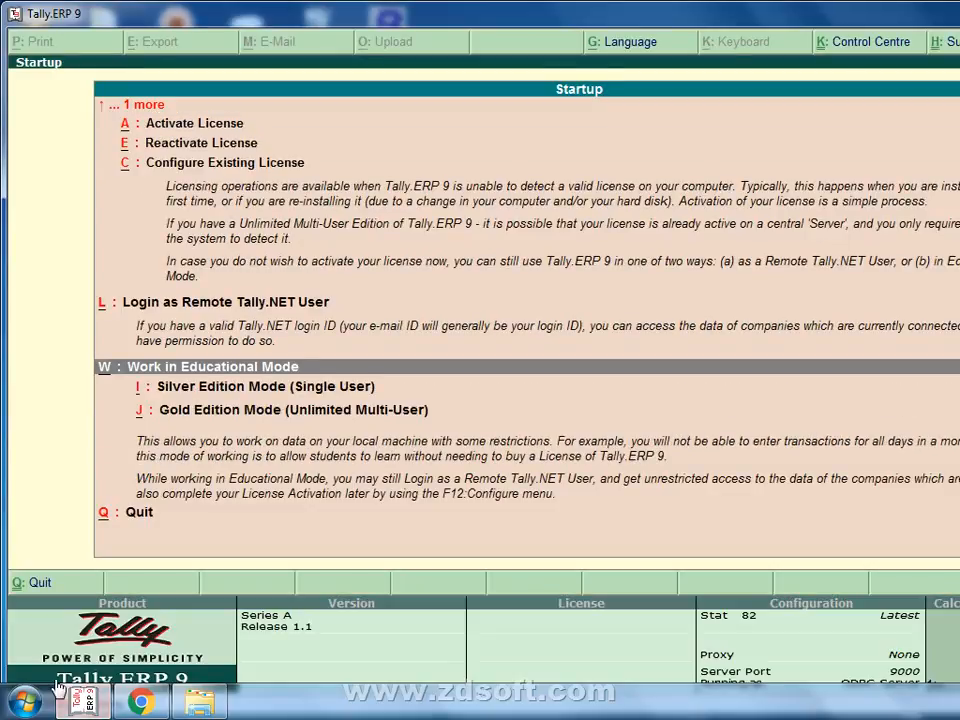
key(Down)
key(Return)
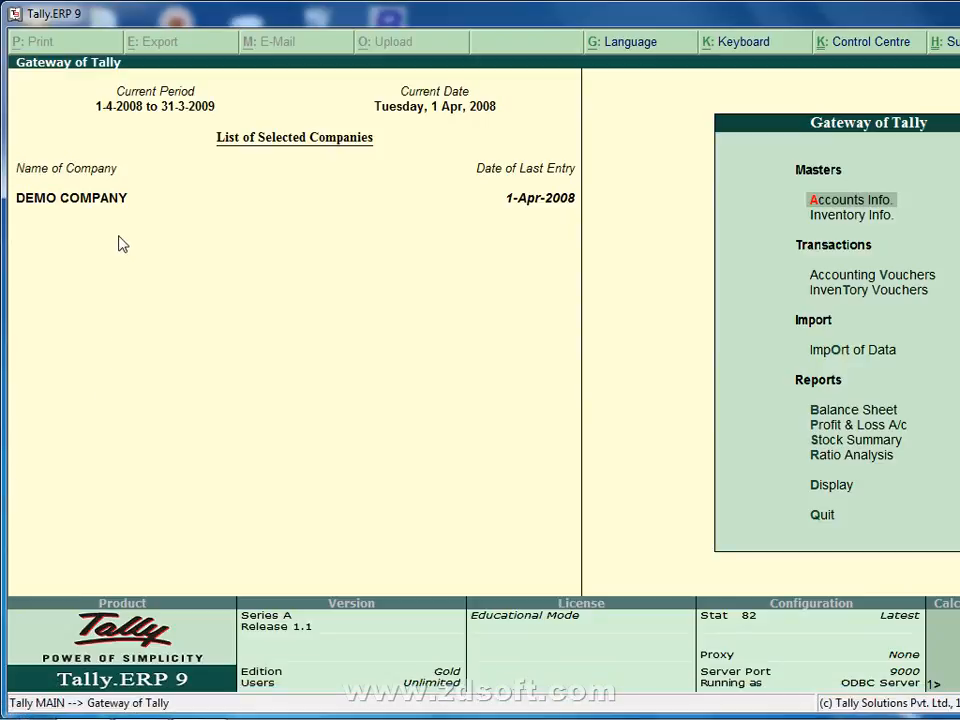
Open Select Company from the Company Info menu (Alt+F3).
key(Down)
key(Down)
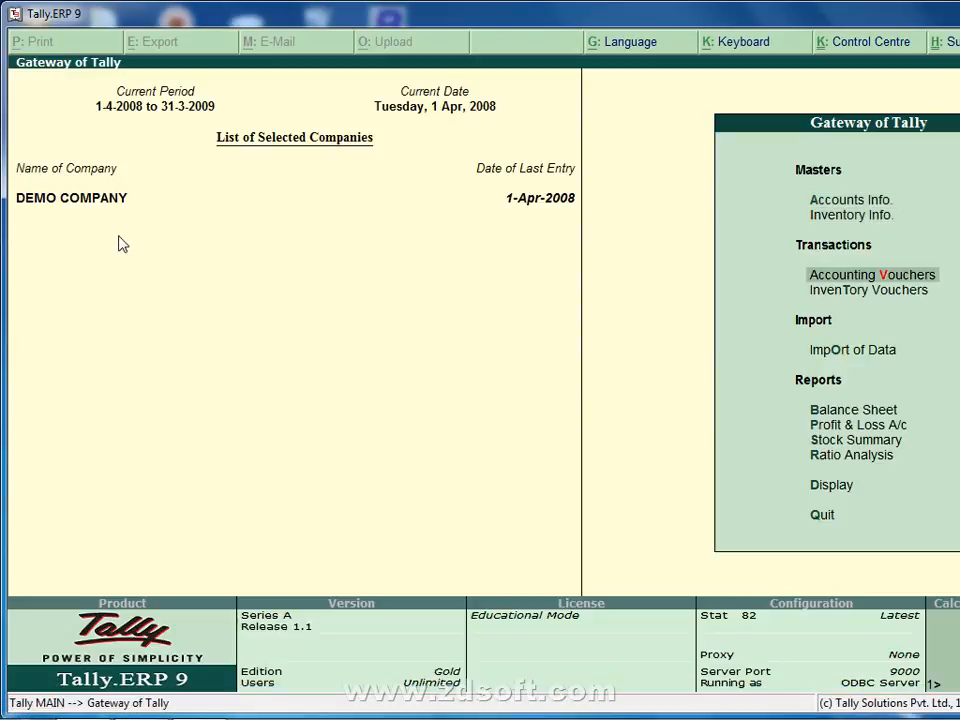
key(Up)
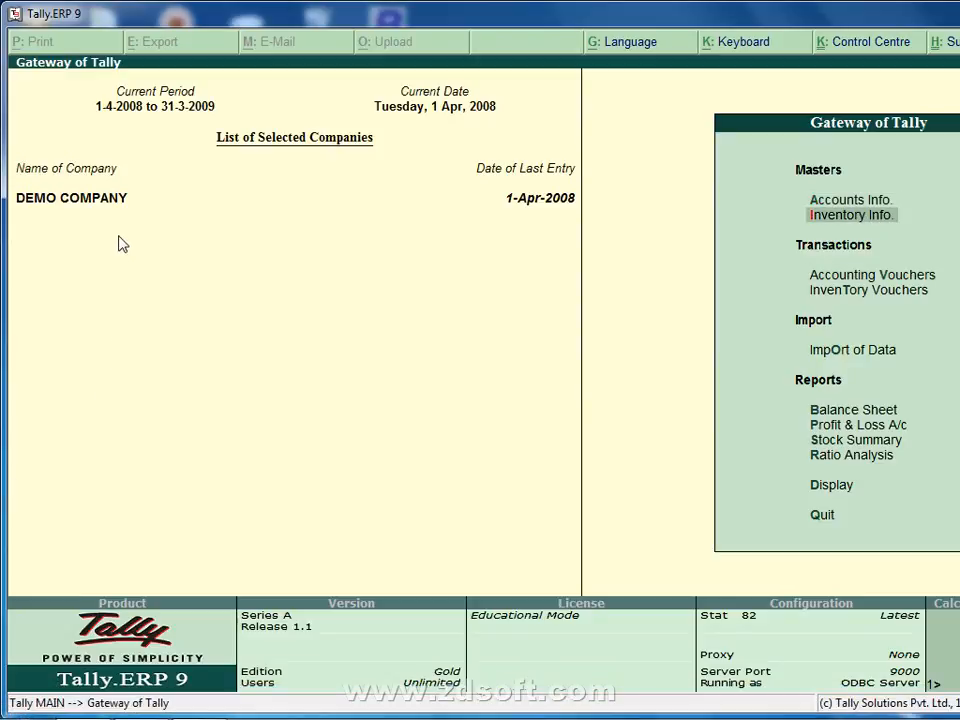
key(alt+F3)
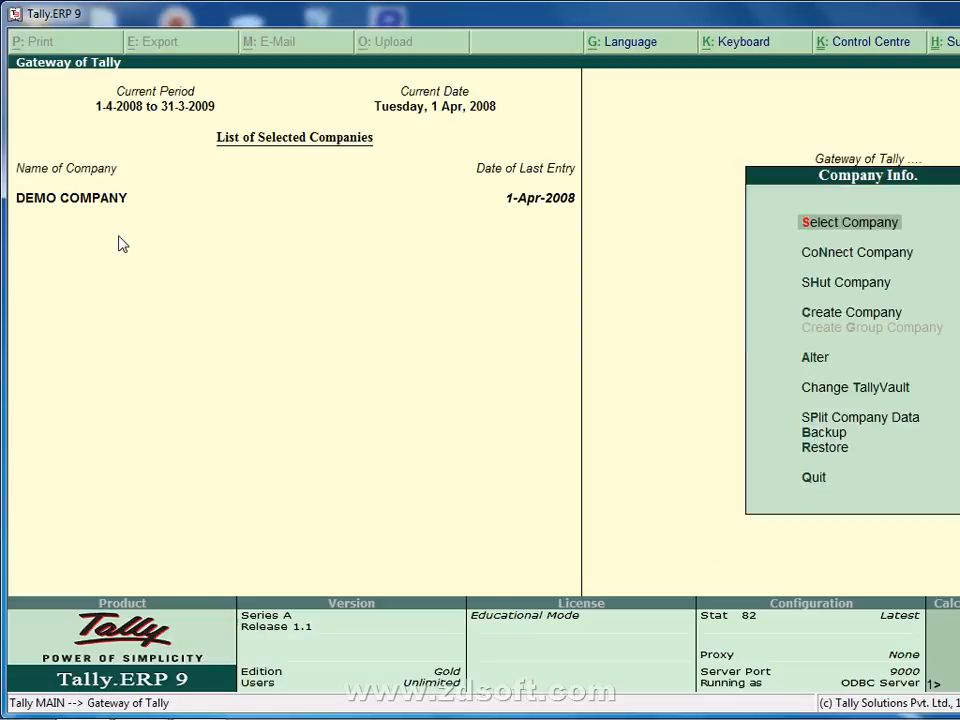
key(Down)
key(Down)
key(Up)
key(Up)
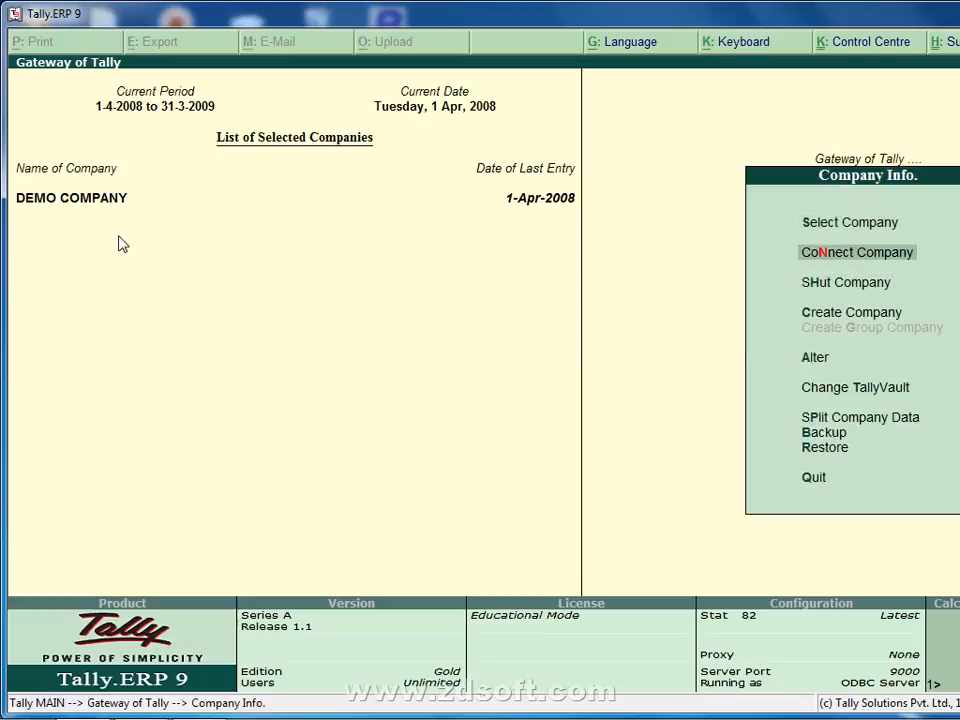
key(Return)
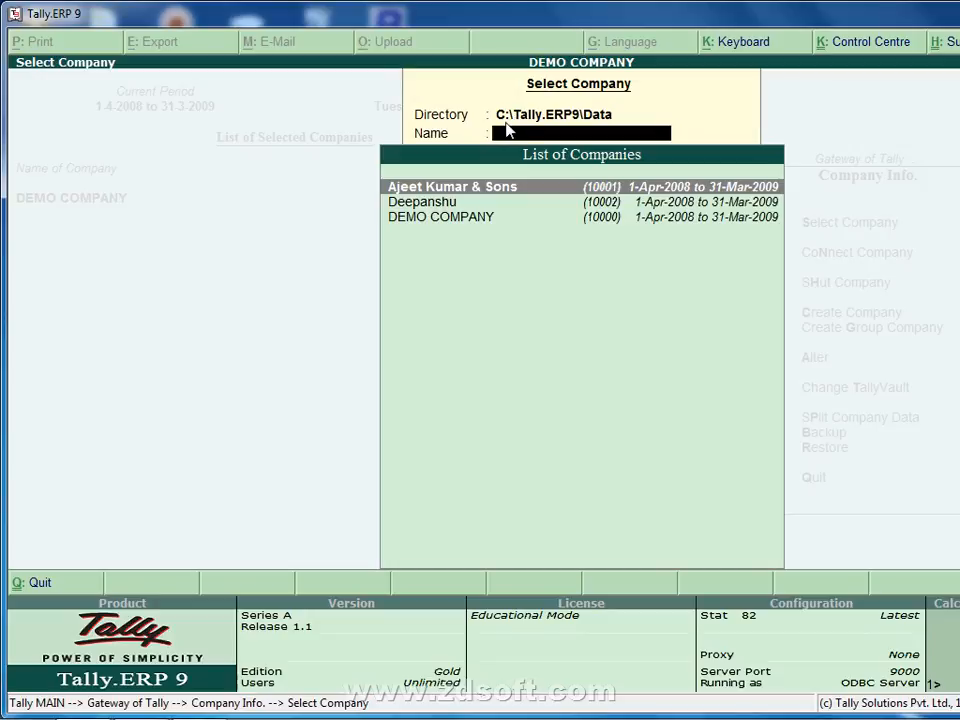
Point the directory to d:\data and load AK SOFTWARE & SERVICES.
key(BackSpace)
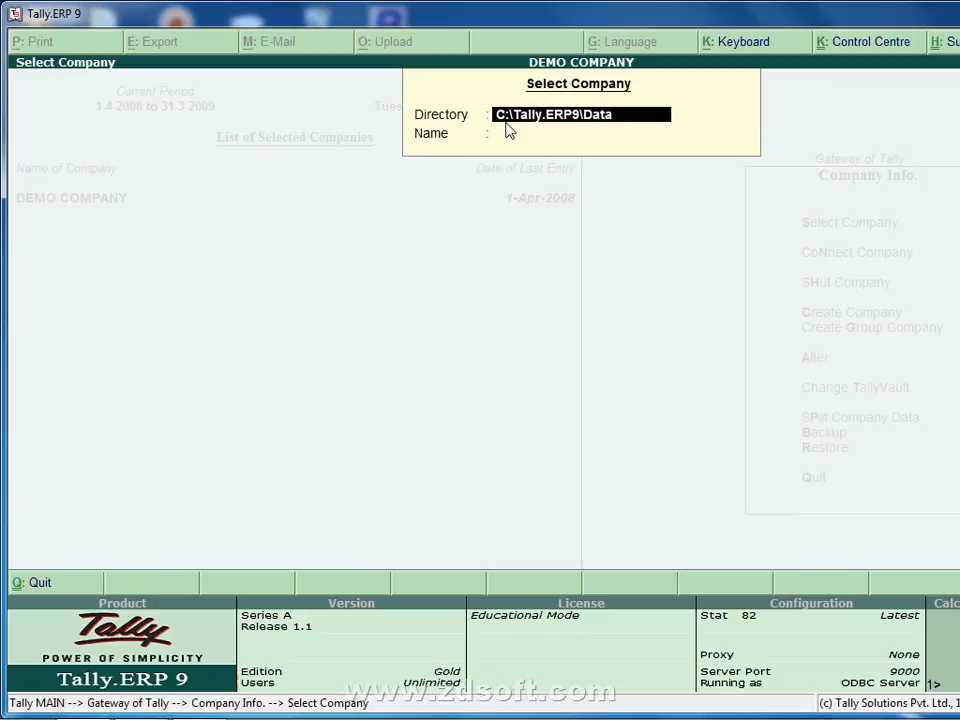
text(d:)
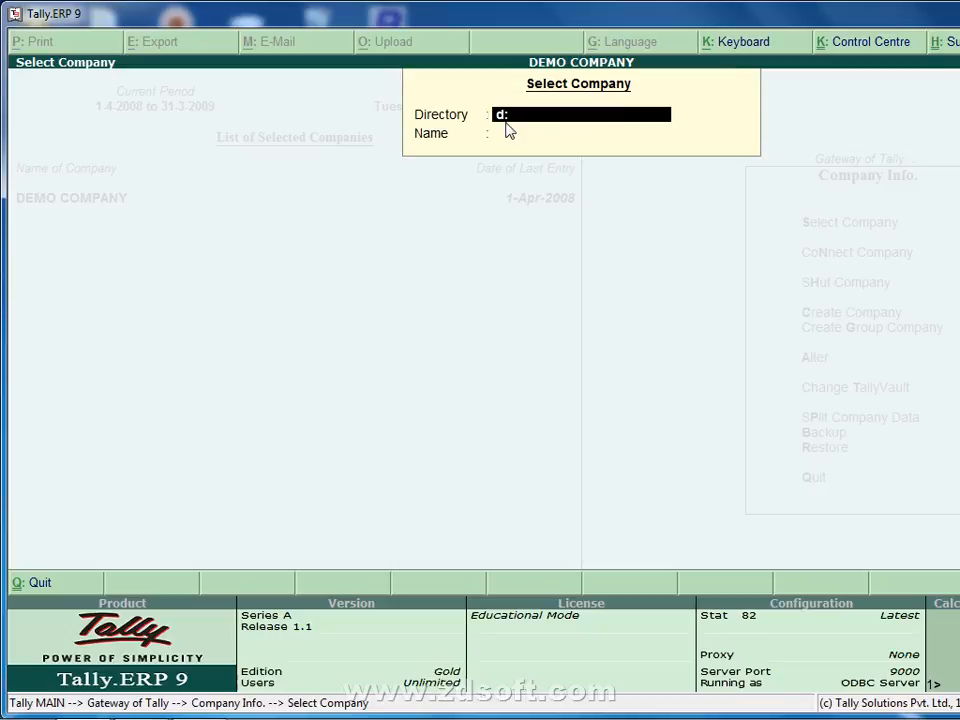
text(\data)
key(Return)
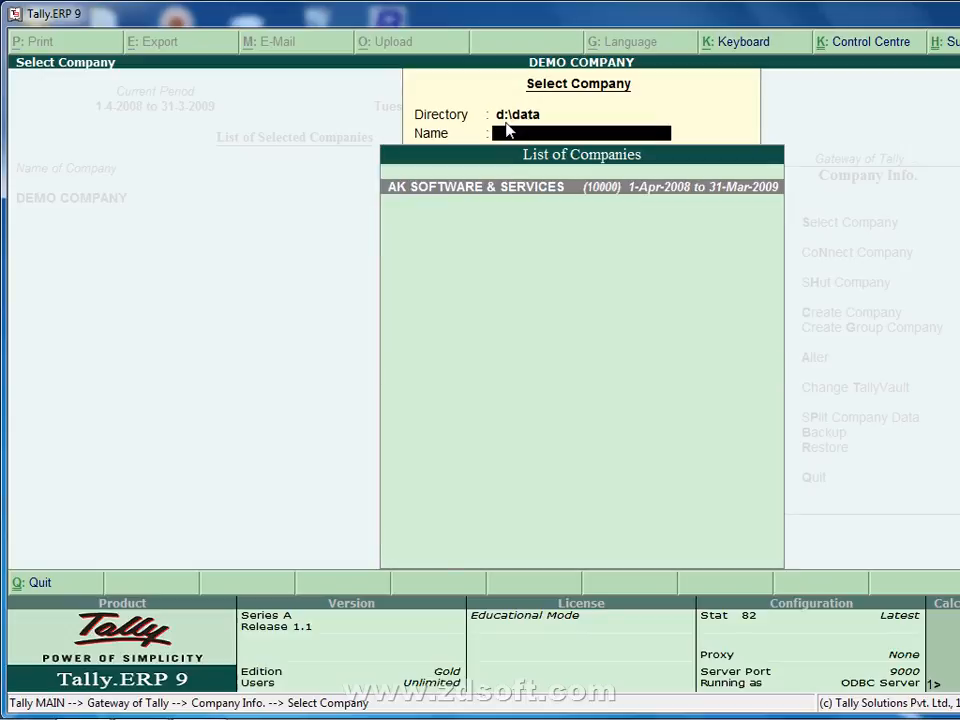
key(Return)
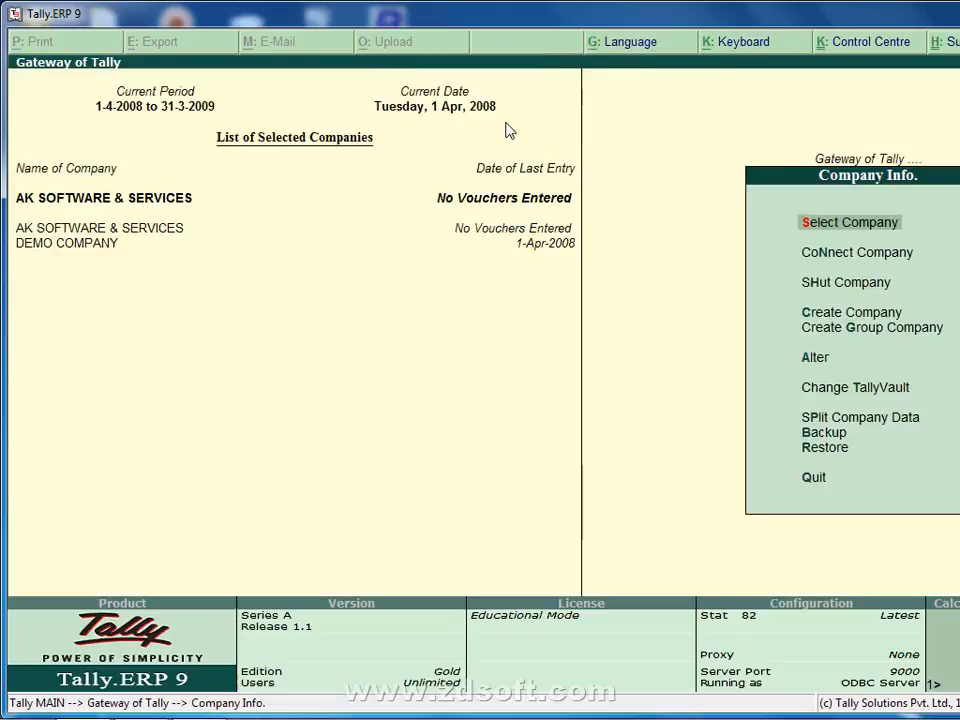
key(Down)
key(Down)
key(Down)
key(Down)
key(Down)
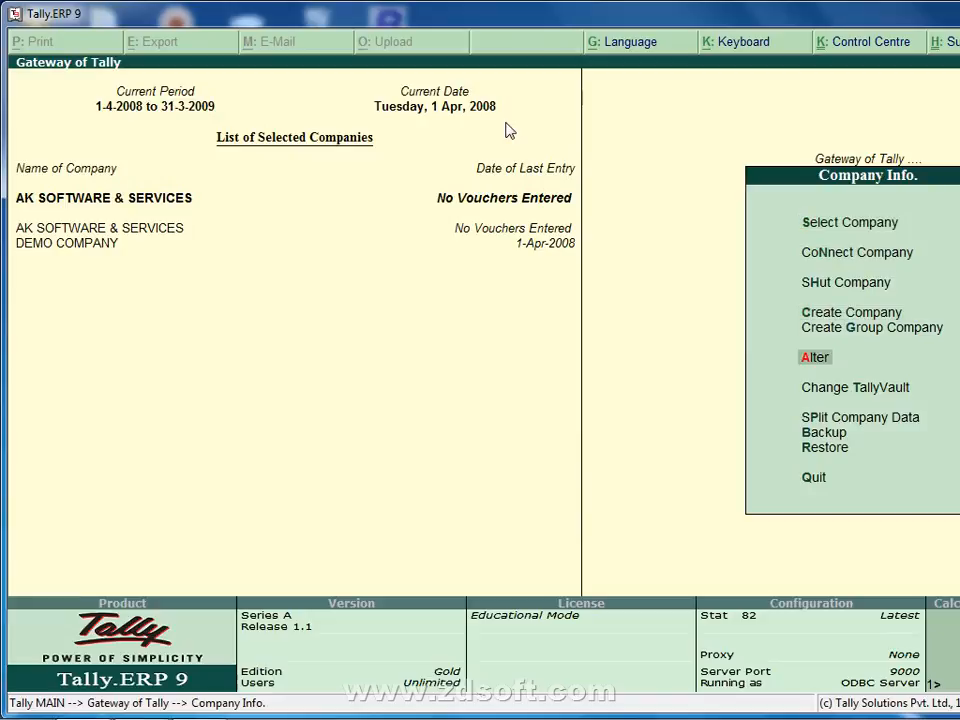
key(Return)
key(Return)
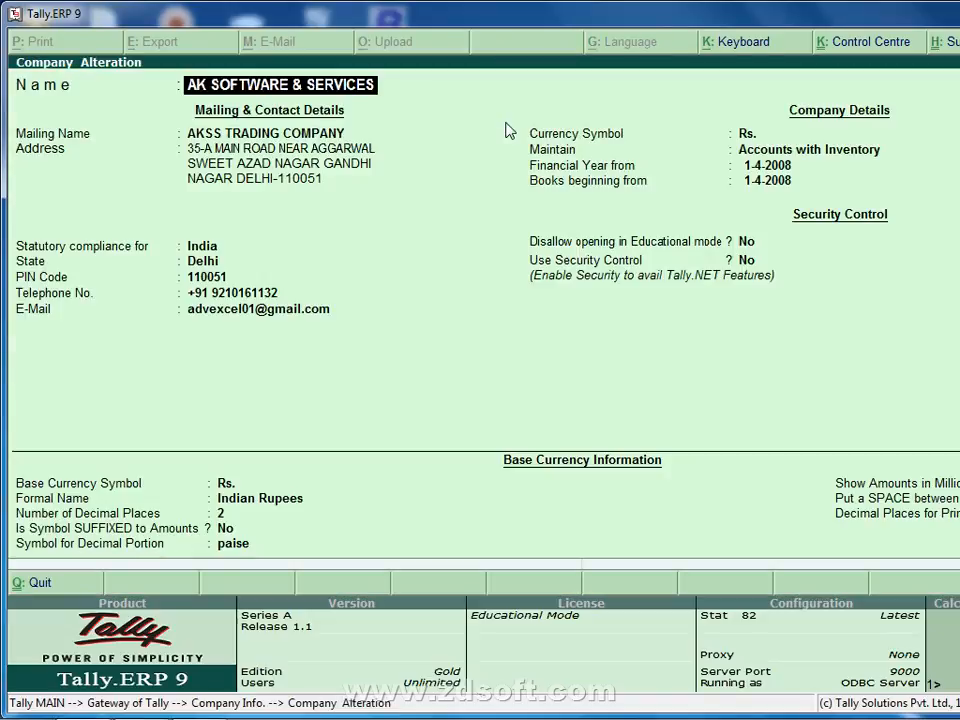
click(757, 170)
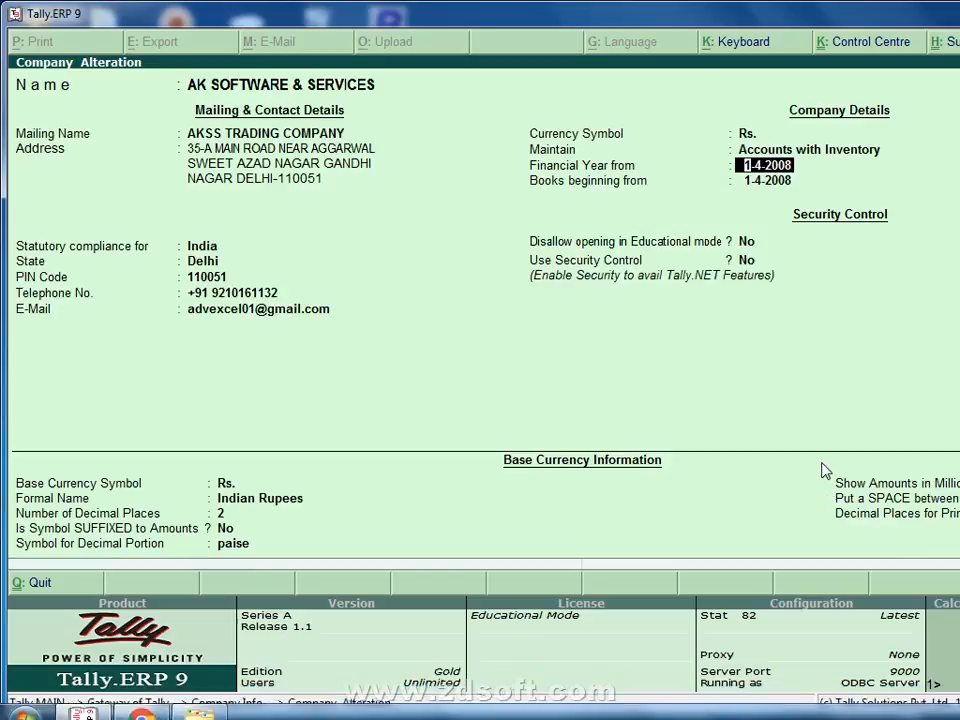
key(BackSpace)
key(Escape)
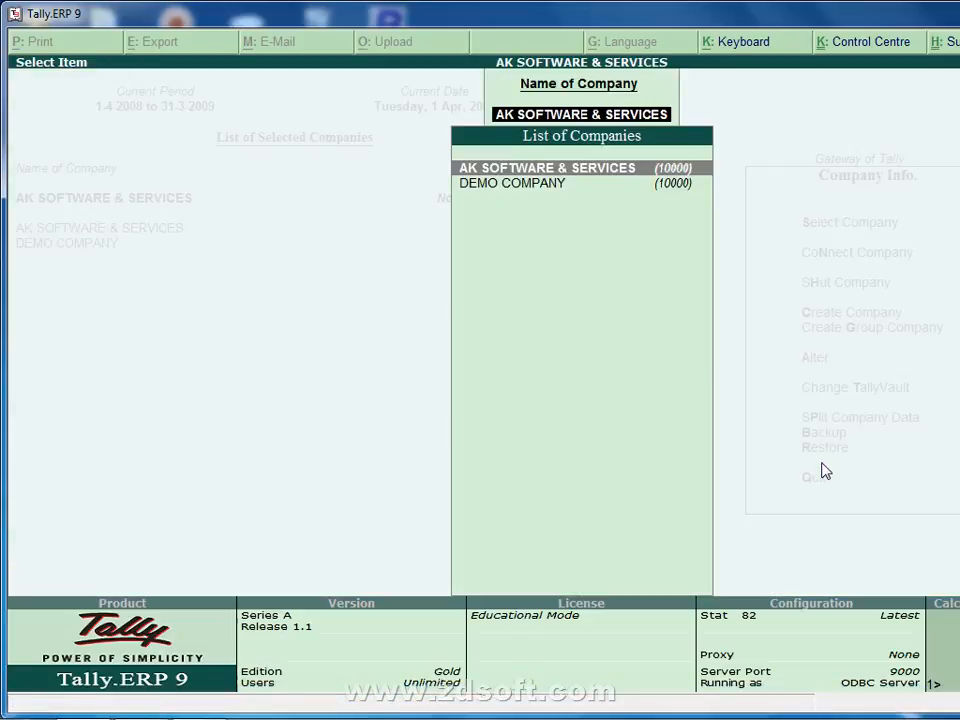
key(Escape)
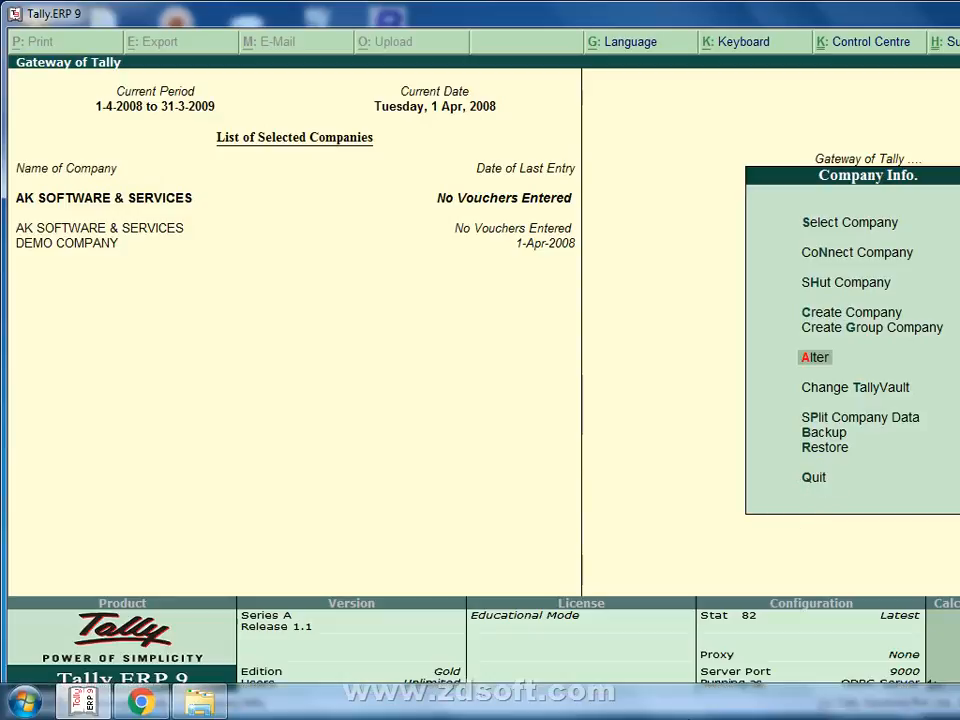
right_click(690, 706)
Minimise Tally to reveal the desktop and refresh the desktop.
click(773, 637)
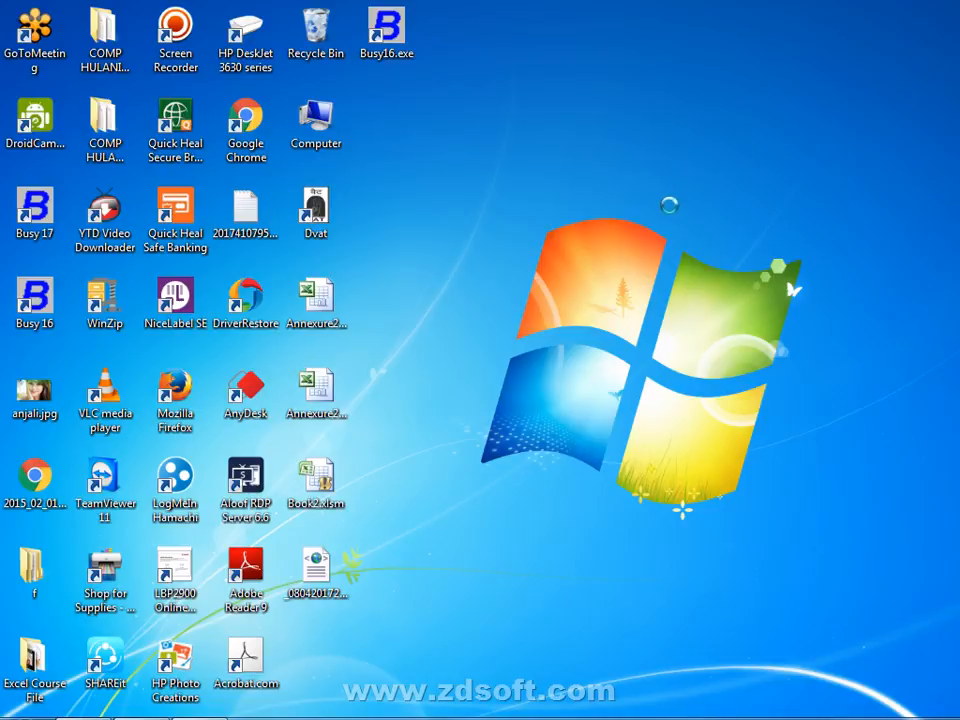
right_click(669, 212)
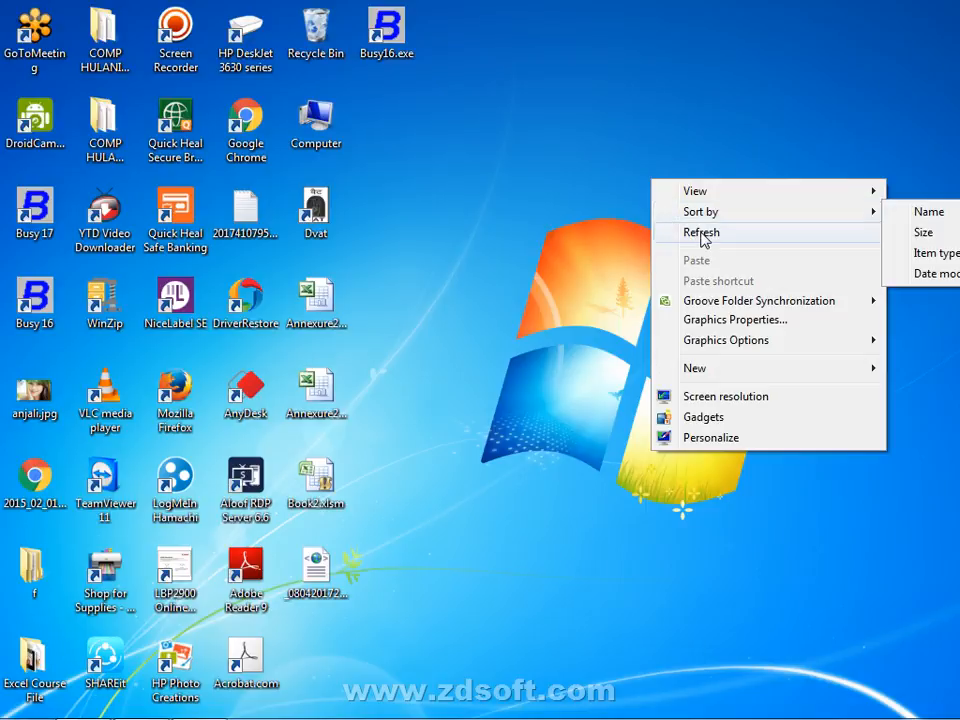
click(701, 233)
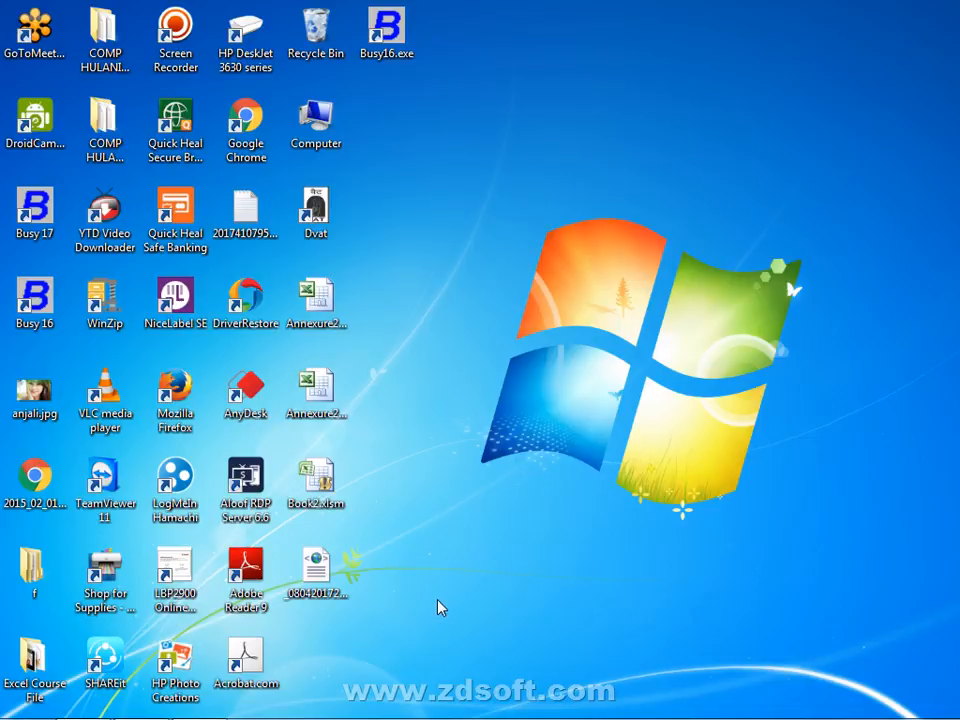
mouse_move(430, 718)
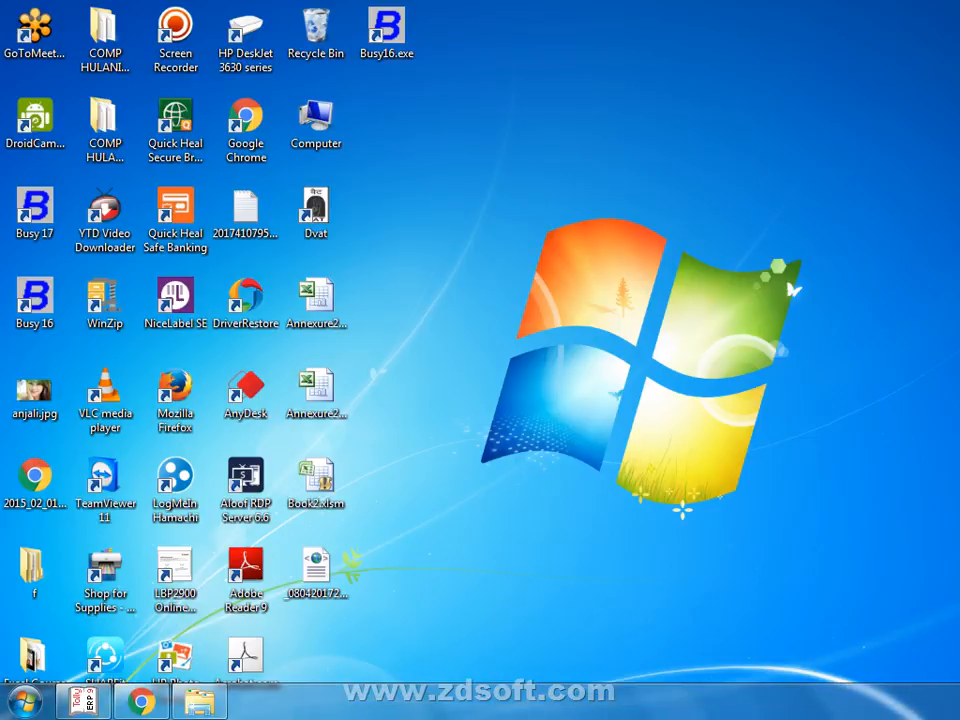